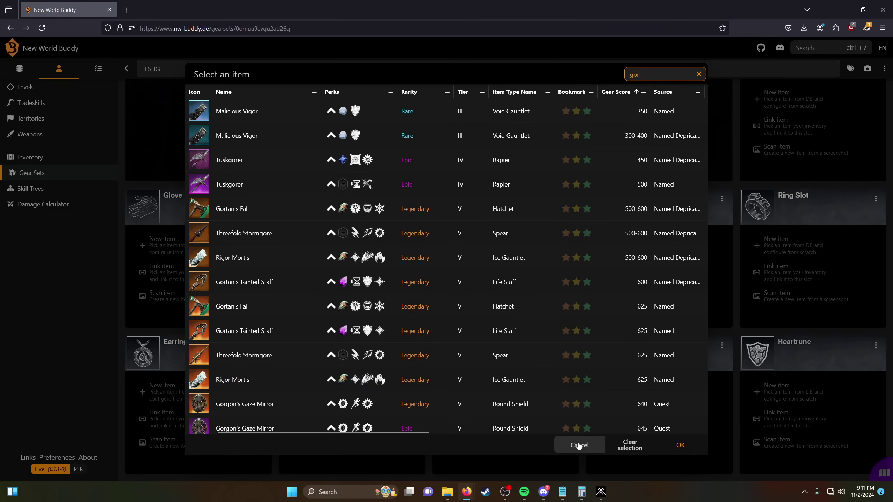
- Equip an Uncommon Gorgon's Fire Staff in the FS IG weapon slot, giving 797 weapon damage
click(579, 446)
click(386, 397)
text(gorg)
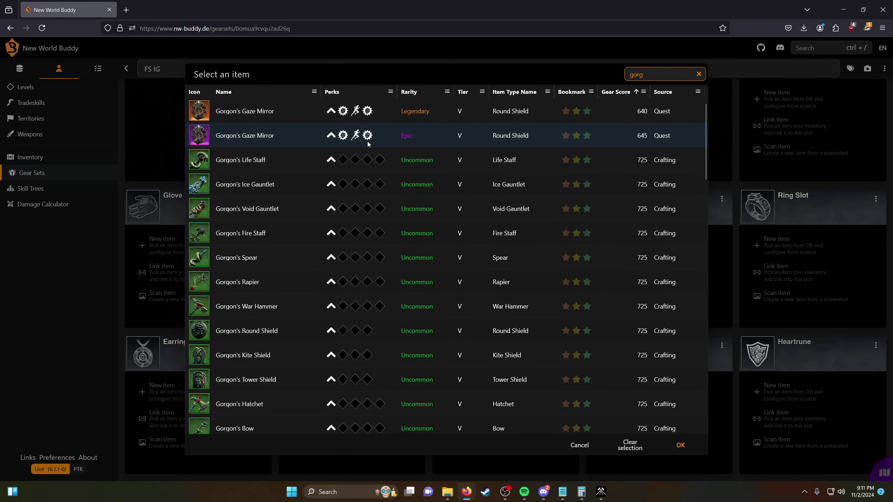
text(on's f)
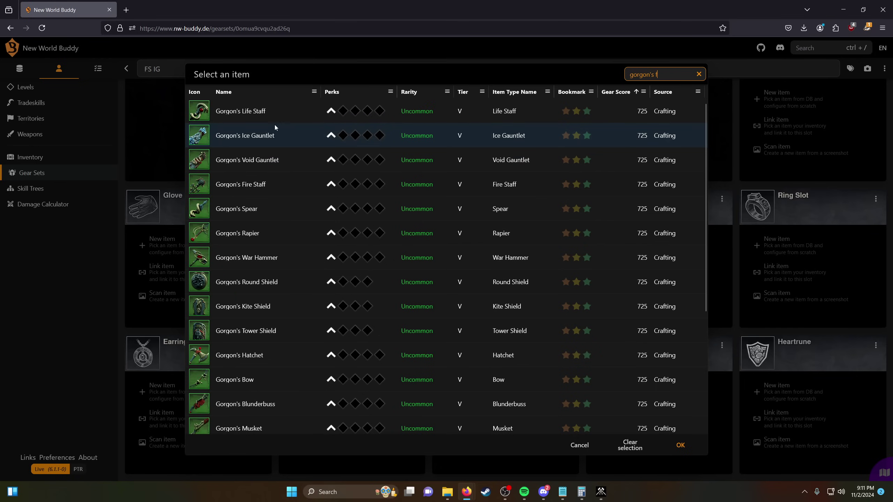
click(251, 187)
click(672, 444)
scroll(564, 350, up, 10)
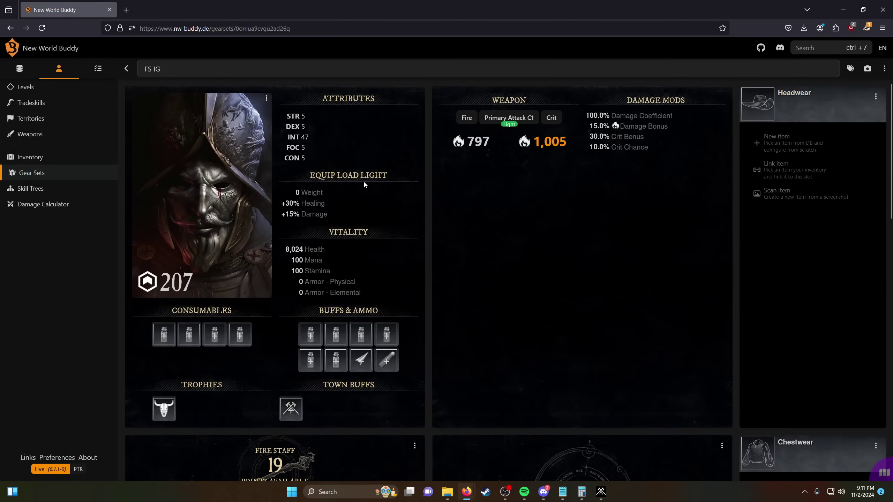
- Give the Gorgon's Fire Staff the Alacritous Punishment perk
scroll(371, 212, down, 15)
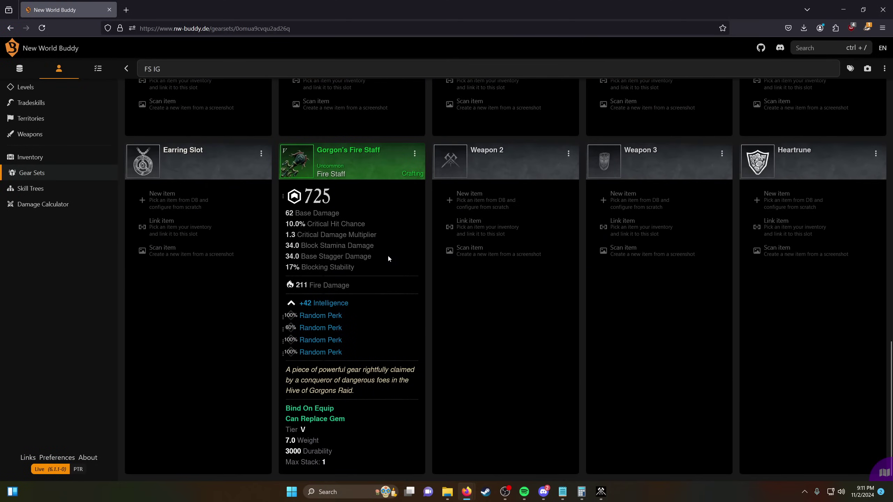
click(341, 316)
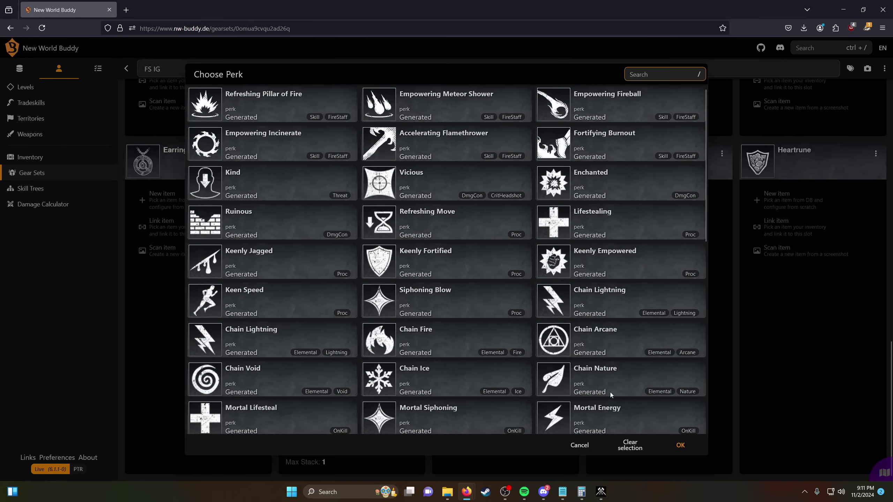
click(460, 181)
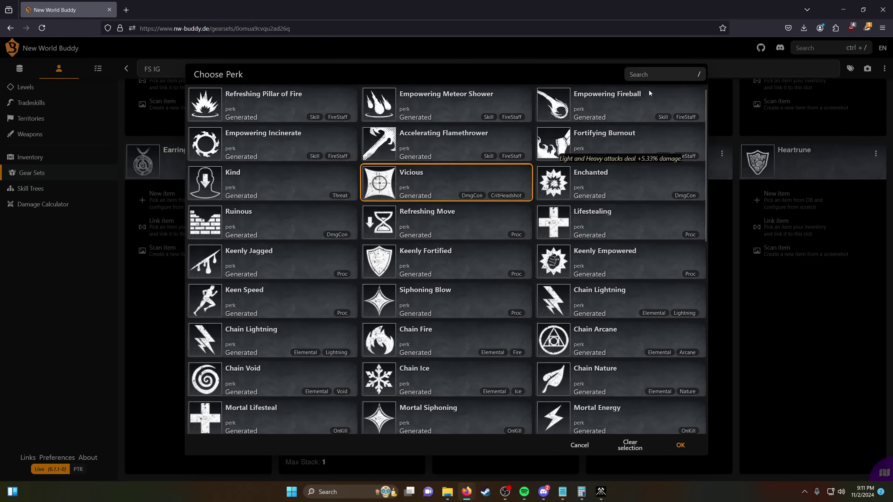
click(664, 73)
text(ala)
click(276, 102)
click(680, 445)
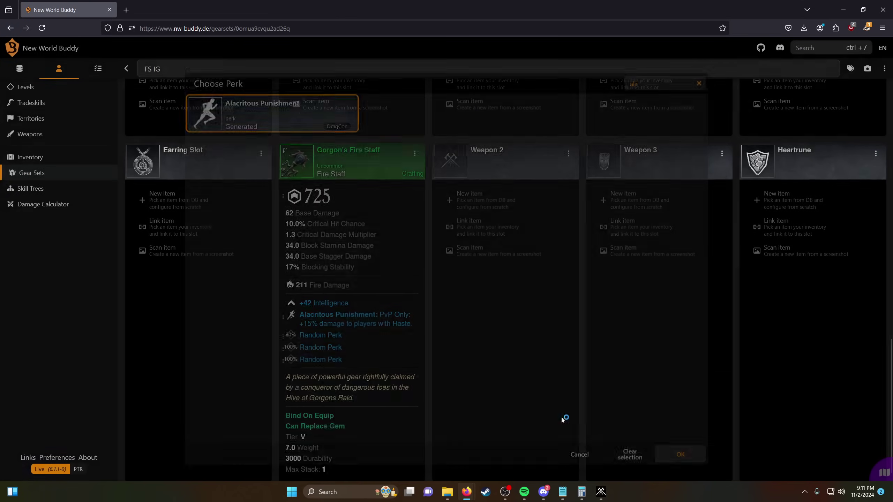
- Select the Rally IV gem for the staff's socket
click(344, 336)
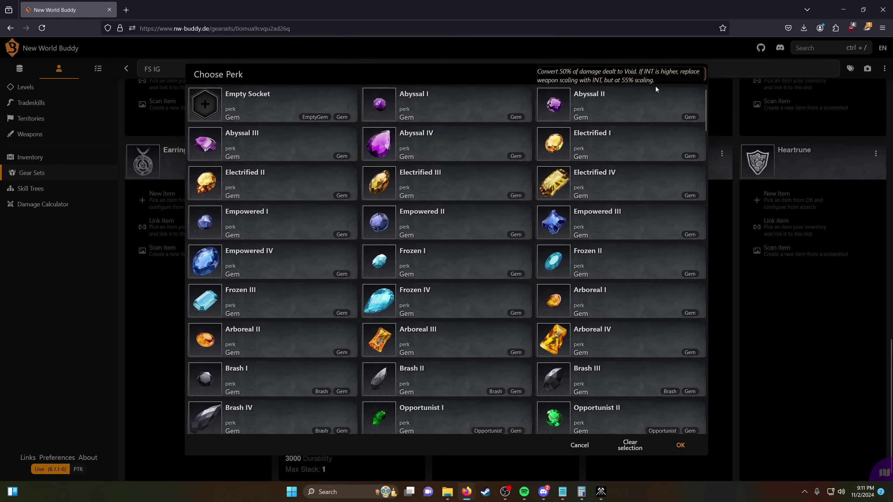
scroll(633, 338, down, 3)
scroll(633, 335, down, 5)
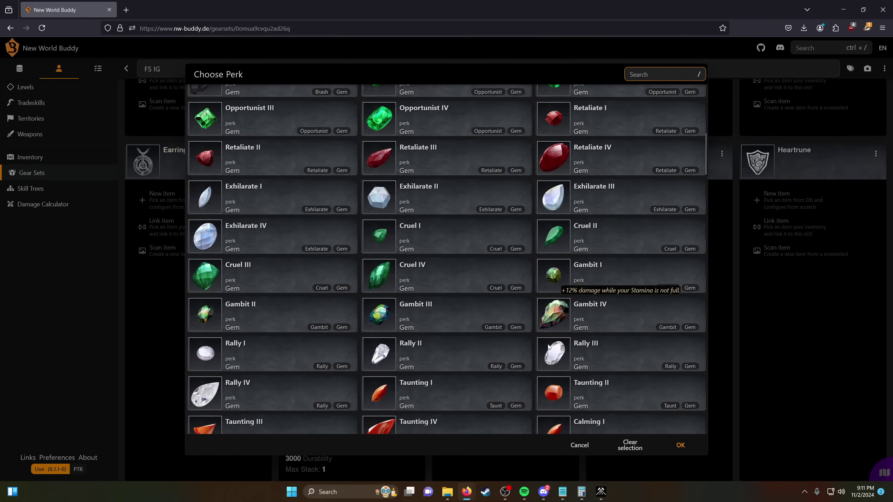
click(291, 382)
- Socket Rally IV and add the Penetrating the Empowered perk to the staff
click(680, 445)
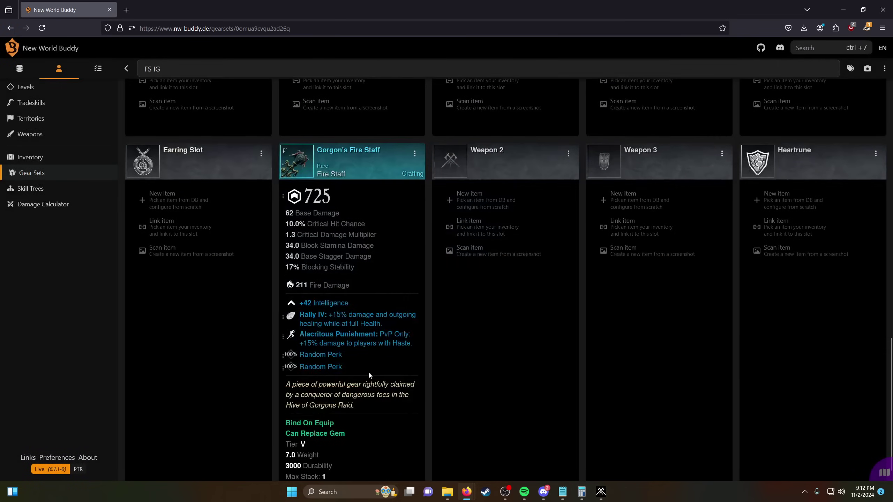
click(306, 351)
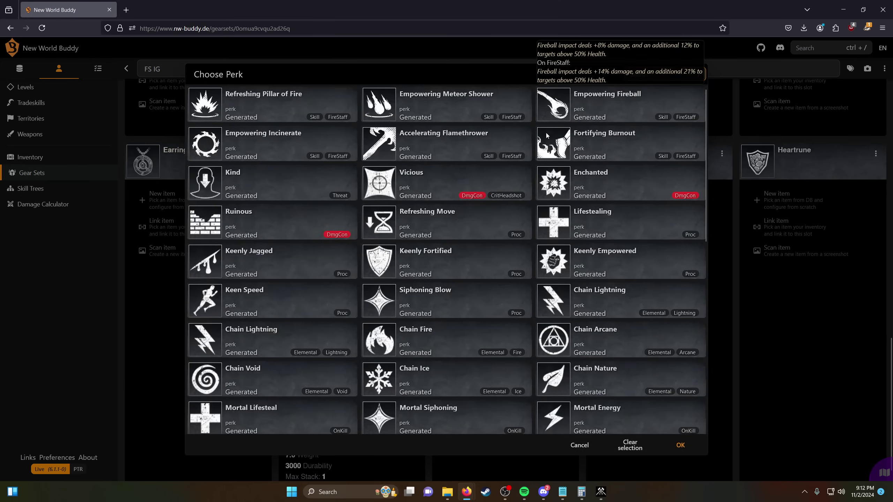
scroll(487, 167, down, 3)
scroll(507, 130, down, 3)
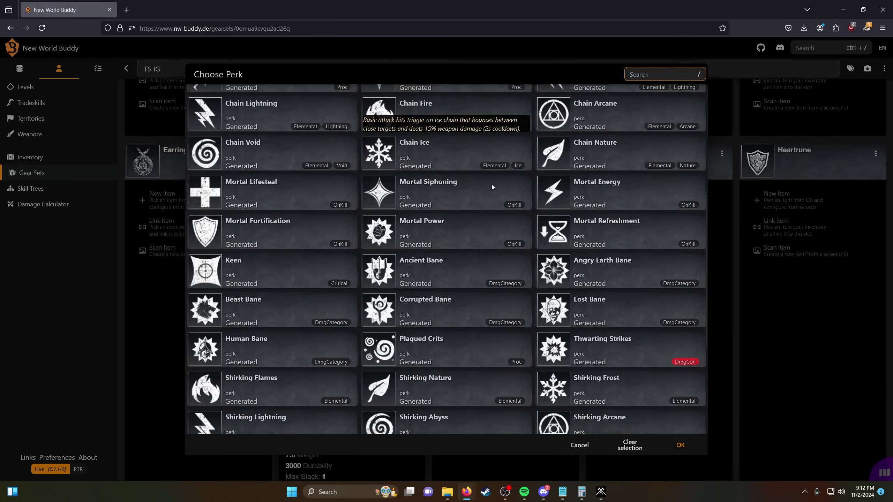
text(pen)
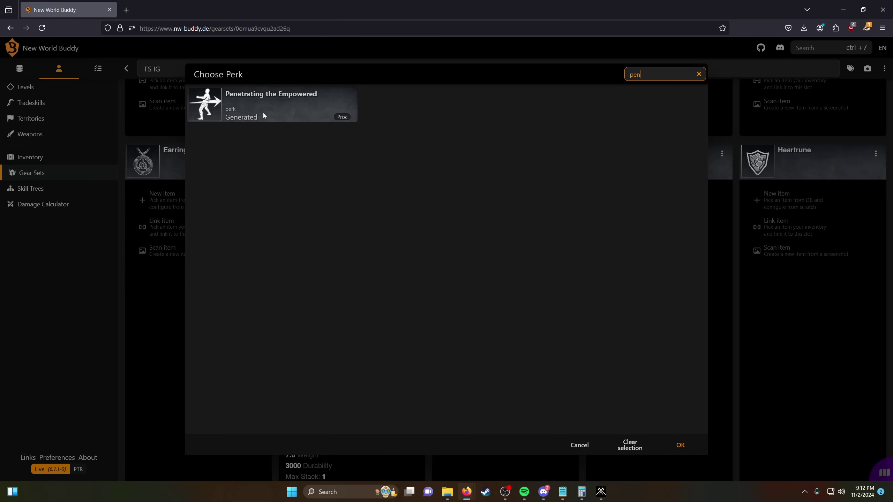
click(262, 114)
click(679, 445)
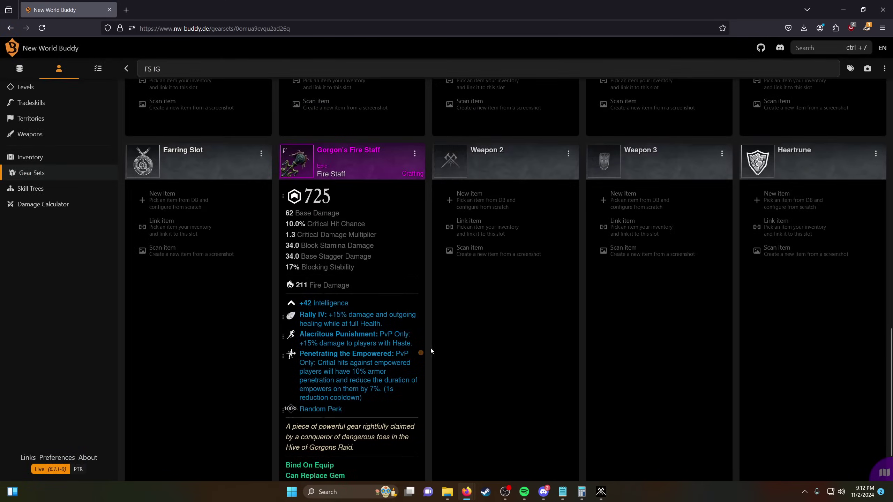
- Add Frost Attunement as the staff's last perk, making it Legendary
click(374, 411)
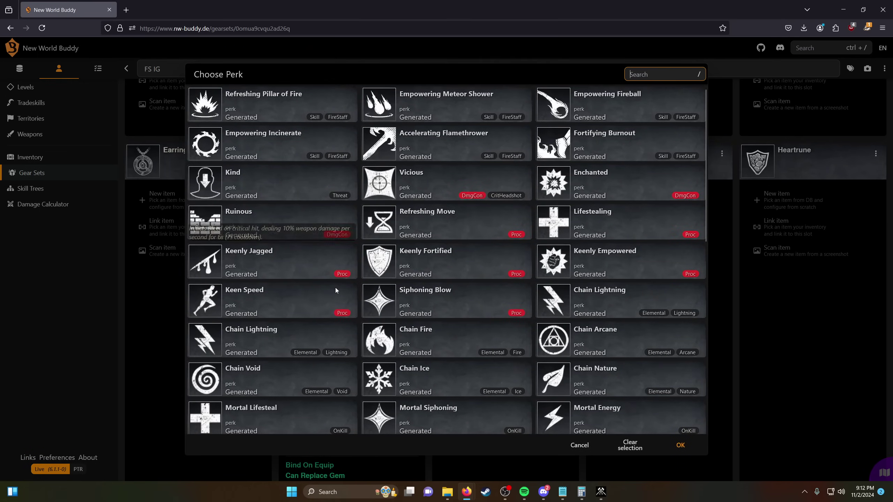
scroll(339, 290, down, 5)
scroll(532, 286, up, 3)
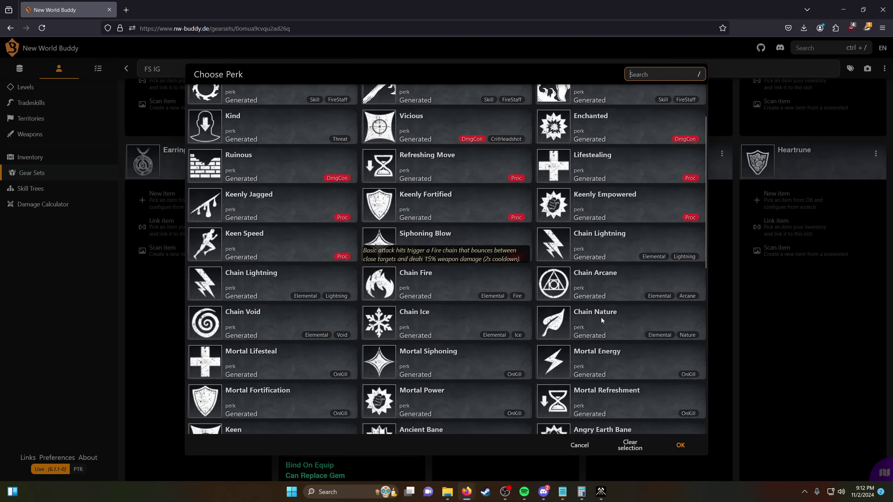
scroll(602, 322, down, 10)
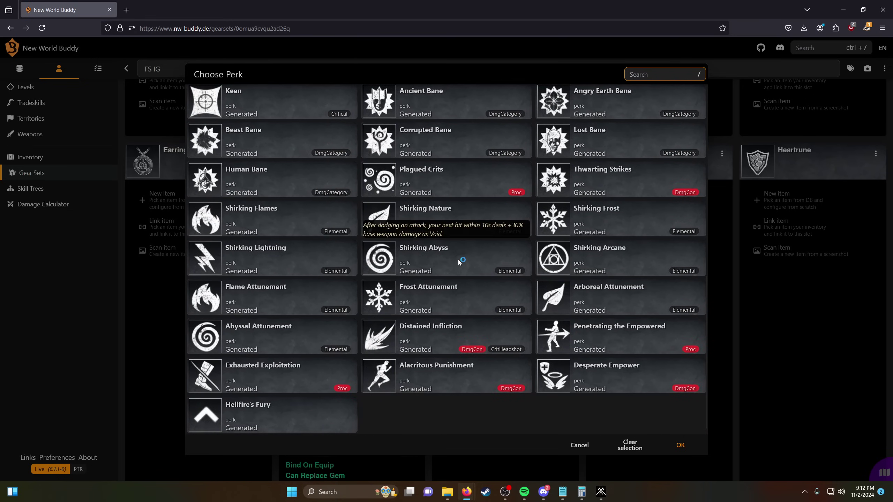
click(430, 295)
click(680, 446)
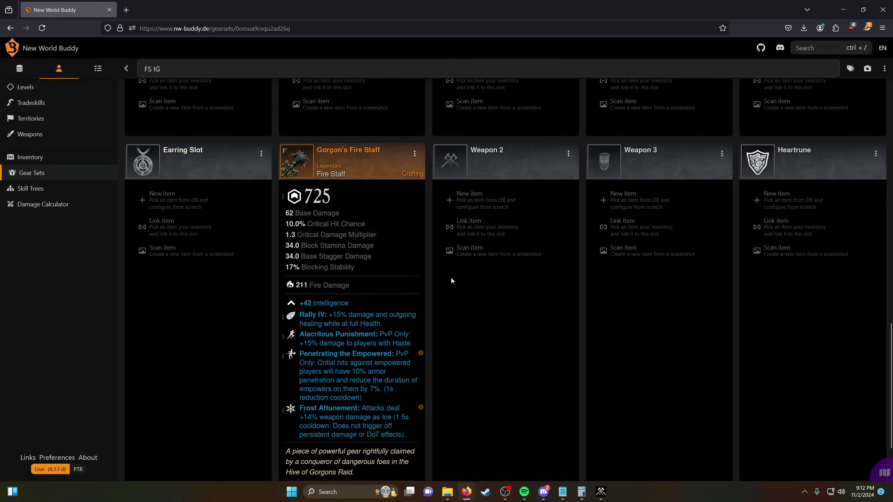
- Add 3 points to INT, bringing it to 50 (47 + 3)
scroll(447, 282, up, 15)
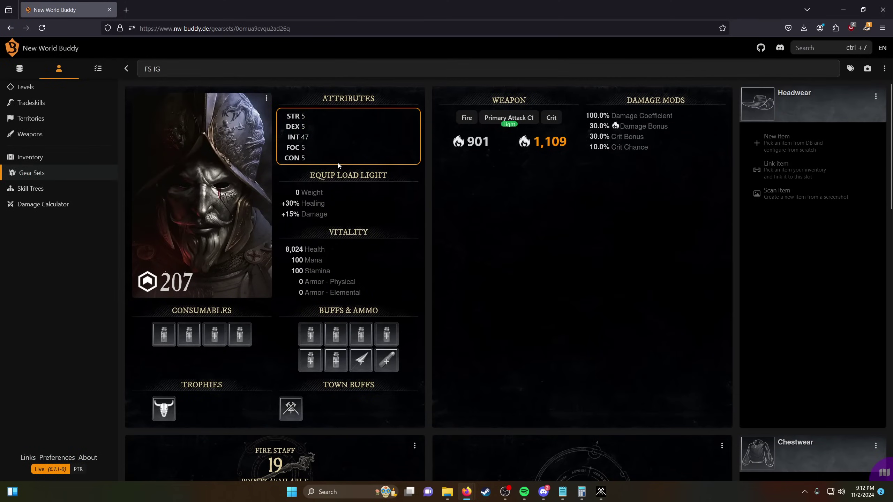
click(338, 159)
scroll(342, 187, up, 3)
click(551, 446)
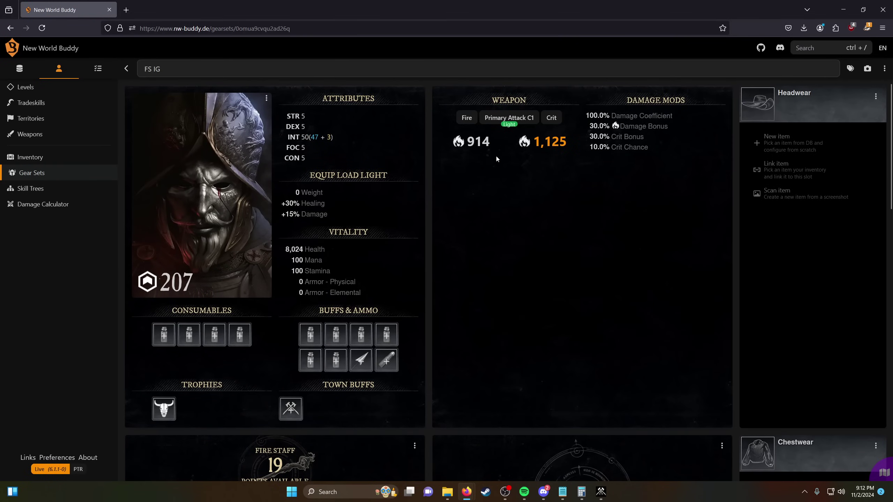
- Unequip Gorgon's Fire Staff and start choosing a new Weapon 1 item
scroll(496, 158, down, 15)
scroll(421, 166, up, 3)
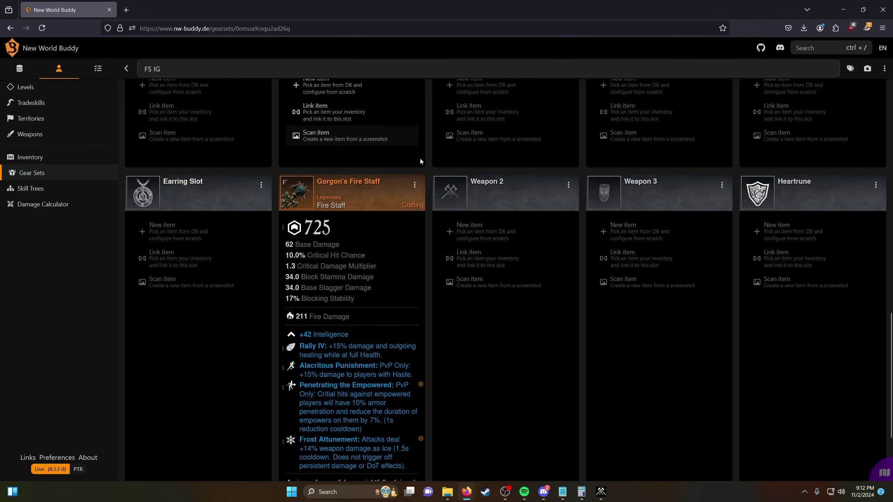
click(414, 184)
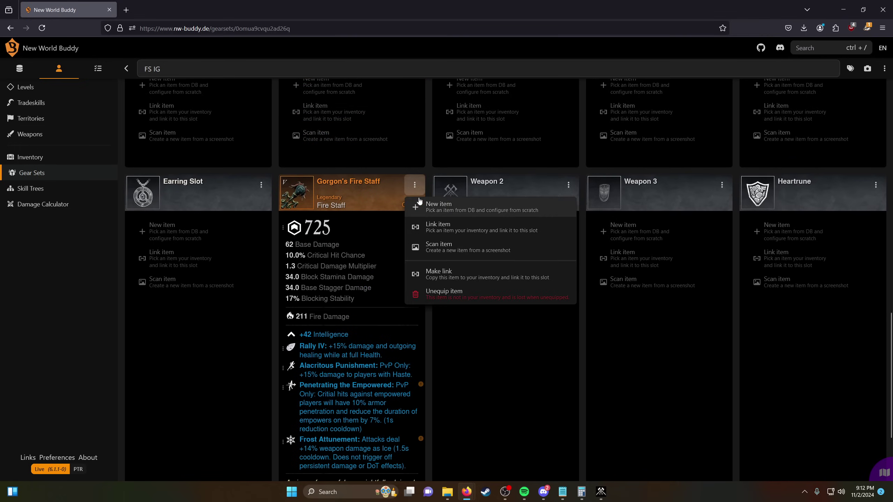
click(470, 299)
click(302, 393)
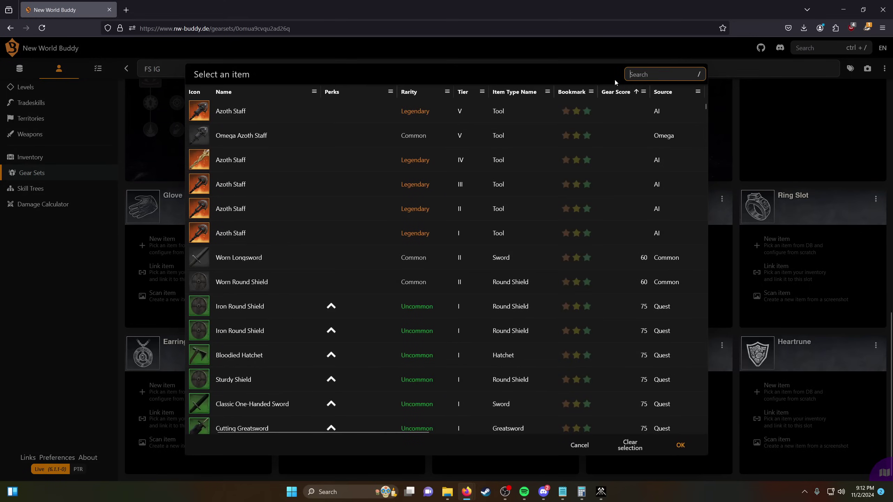
- In a new nwdb.info tab, filter the Items database by Alacritous Punishment, then return to New World Buddy
click(126, 9)
text(nwdb.info)
key(Return)
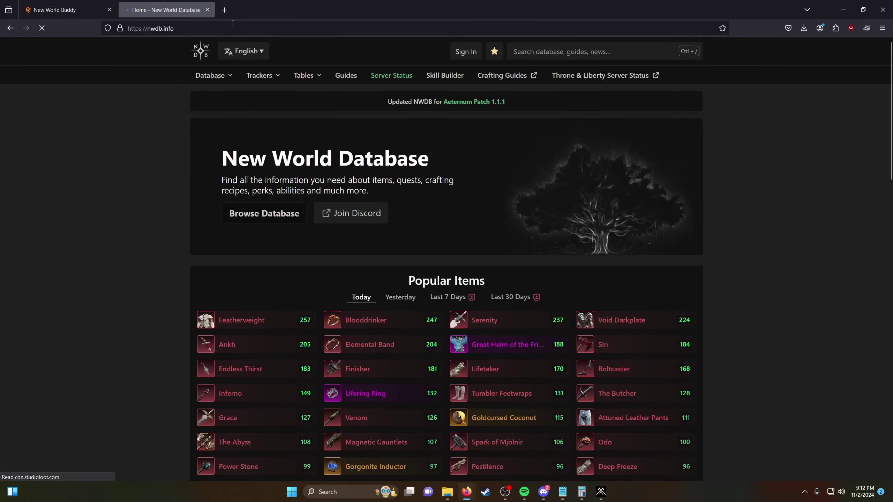
mouse_move(218, 78)
click(215, 96)
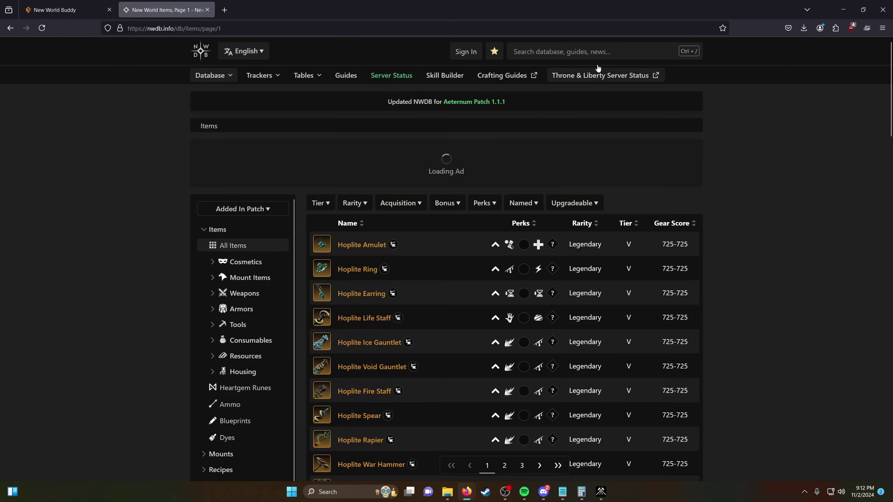
click(484, 203)
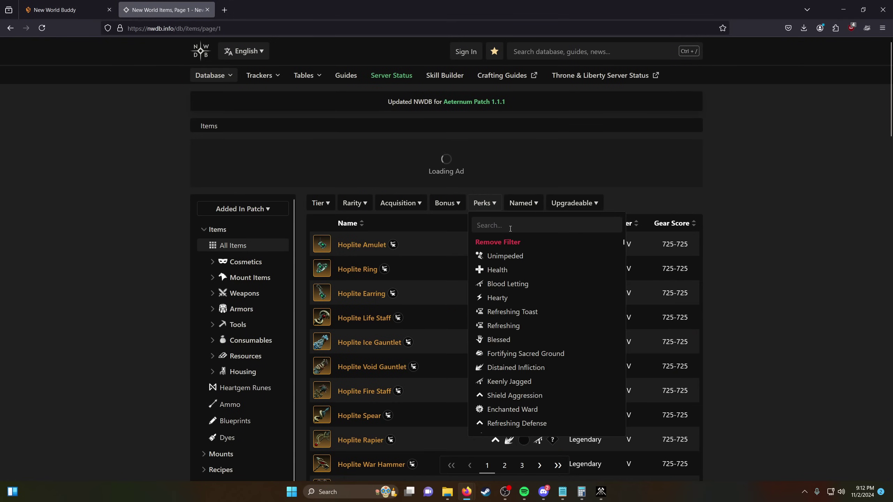
text(ala)
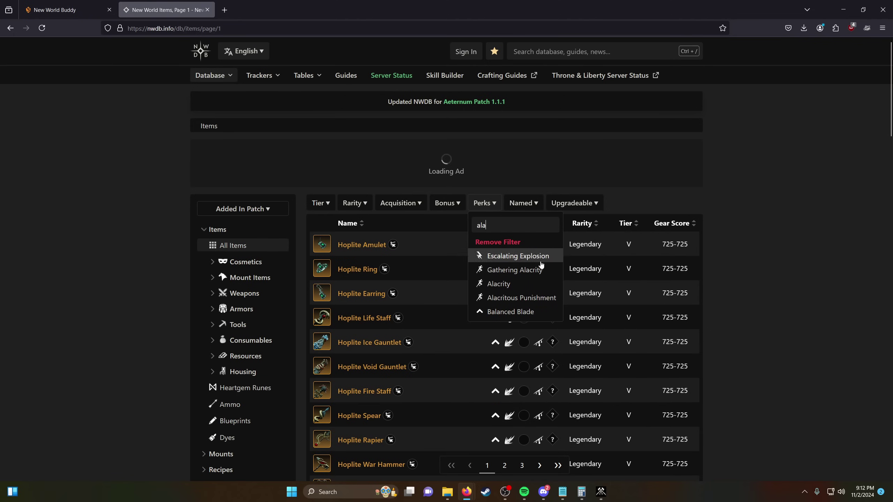
click(537, 298)
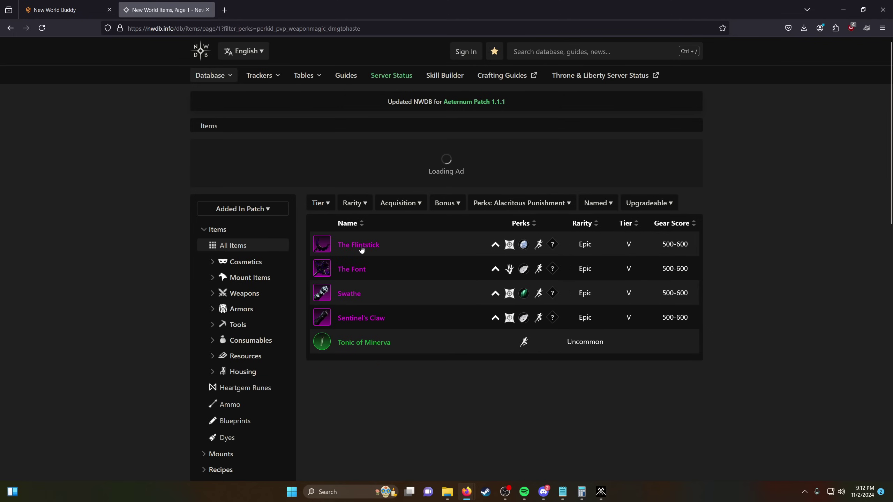
click(65, 10)
- Equip the Legendary Flintstick and raise its gear score toward 700
text(the flin)
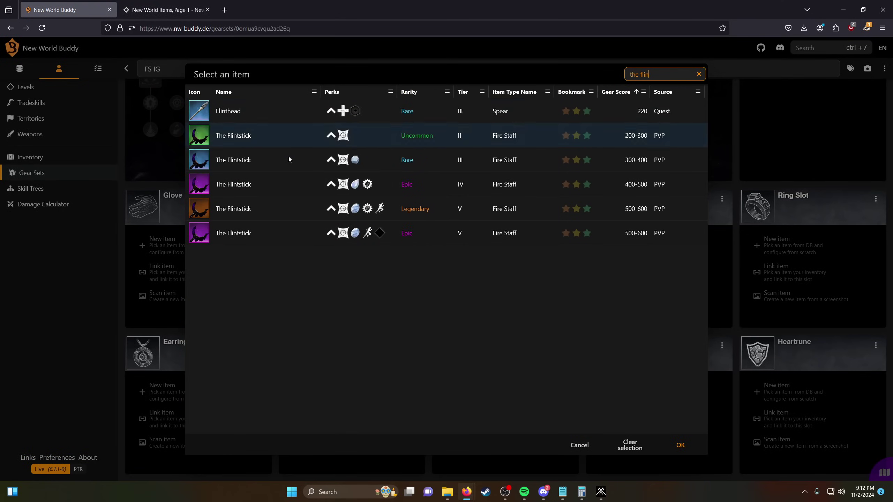
click(276, 205)
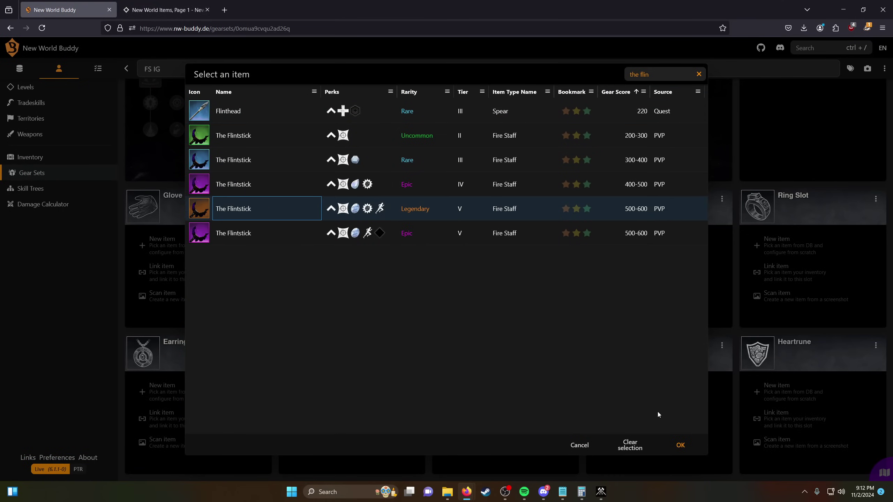
click(680, 445)
click(365, 405)
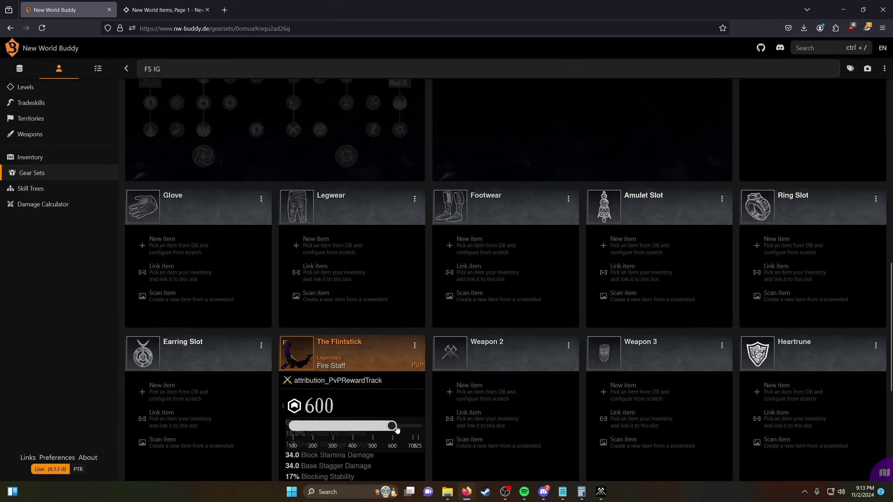
drag(394, 429, 411, 429)
scroll(397, 369, down, 6)
click(486, 373)
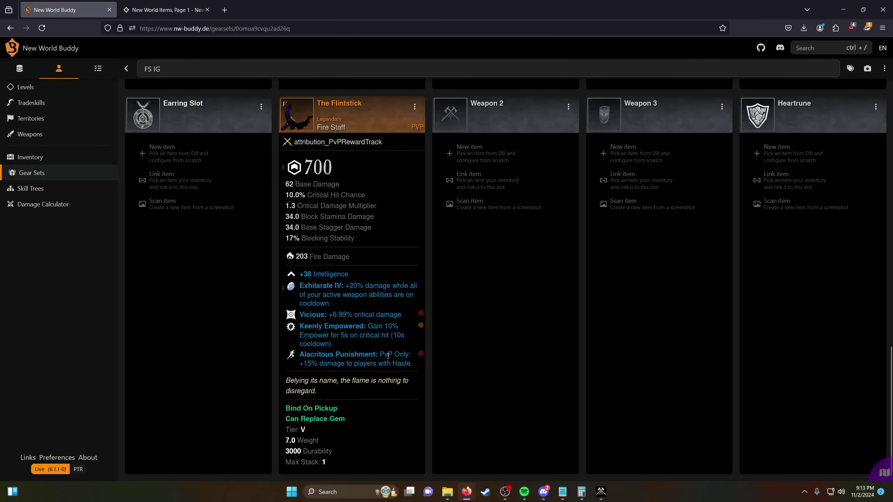
- Replace it with the Epic Tier V Flintstick in Weapon 1
click(415, 106)
click(450, 220)
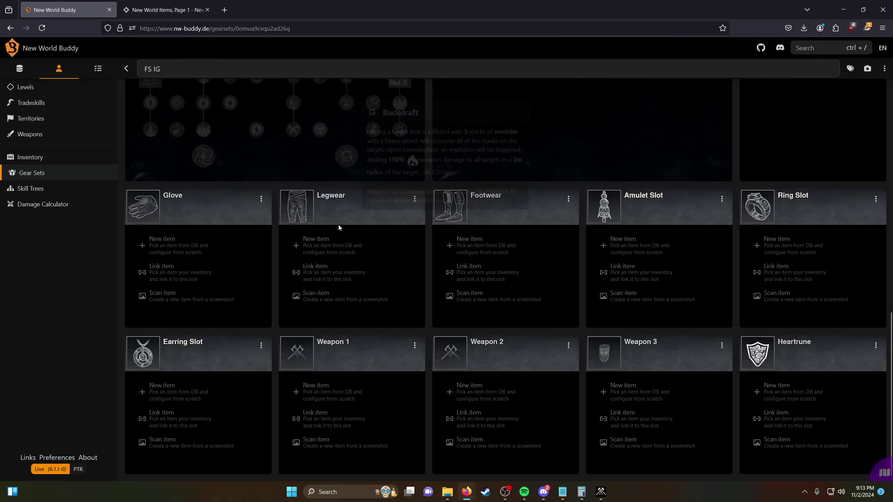
click(338, 392)
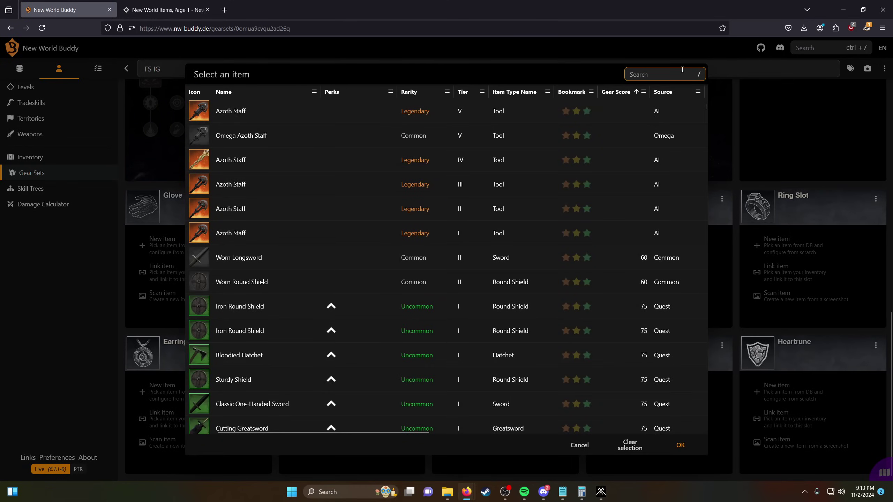
text(the flin)
click(300, 182)
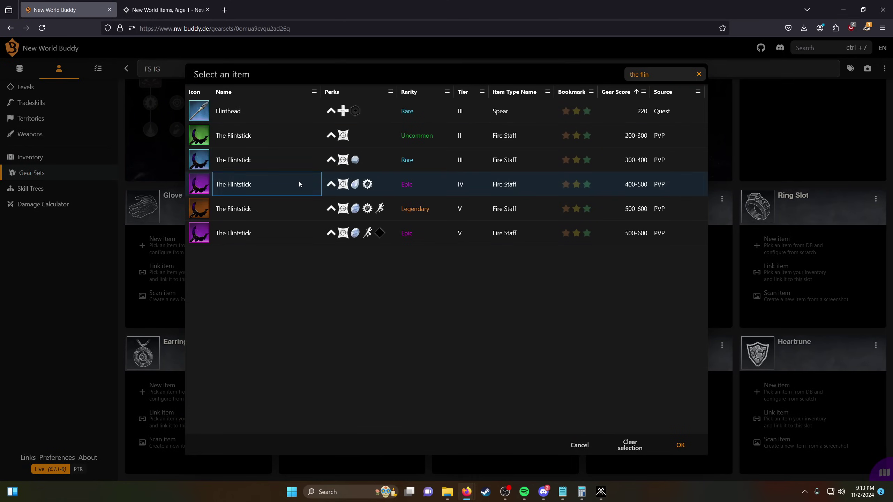
click(324, 240)
click(680, 445)
- Set the Flintstick's random perk to Penetrating the Empowered
scroll(396, 340, down, 3)
click(351, 371)
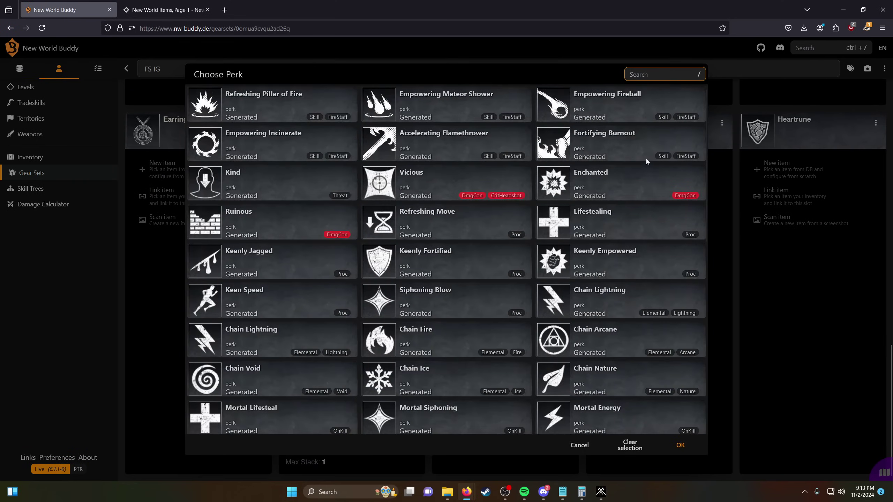
text(pen)
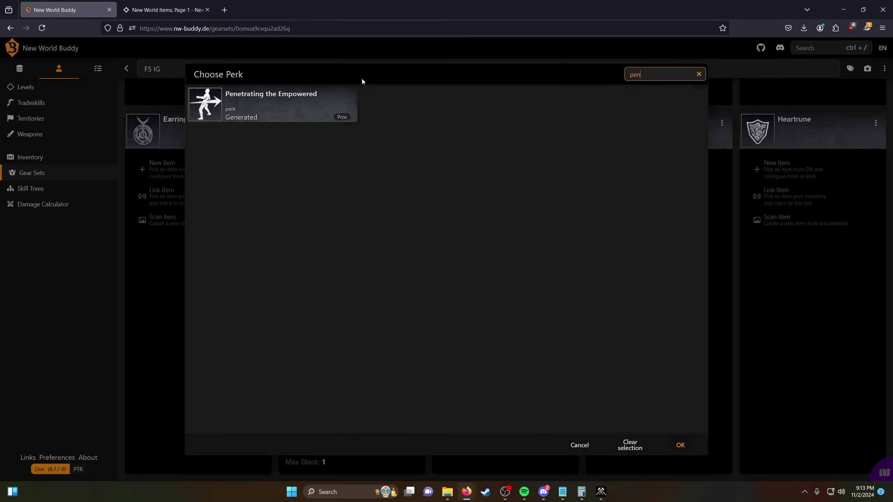
click(316, 106)
click(680, 445)
- Put 15 points into INT for a total of 50 (35 + 15)
scroll(577, 373, up, 5)
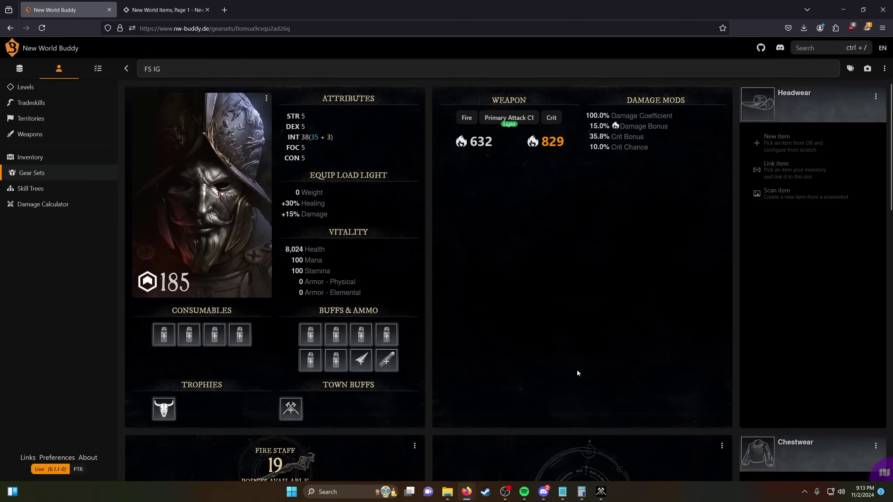
click(351, 159)
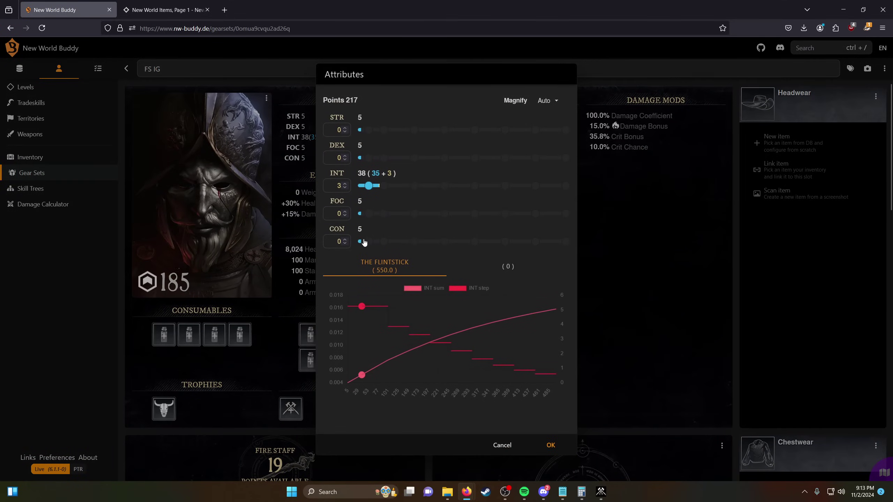
scroll(343, 186, up, 13)
scroll(343, 186, down, 1)
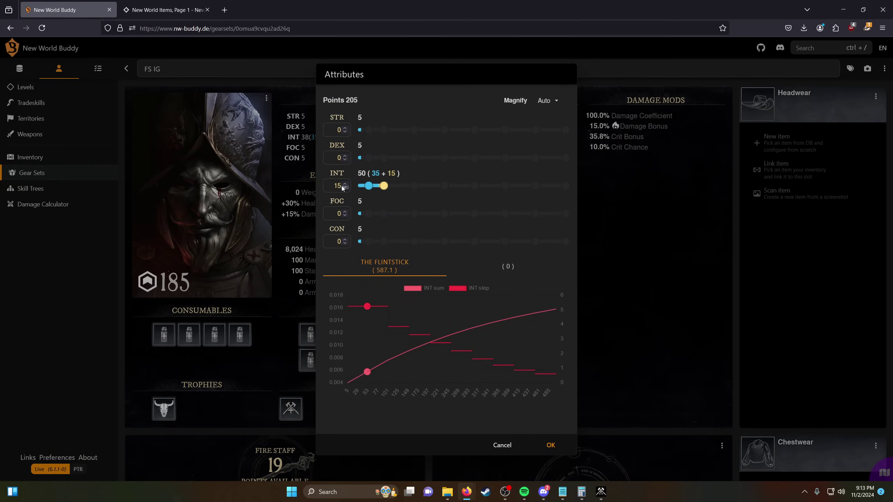
click(551, 446)
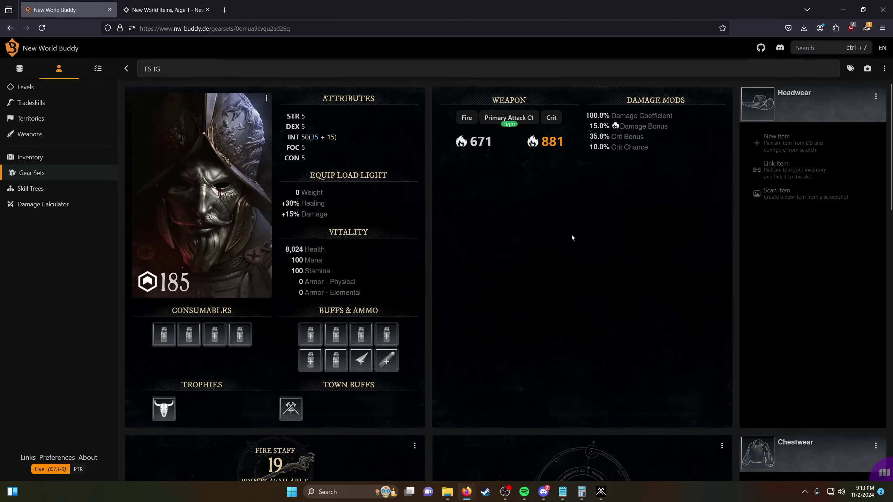
scroll(571, 241, down, 10)
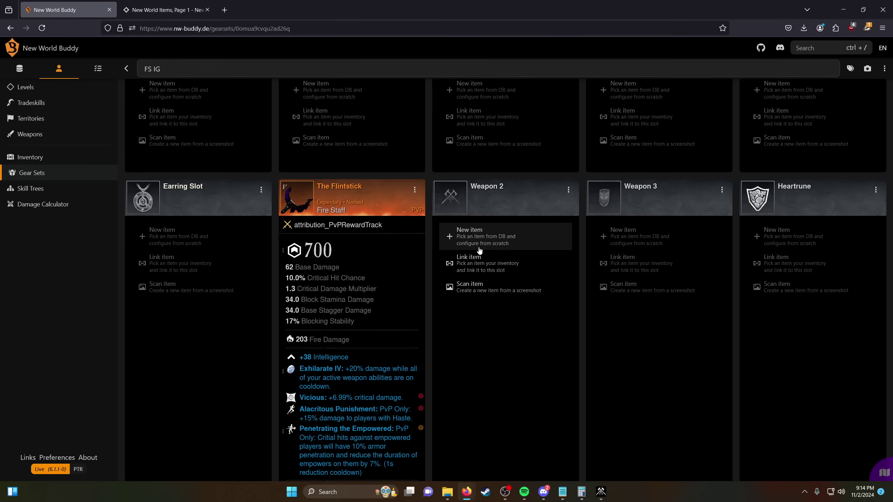
scroll(559, 253, up, 10)
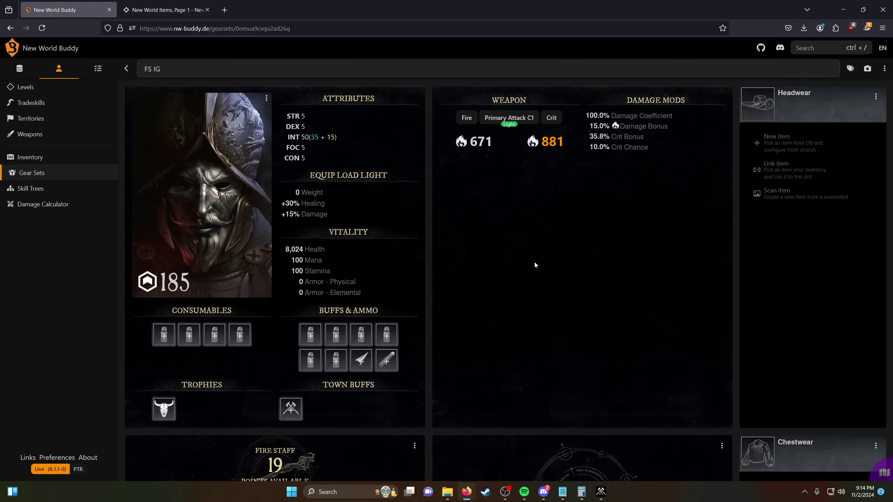
scroll(535, 264, down, 15)
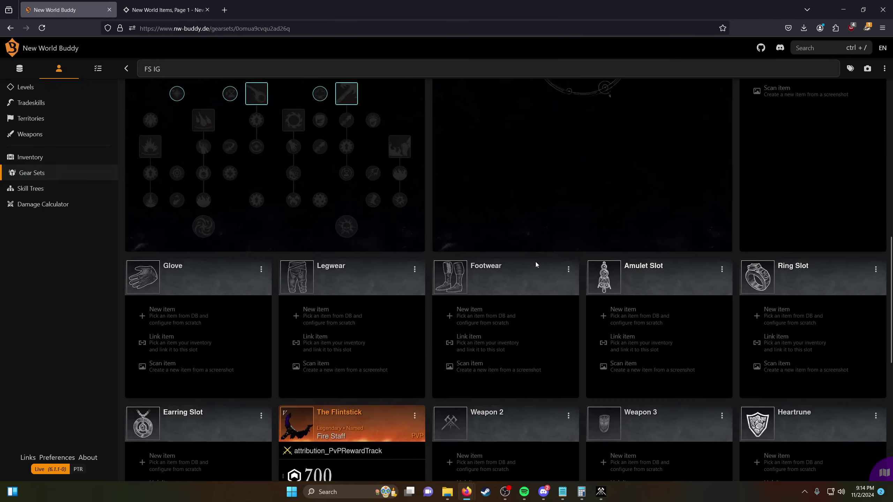
scroll(538, 258, up, 10)
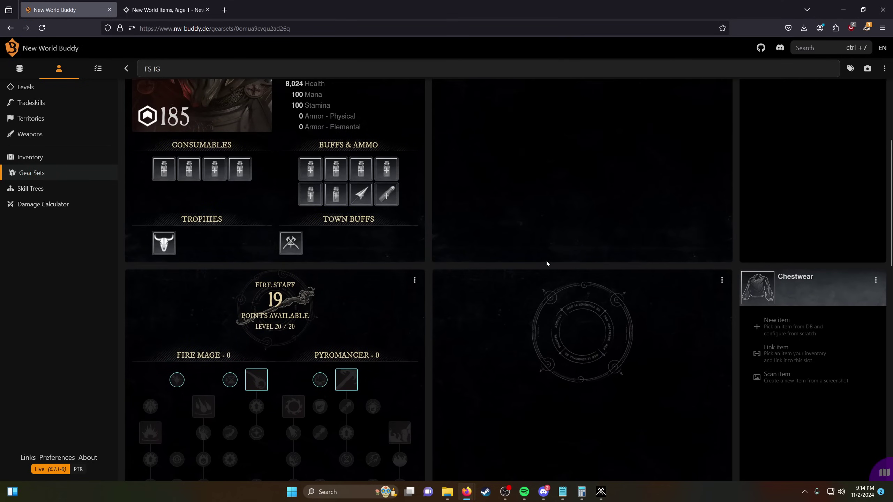
scroll(547, 263, up, 4)
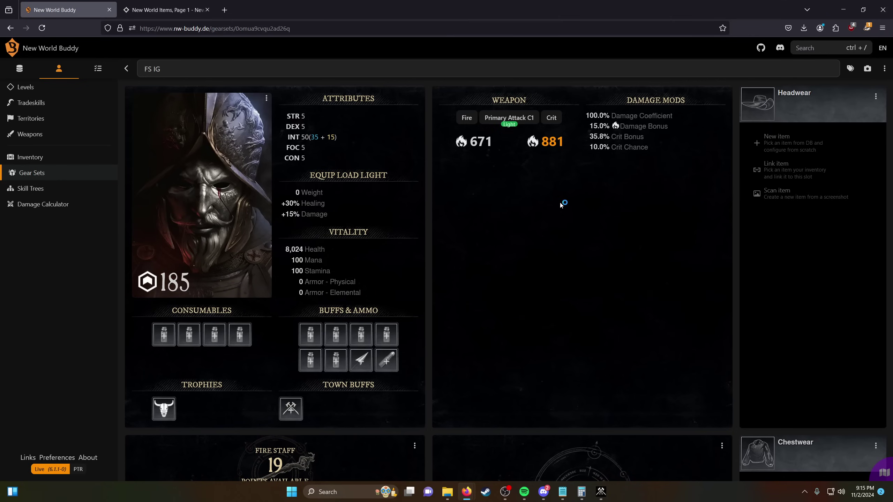
scroll(561, 205, down, 15)
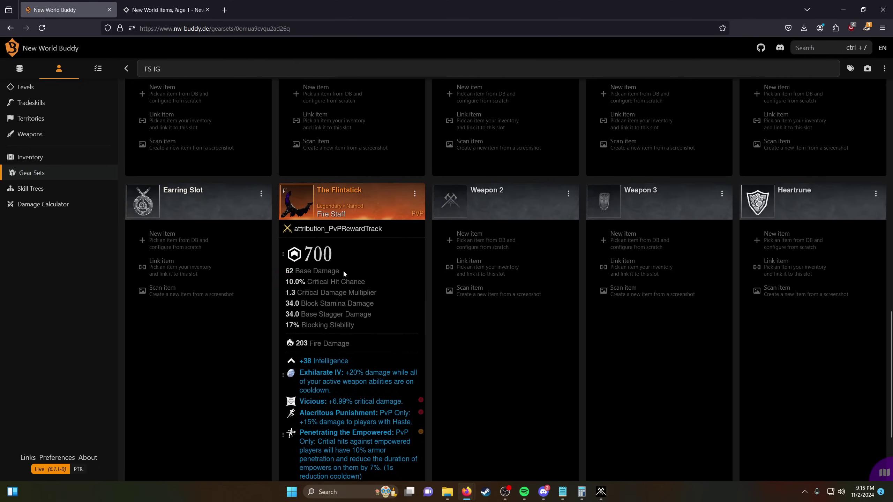
- Swap Weapon 1 for the Legendary Tier V Flintstick
click(414, 194)
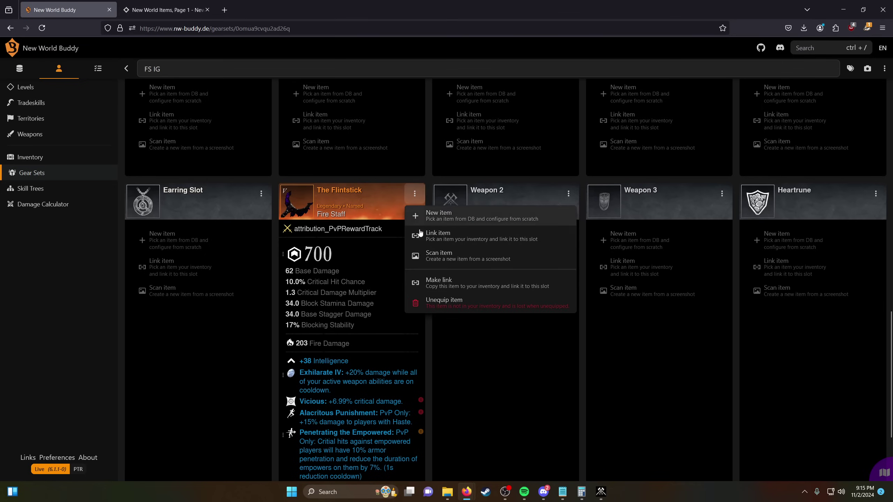
click(457, 302)
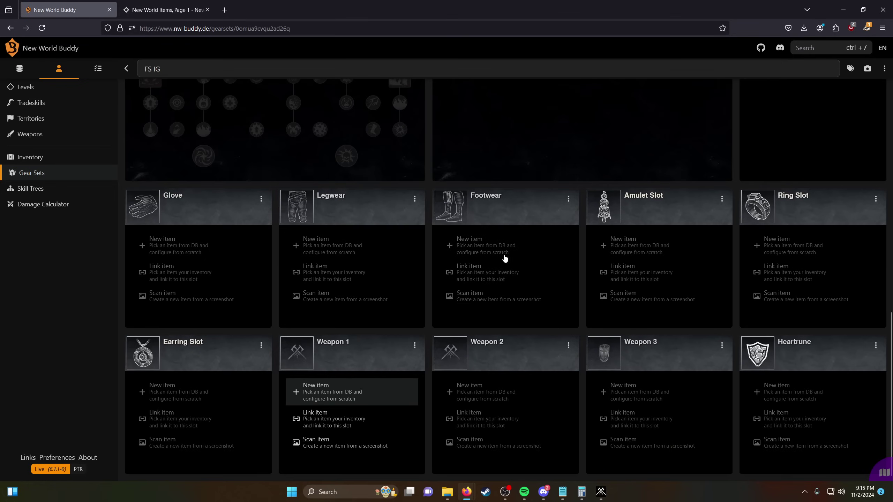
key(Return)
text(flintstick)
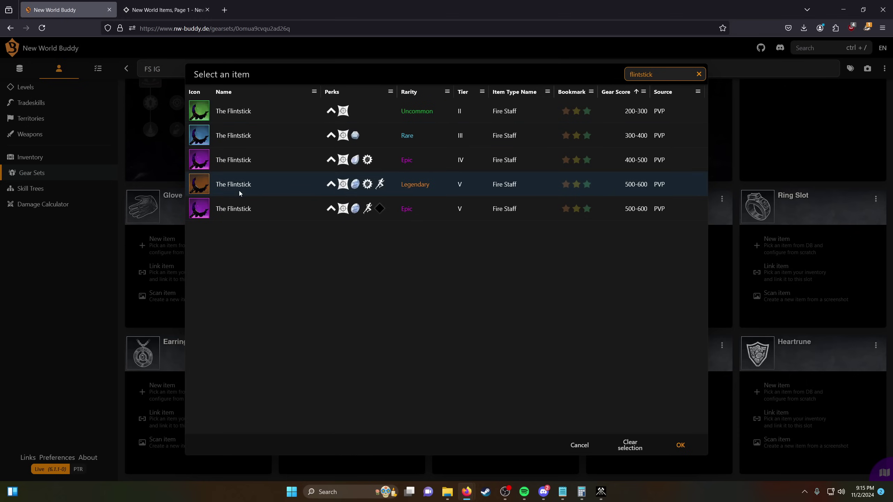
click(245, 191)
click(681, 445)
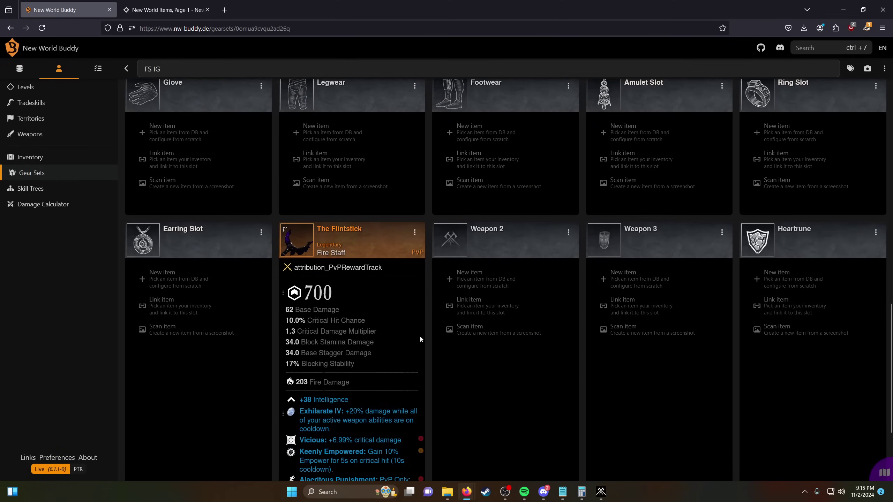
- Scroll through the gear set to review Keenly Empowered, Exhilarate IV and the 739/969 damage
scroll(419, 332, up, 10)
scroll(439, 381, down, 10)
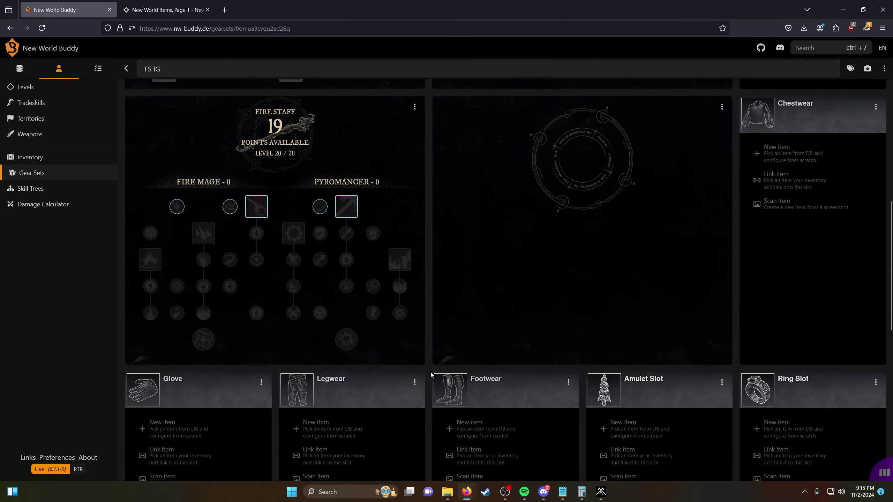
scroll(441, 343, up, 10)
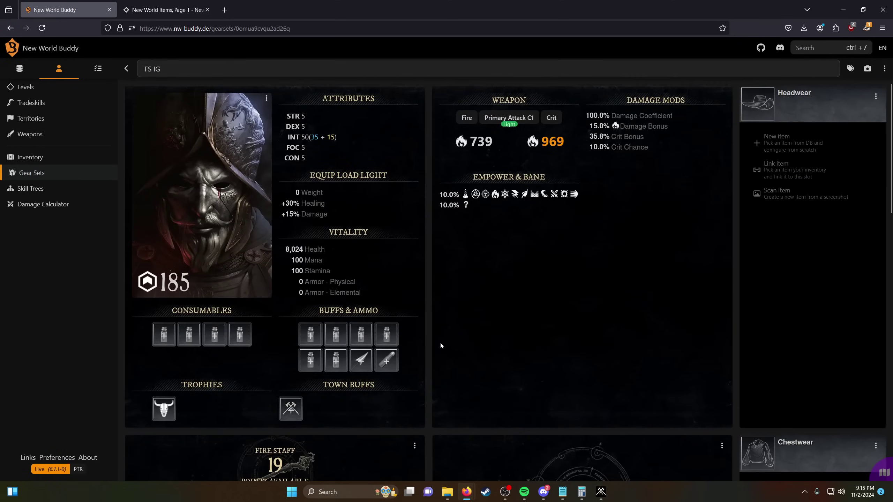
scroll(441, 346, down, 10)
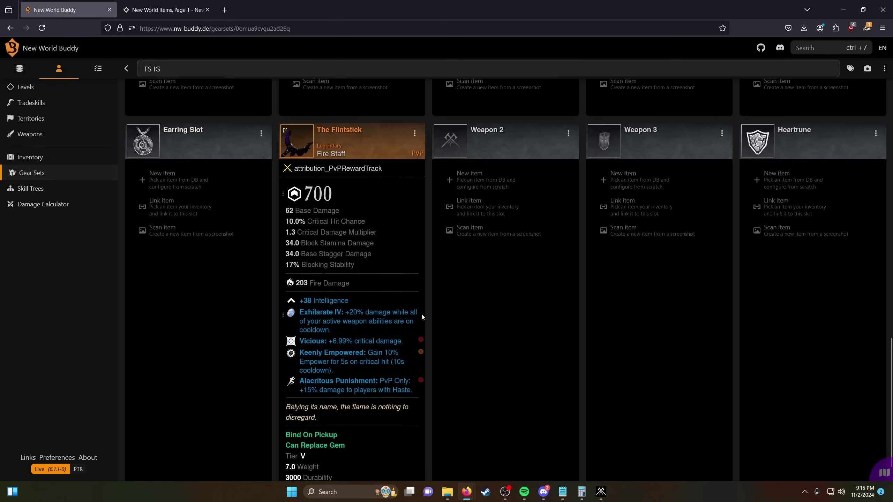
scroll(435, 359, up, 8)
scroll(435, 357, up, 8)
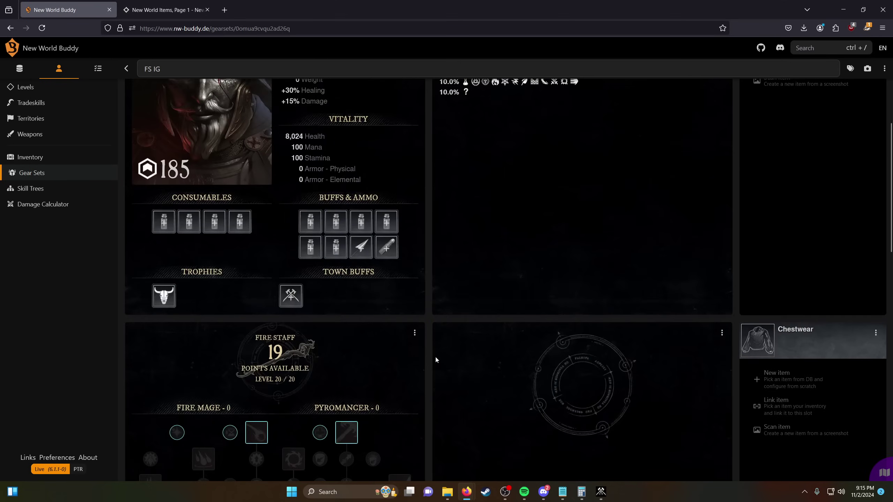
scroll(435, 356, down, 1)
scroll(436, 356, down, 10)
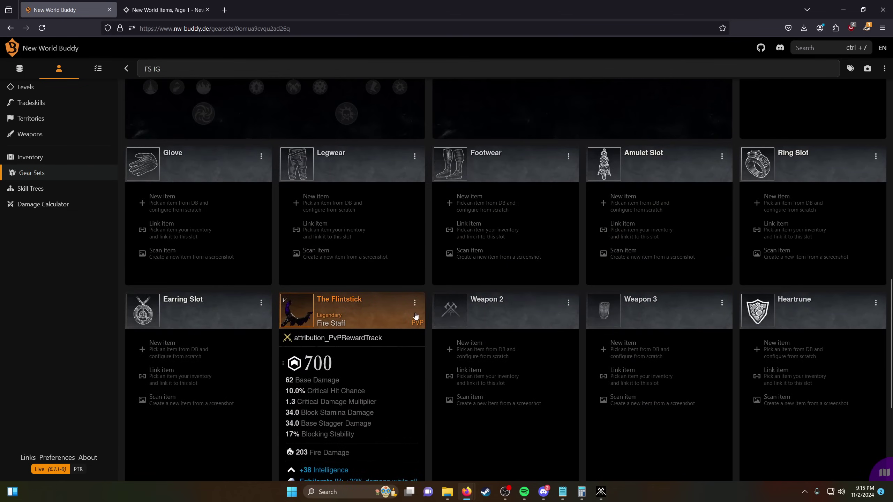
- Replace the Flintstick in Weapon 1 with Gorgon's Fire Staff
click(414, 303)
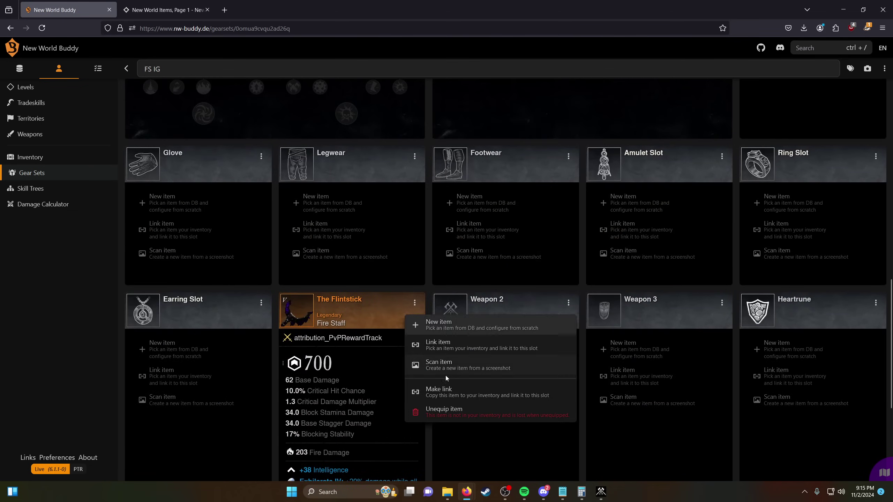
click(468, 413)
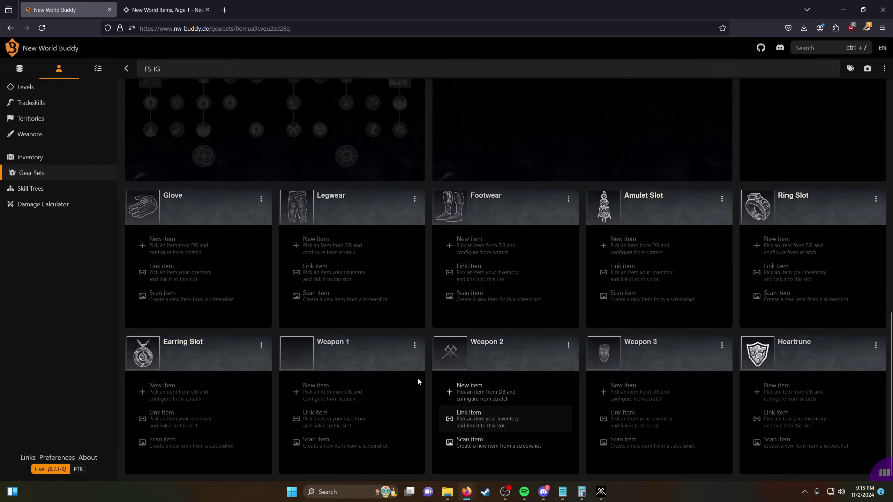
click(364, 392)
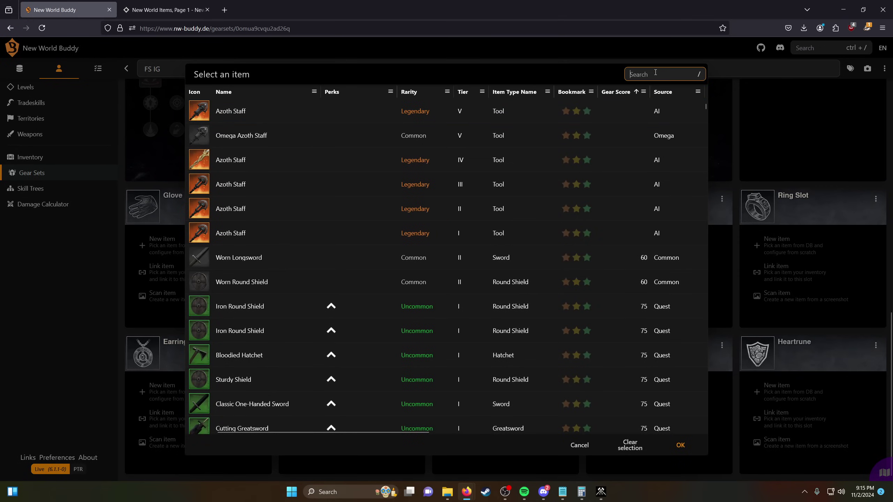
text(gorgon's fi)
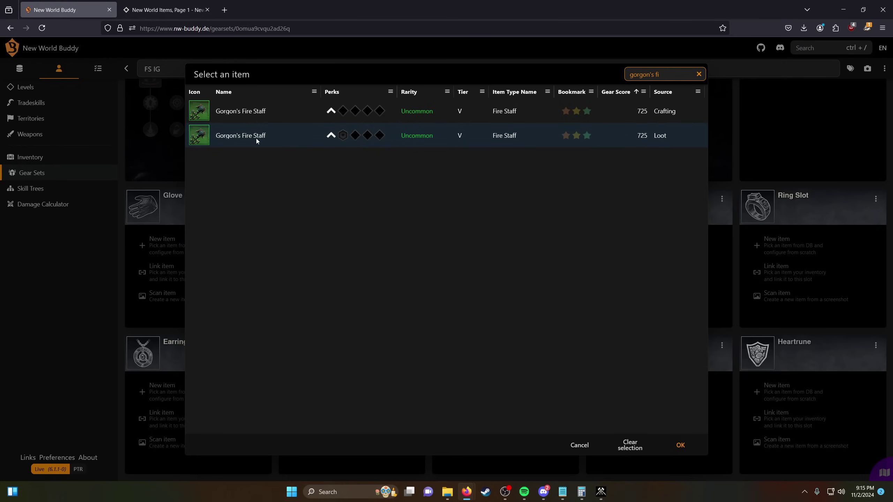
click(257, 140)
click(680, 445)
scroll(350, 416, down, 3)
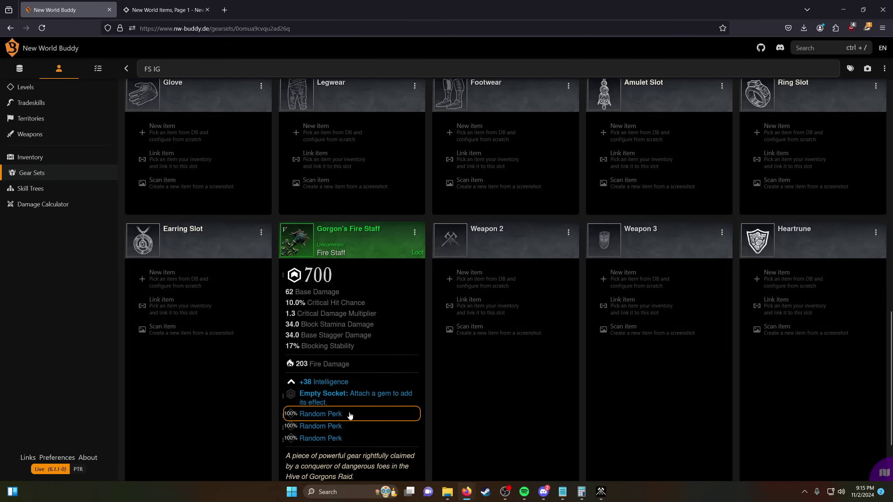
- Give the staff the Alacritous Punishment and Penetrating the Empowered perks
click(350, 416)
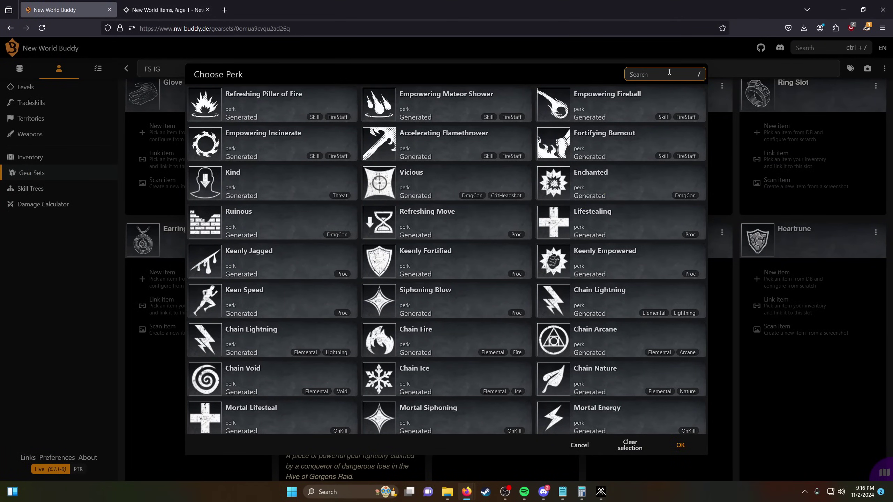
text(ap)
text(ala)
key(Down)
click(680, 446)
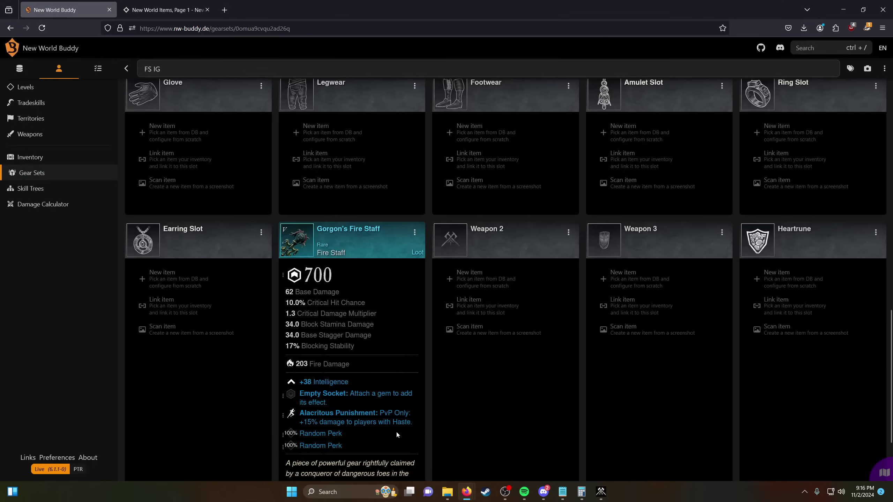
click(374, 431)
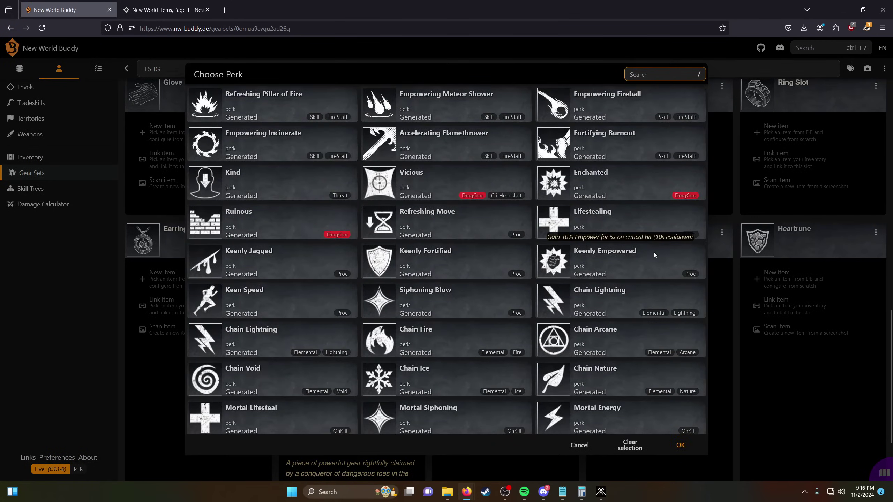
text(pen)
click(213, 98)
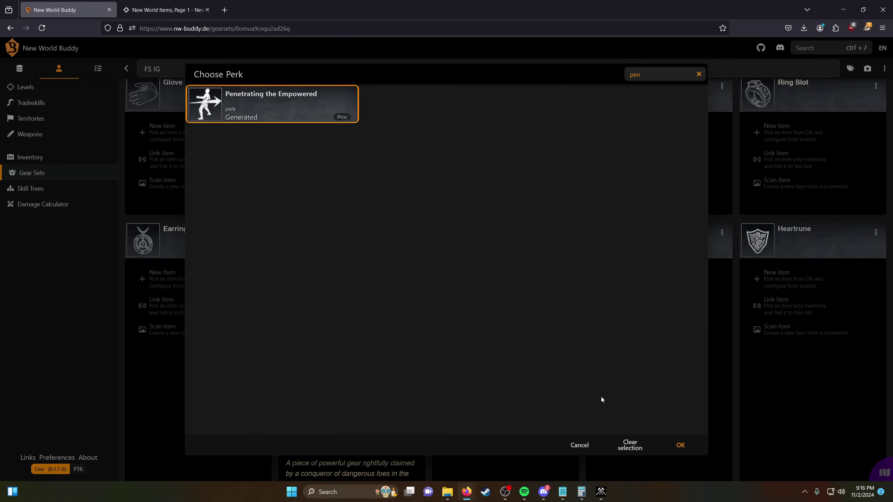
click(680, 445)
- Set the staff's remaining random perk to Arboreal Attunement
scroll(301, 443, down, 3)
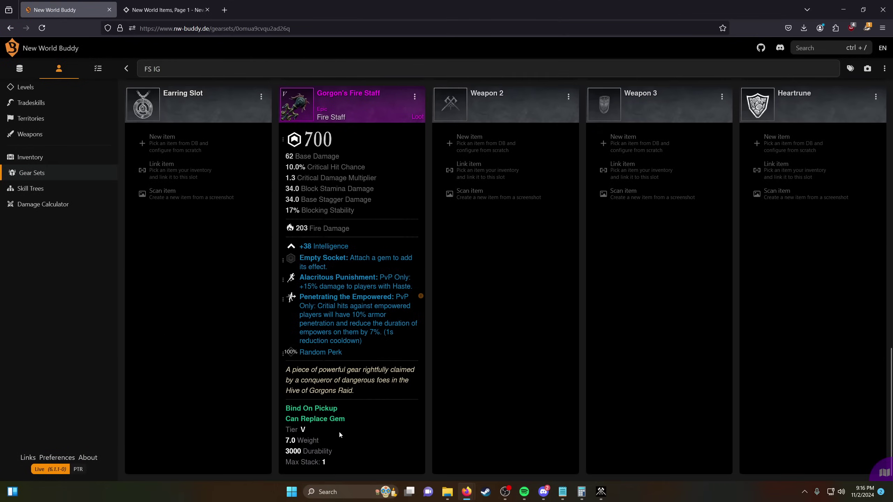
click(353, 355)
text(att)
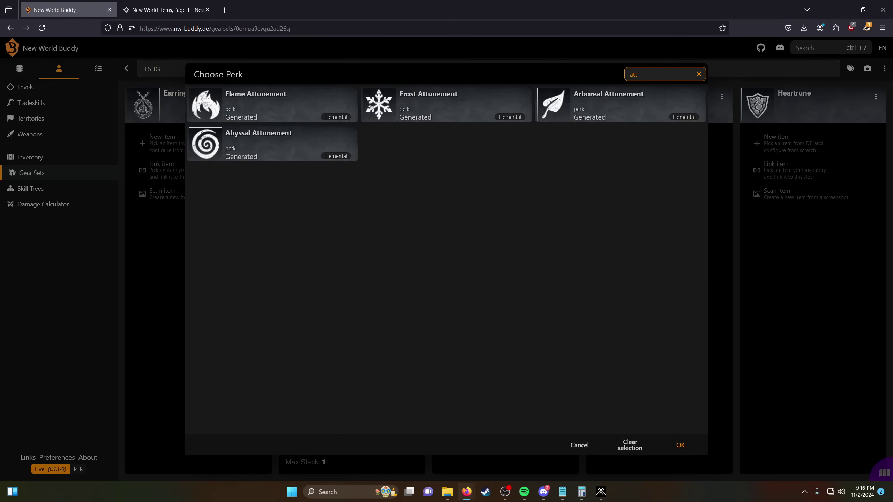
click(538, 115)
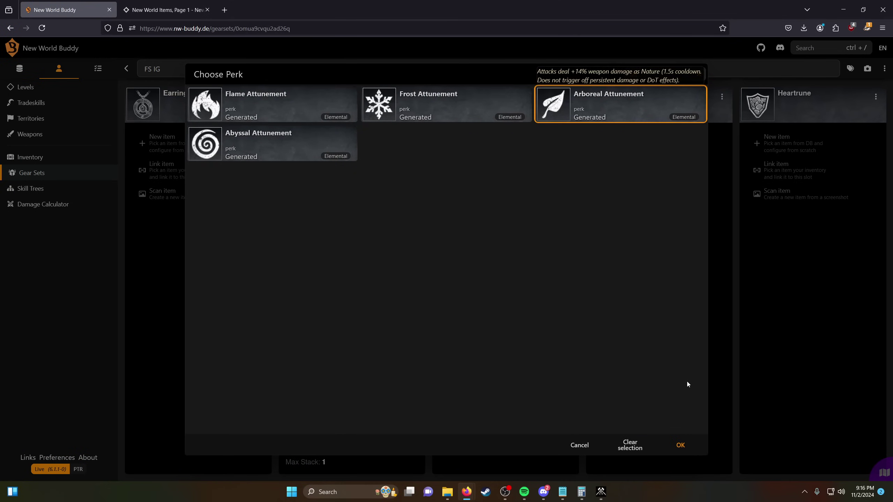
click(680, 445)
scroll(479, 317, up, 10)
scroll(481, 315, down, 10)
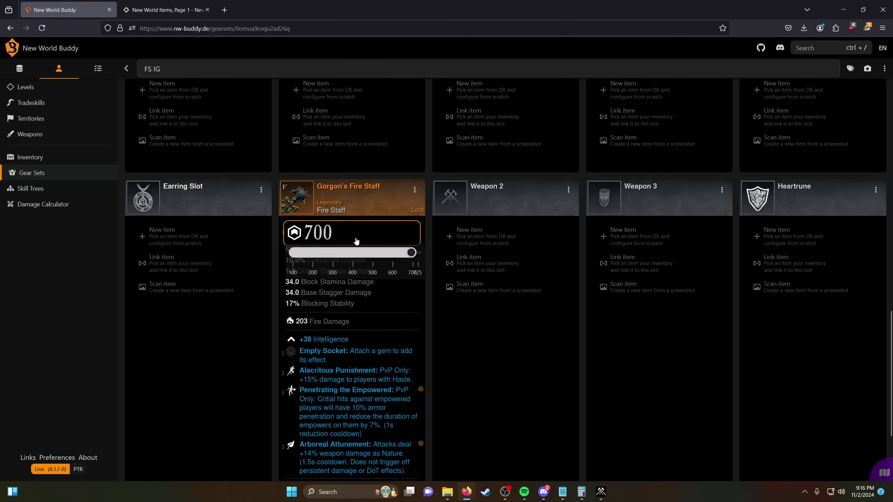
- Raise the staff's gear score to the maximum 725
scroll(591, 345, up, 10)
scroll(562, 233, down, 8)
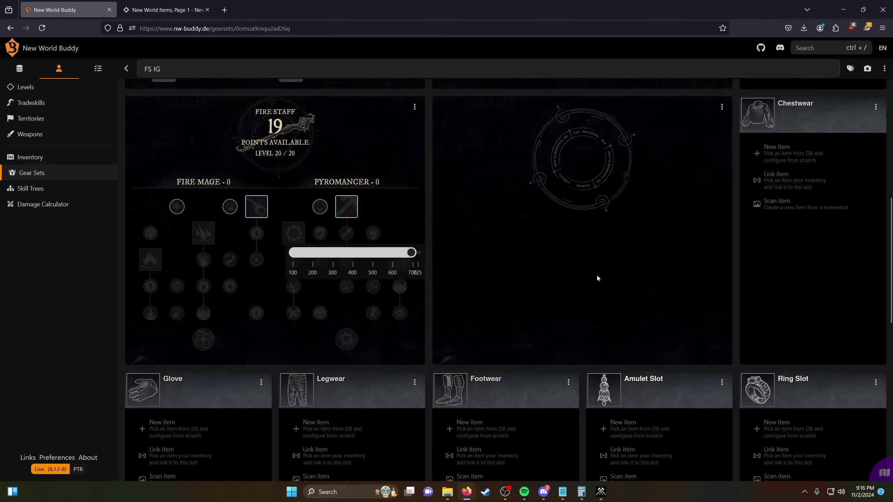
scroll(523, 332, down, 8)
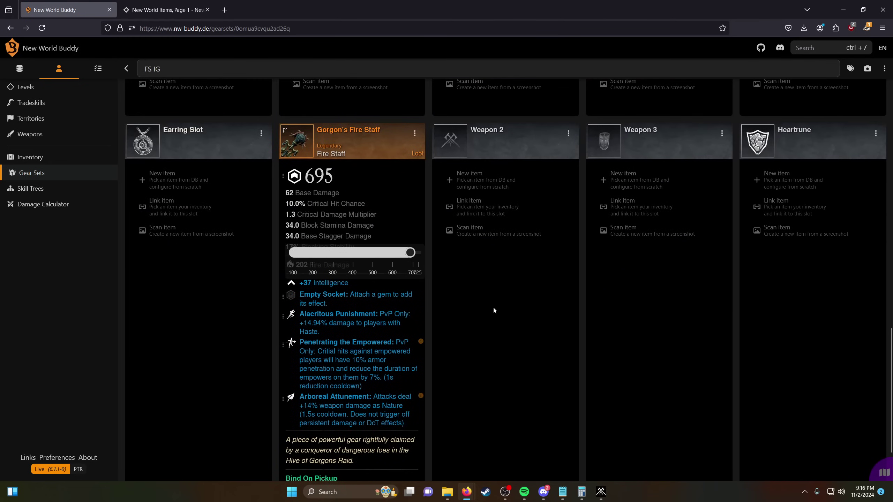
drag(410, 197, 423, 200)
click(478, 291)
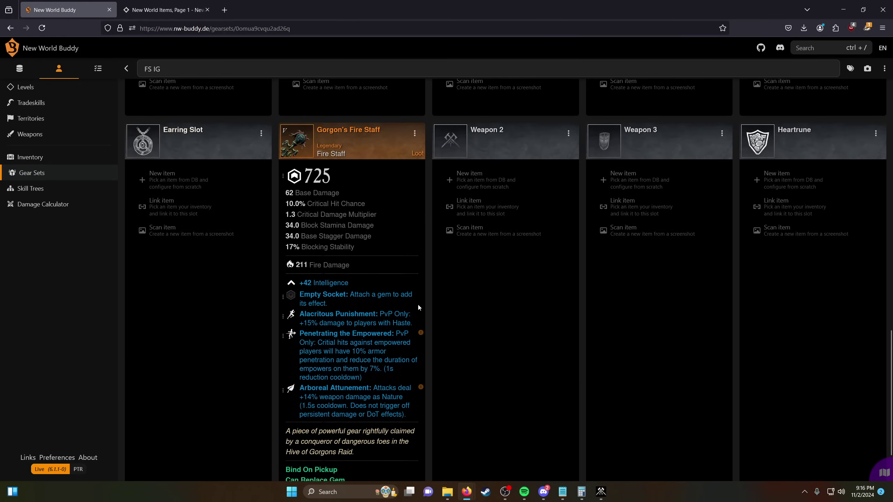
- Socket the Electrified Rally gem into the staff's empty socket
scroll(489, 372, up, 15)
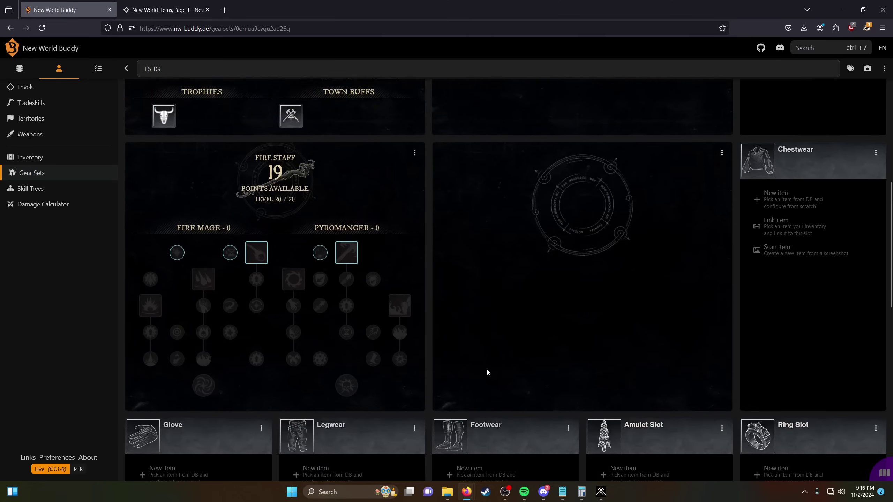
scroll(490, 371, down, 9)
scroll(491, 372, down, 5)
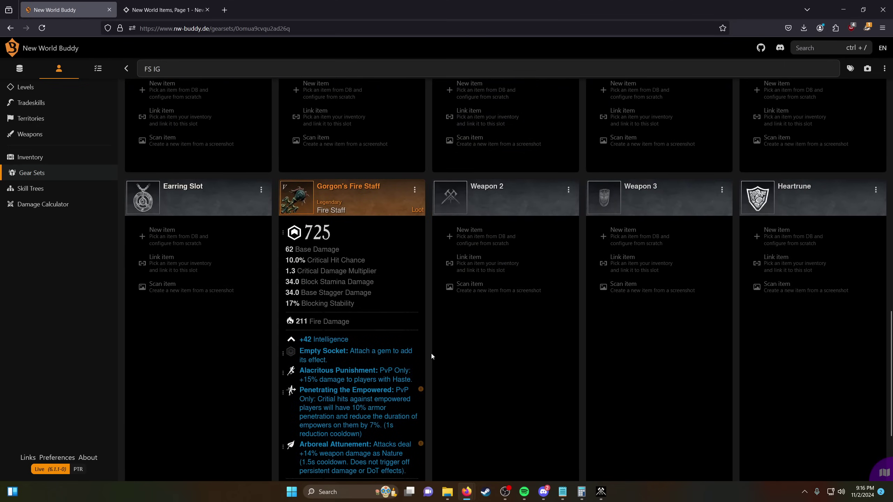
click(341, 352)
scroll(478, 287, down, 5)
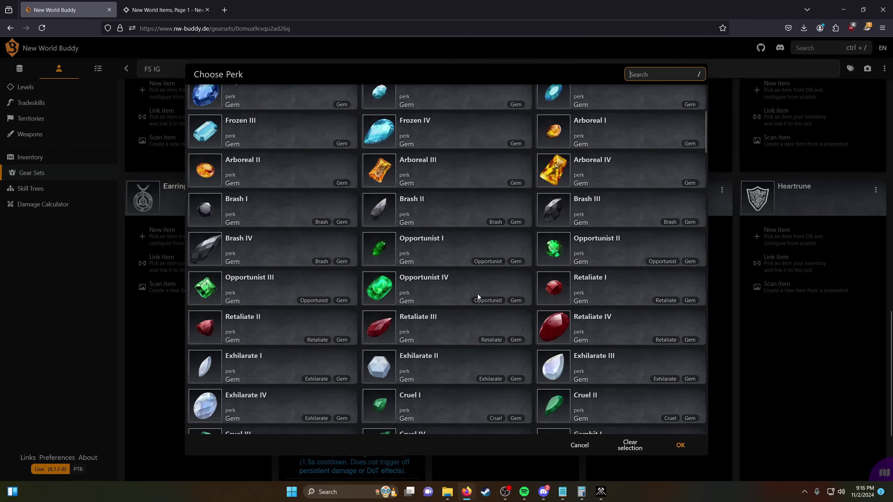
scroll(484, 355, down, 8)
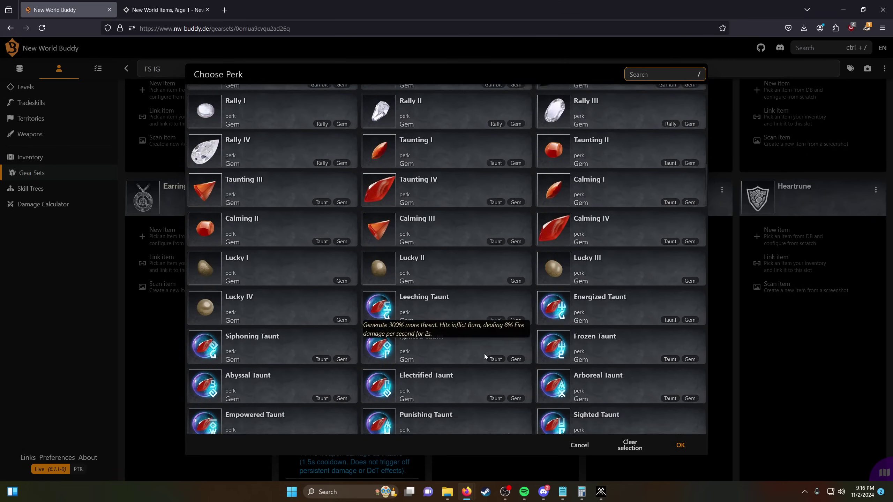
scroll(485, 354, down, 20)
scroll(485, 355, up, 18)
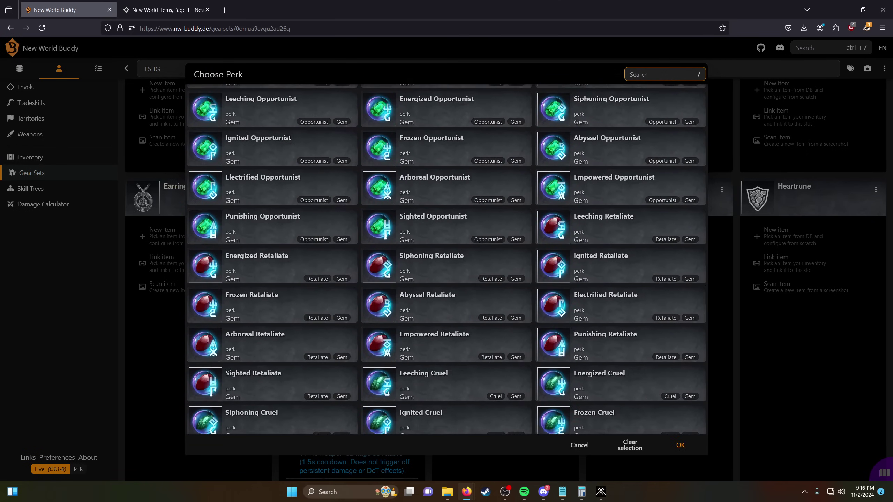
click(476, 318)
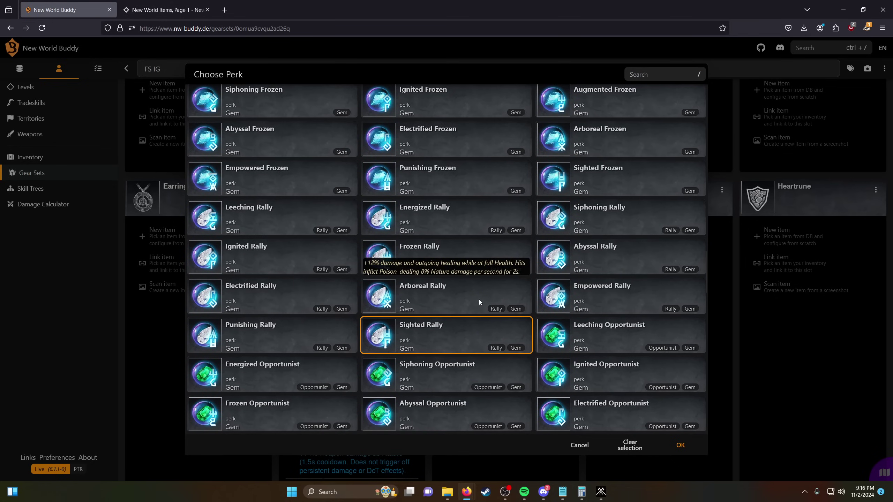
click(274, 298)
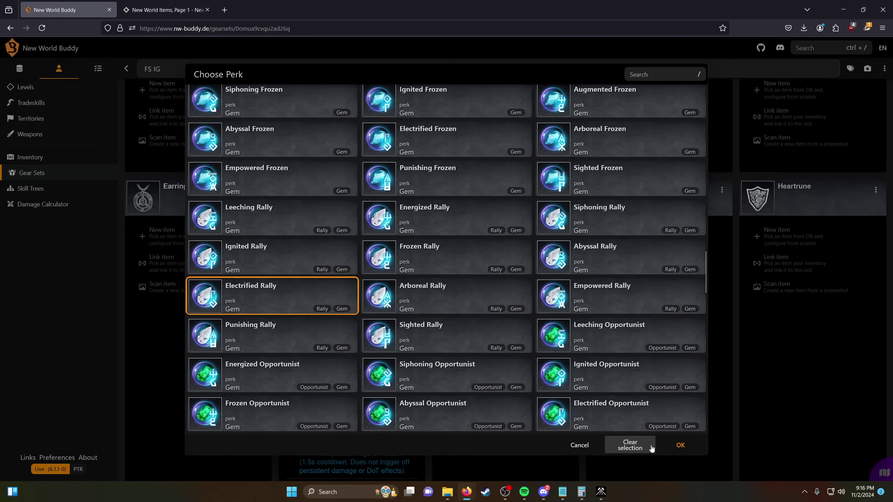
click(679, 445)
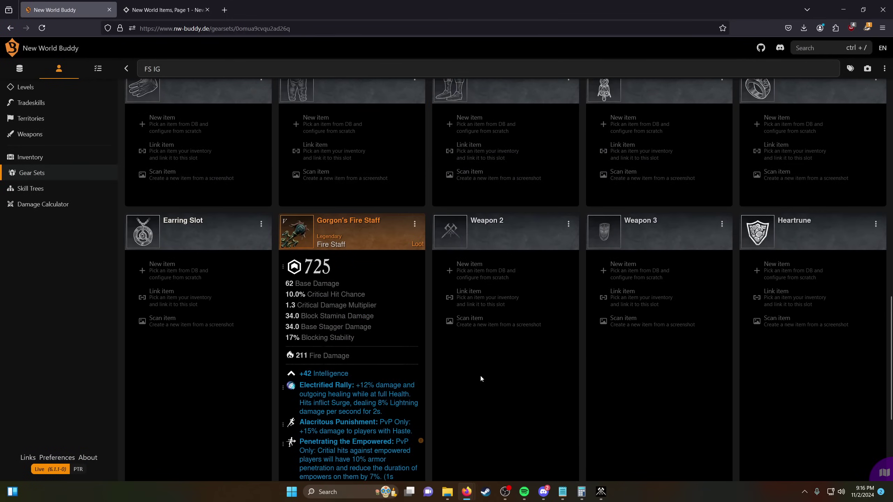
scroll(480, 375, down, 5)
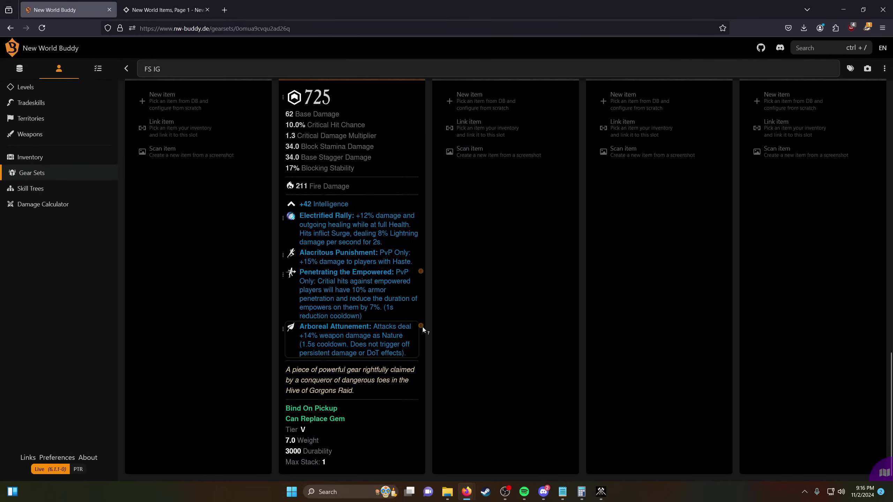
- Equip the Deep Freeze gauntlet as the second weapon, found by searching 'deep'
scroll(473, 319, up, 6)
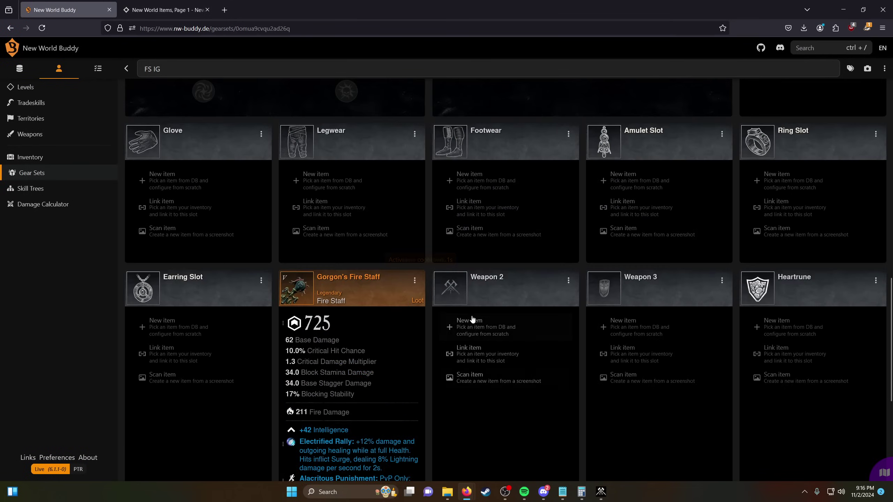
click(472, 320)
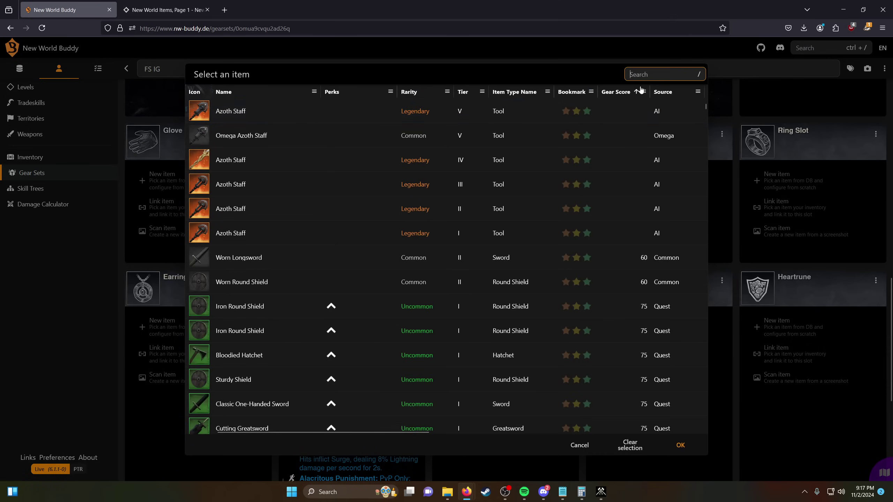
text(deep fr)
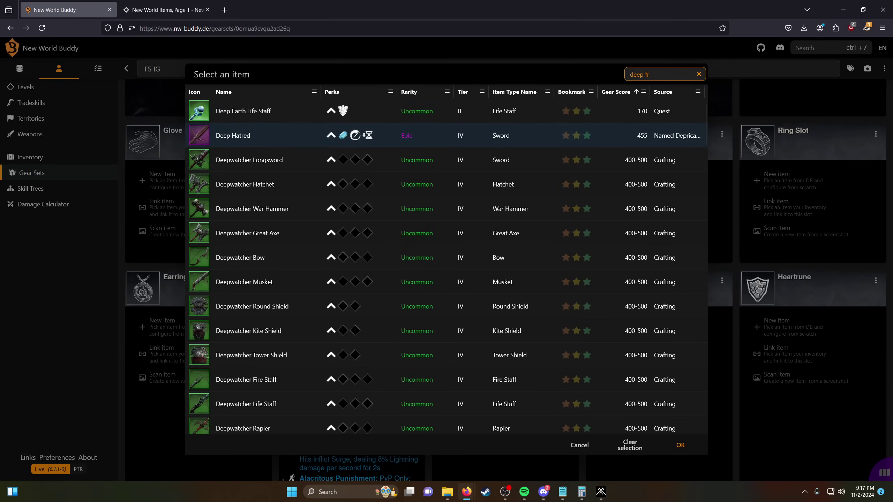
click(277, 115)
click(686, 446)
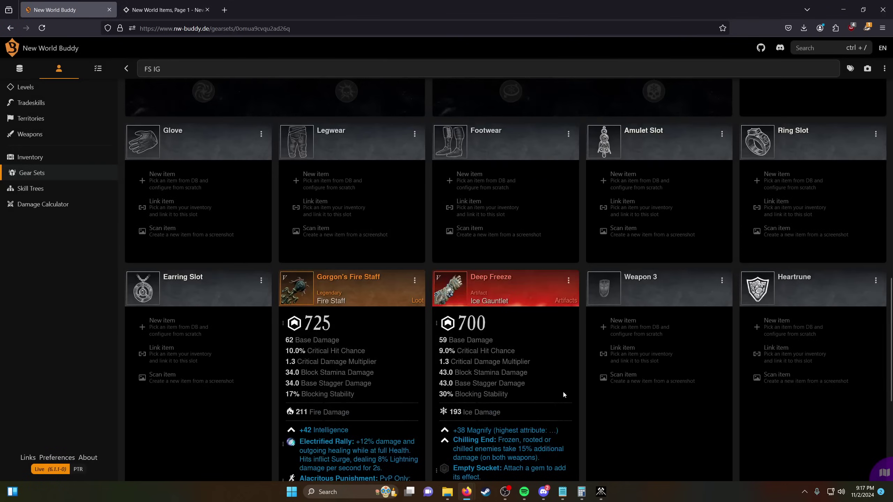
- Add the tier IV Stalwart Heartrune of Stoneform to the heartrune slot
scroll(563, 394, down, 2)
scroll(543, 385, up, 4)
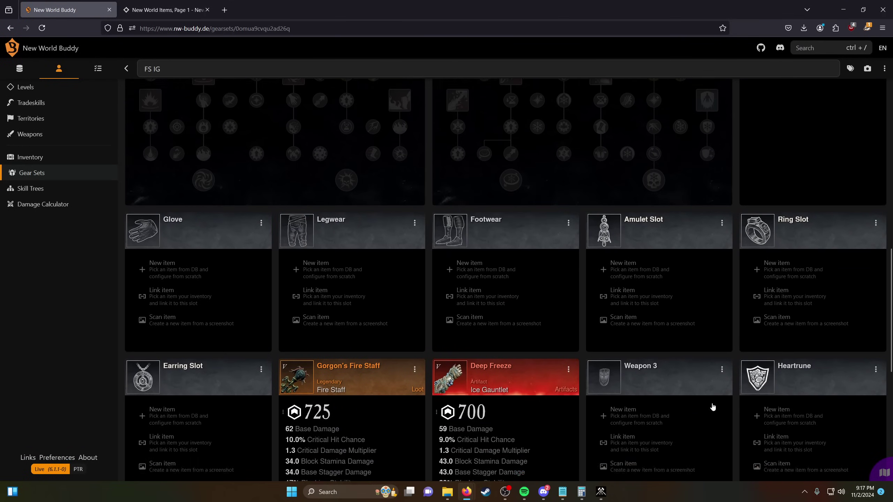
scroll(720, 407, down, 2)
click(777, 391)
text(stone)
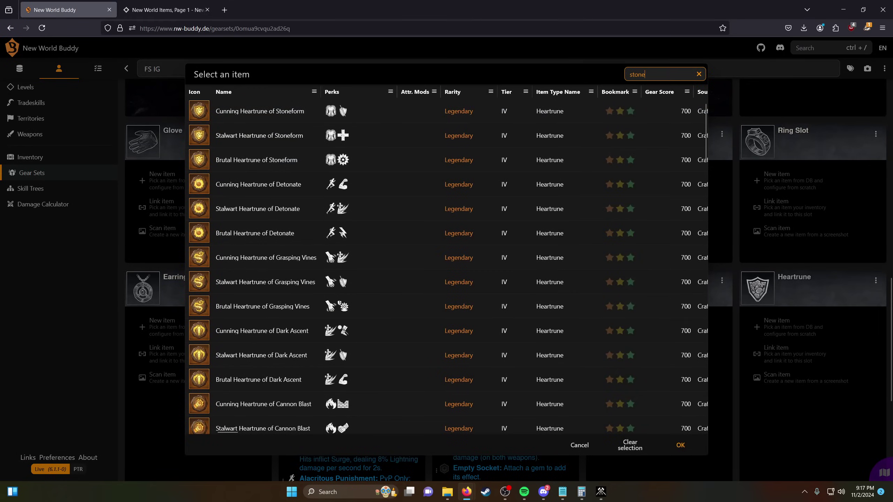
click(290, 138)
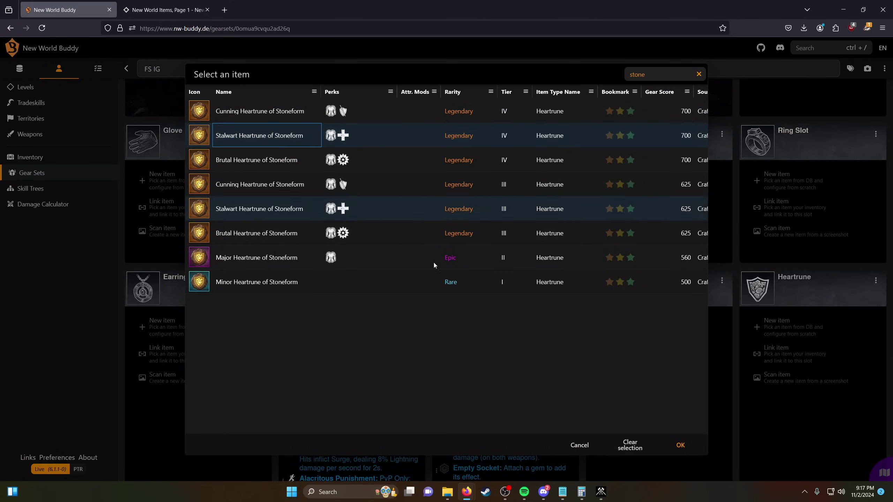
click(680, 445)
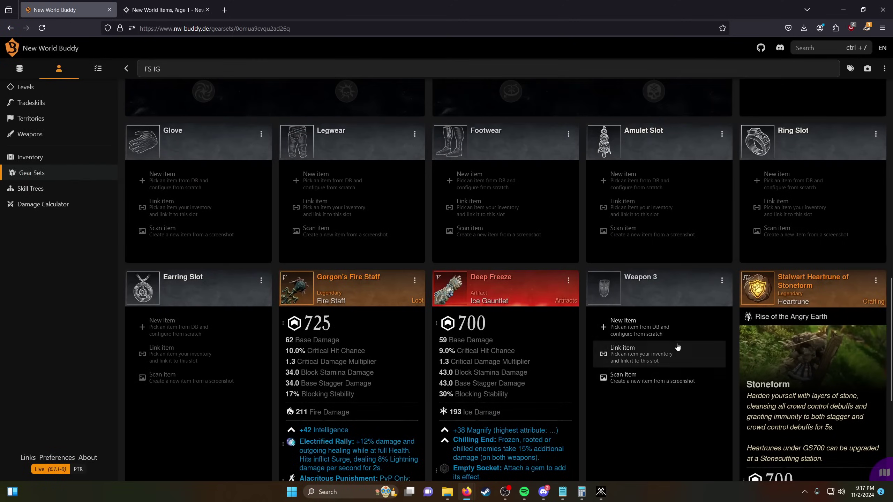
- Search 'ele' and equip the Elemental Band in the ring slot
scroll(804, 241, up, 2)
click(804, 241)
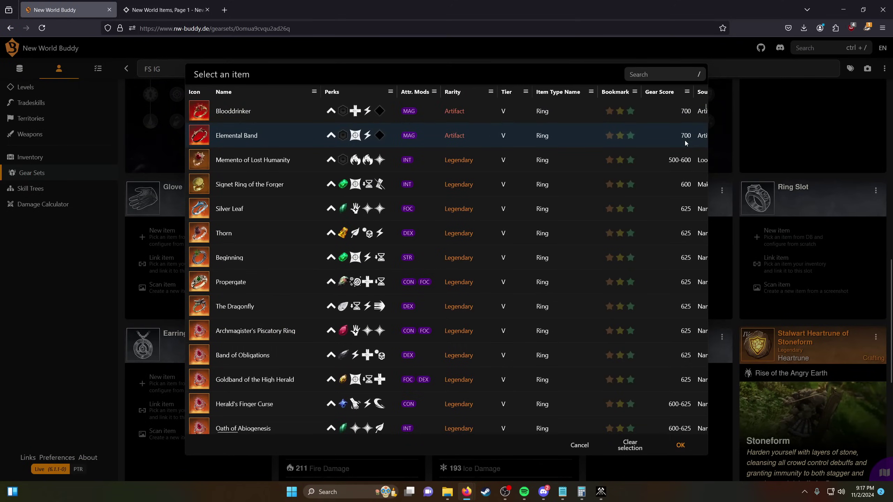
key(slash)
text(ele)
click(241, 119)
click(680, 445)
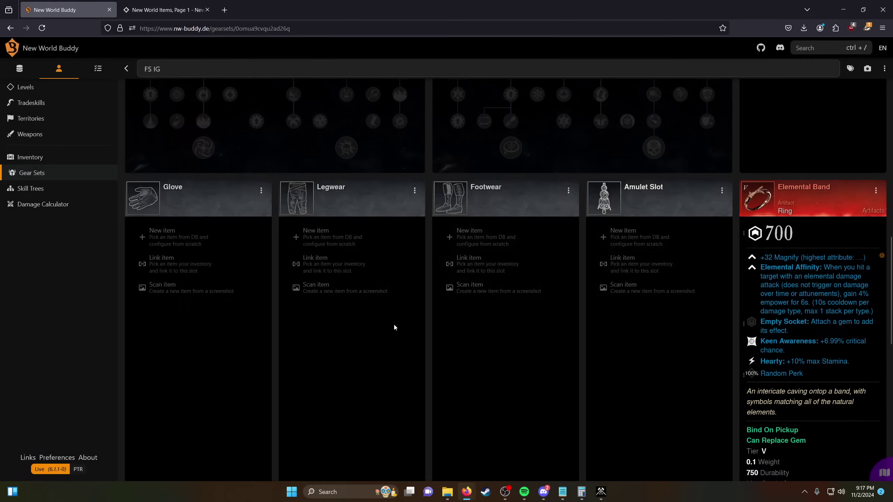
scroll(439, 339, up, 10)
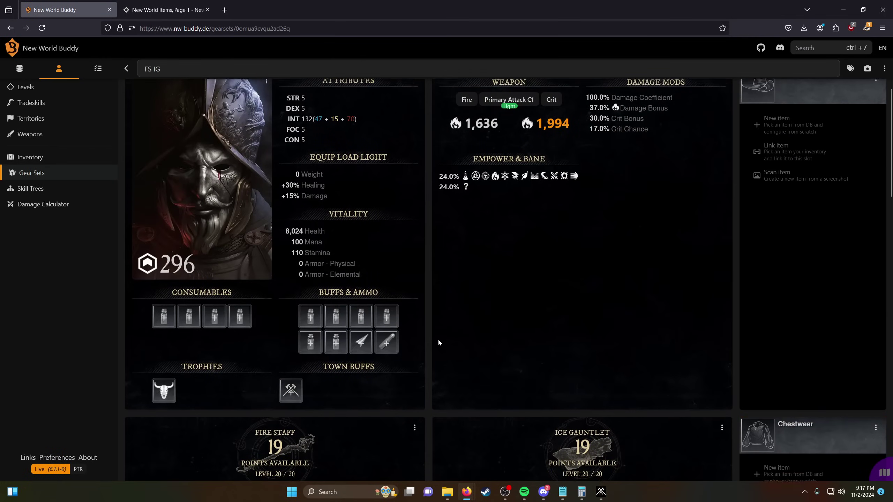
scroll(438, 338, down, 5)
scroll(809, 276, down, 8)
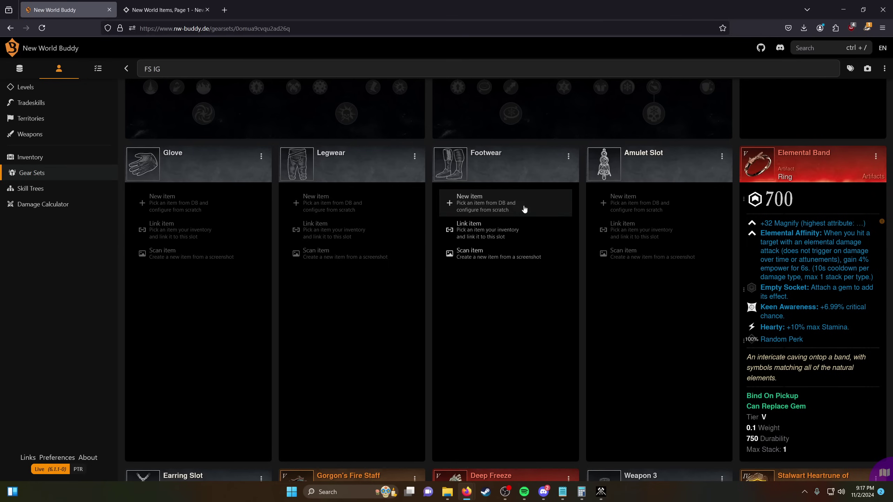
- Search 'wing' and equip the Winged Leather Shoes (700, Speedy, Refreshing, Freedom) as footwear
click(525, 209)
click(652, 77)
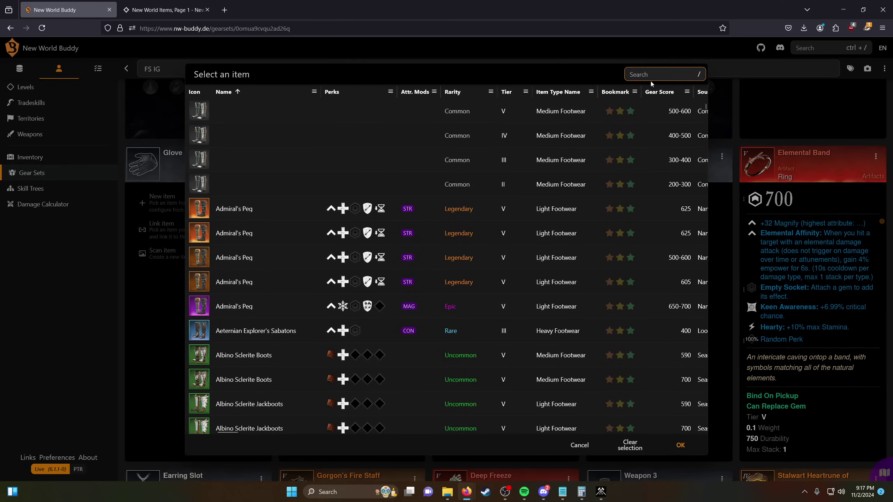
text(wing)
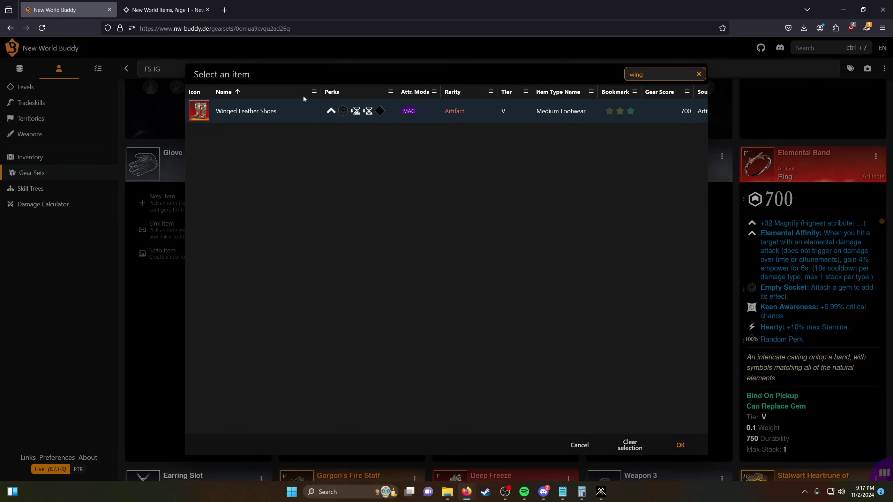
click(302, 111)
click(681, 445)
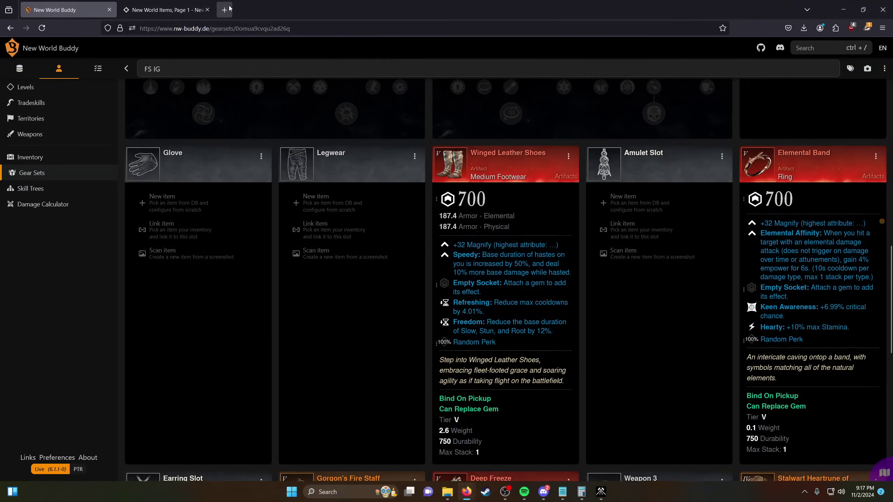
- Narrow the SetClass filter by unticking Medium
click(229, 8)
click(308, 10)
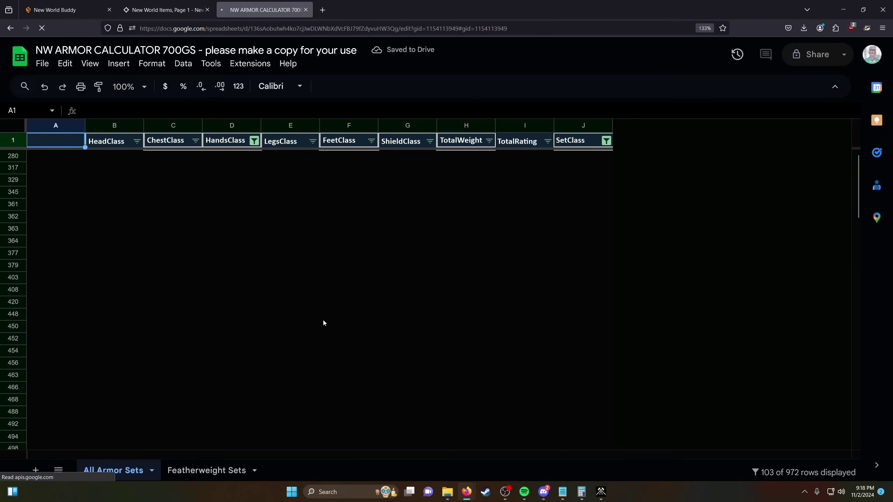
click(259, 142)
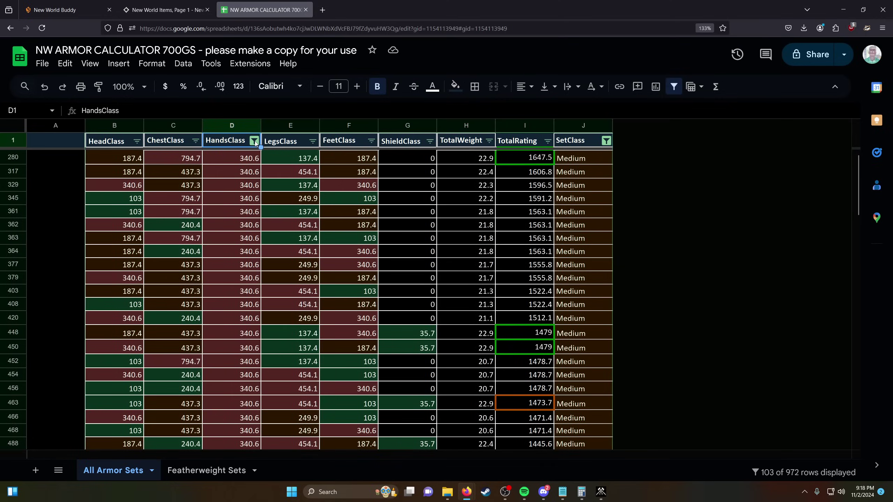
click(606, 141)
click(504, 338)
click(582, 429)
- Filter the HandsClass column to 103
click(254, 140)
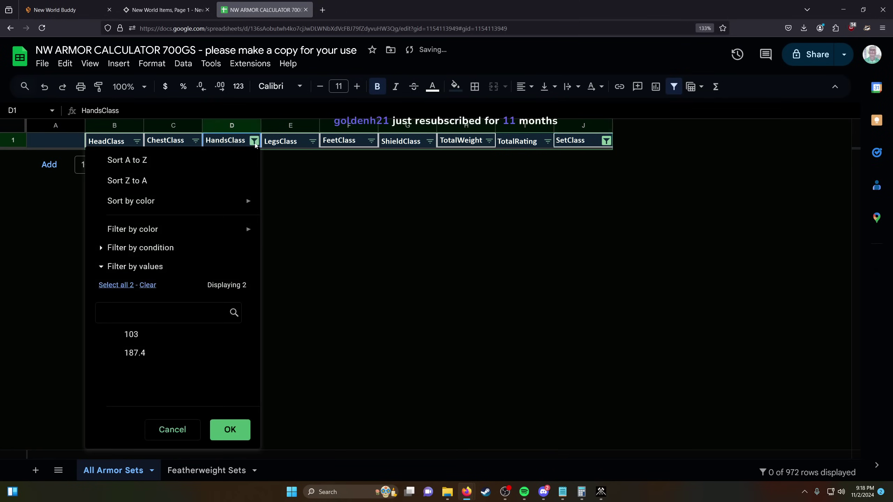
click(229, 431)
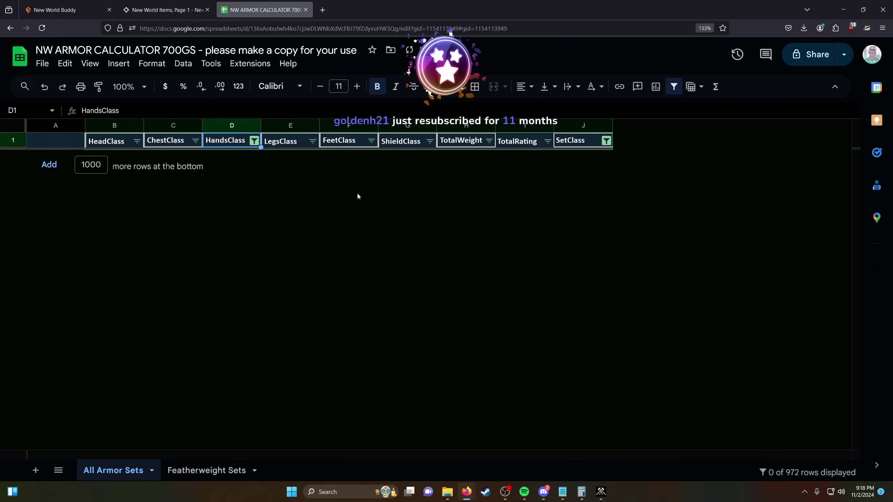
click(254, 141)
click(179, 343)
click(230, 429)
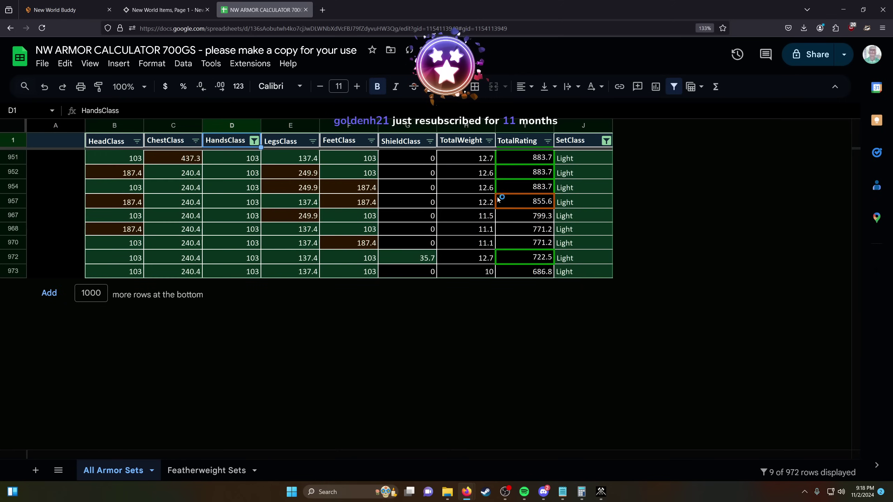
- Keep SetClass at Light only and add 187.4 to the HandsClass filter
click(606, 140)
click(579, 429)
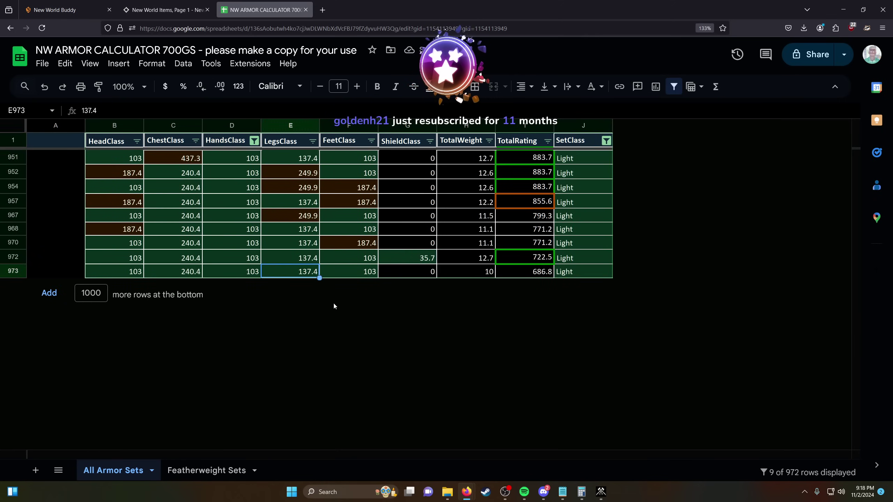
click(254, 141)
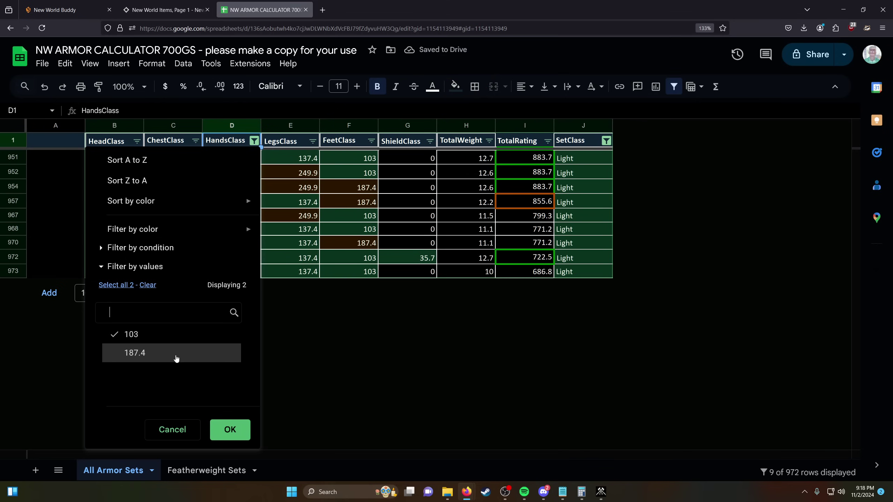
click(169, 352)
click(230, 430)
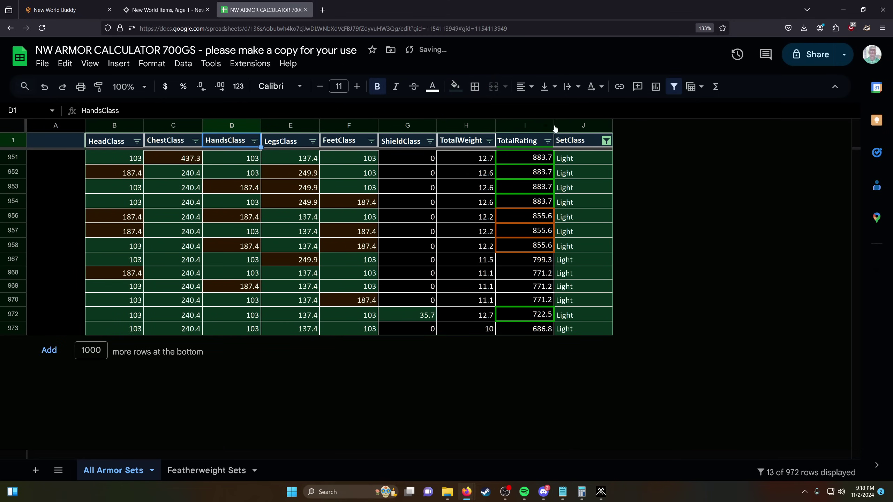
- Re-include Heavy and Medium so SetClass shows all three classes
click(607, 140)
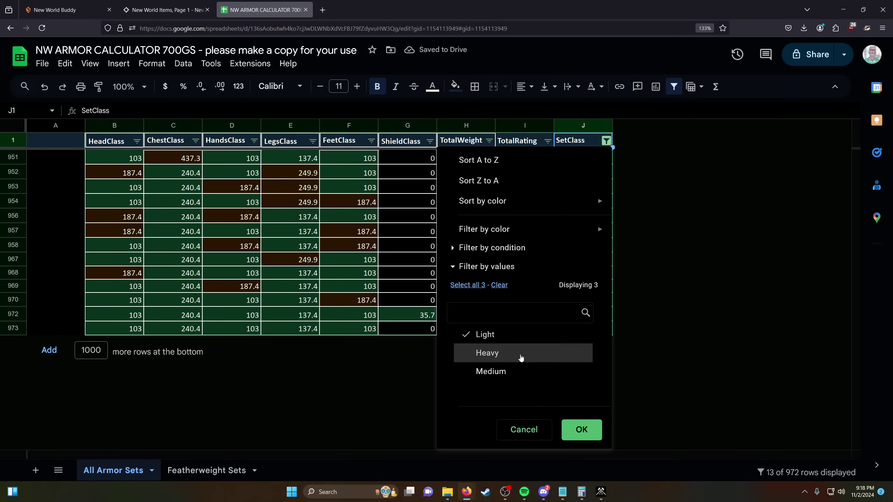
click(522, 353)
click(526, 372)
click(581, 430)
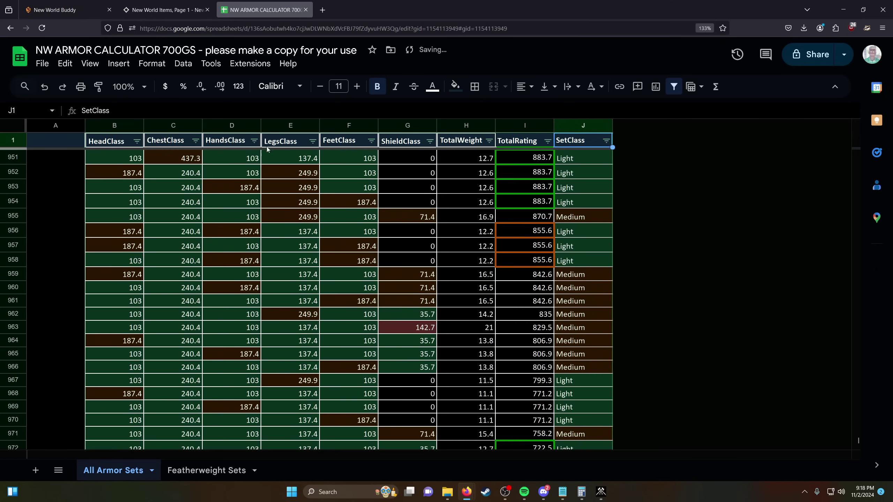
click(254, 141)
click(230, 430)
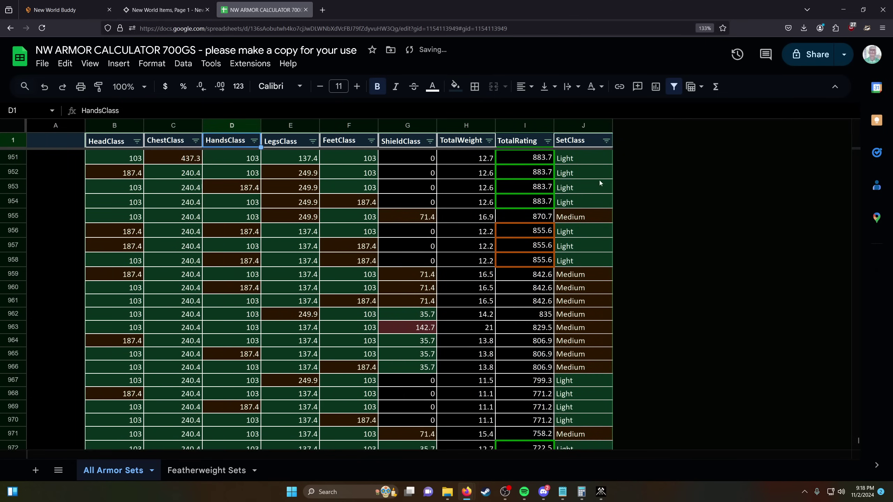
- Set the SetClass filter back to Light only, leaving 13 of 972 rows
scroll(601, 169, up, 5)
click(606, 140)
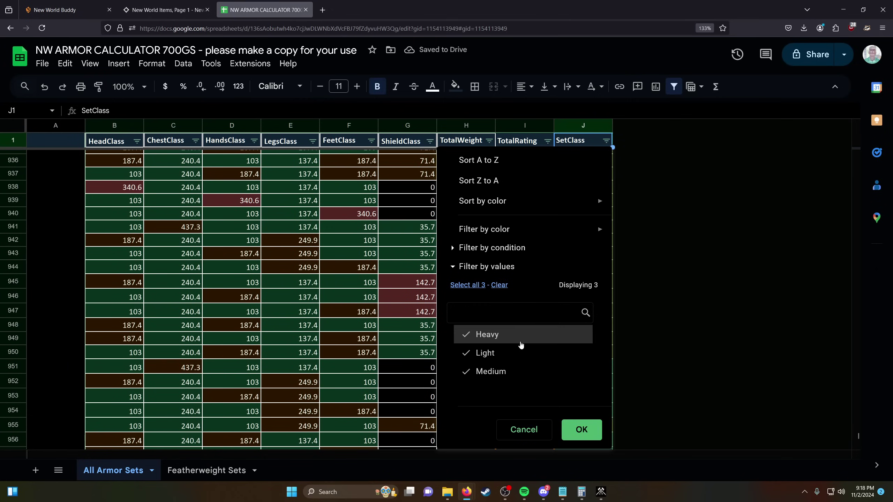
click(467, 334)
click(513, 372)
click(584, 429)
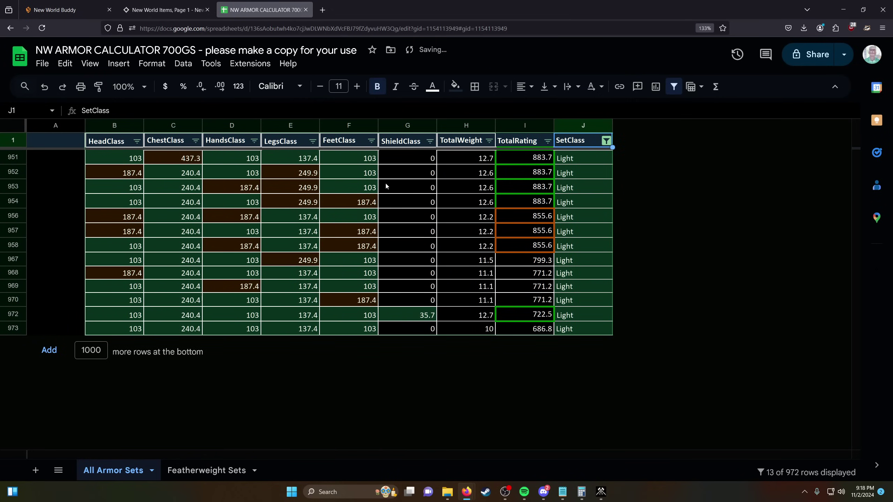
- Inspect row 954's class values, including FeetClass 187.4 and LegsClass 249.9
click(353, 203)
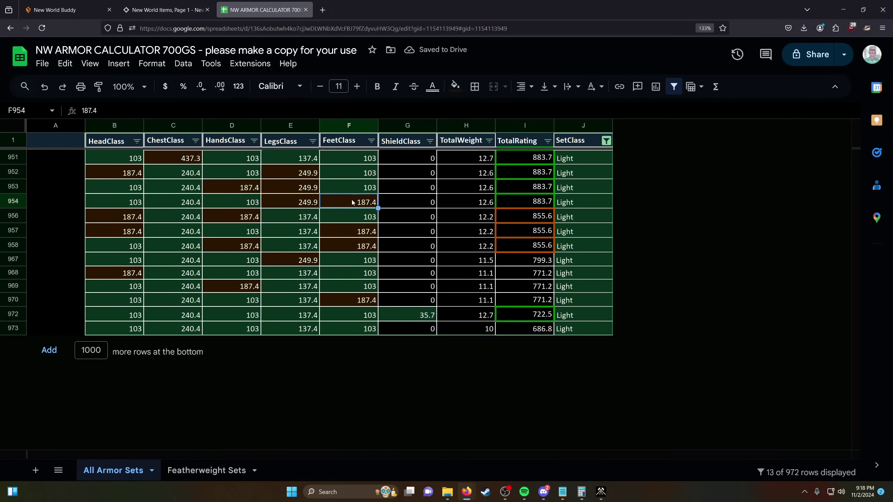
click(305, 204)
click(234, 204)
click(174, 207)
click(140, 209)
click(296, 206)
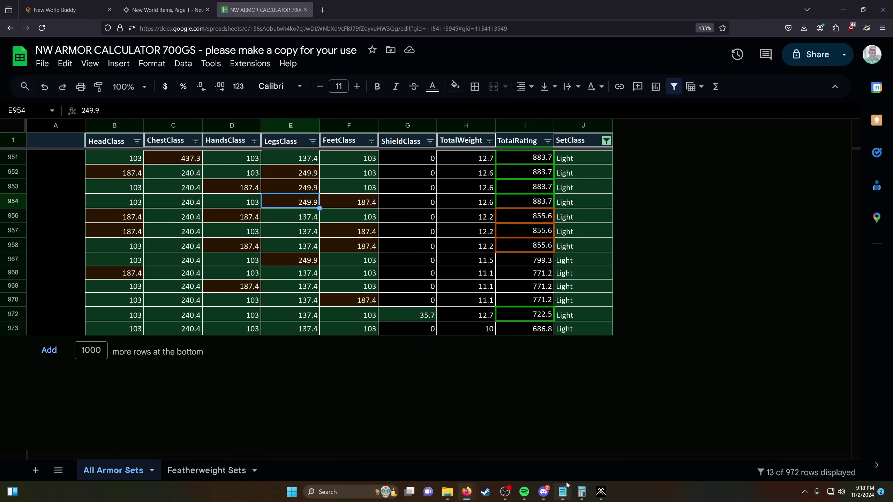
- Search 'gorg' and equip the medium Gorgon's Pants as legwear
click(165, 10)
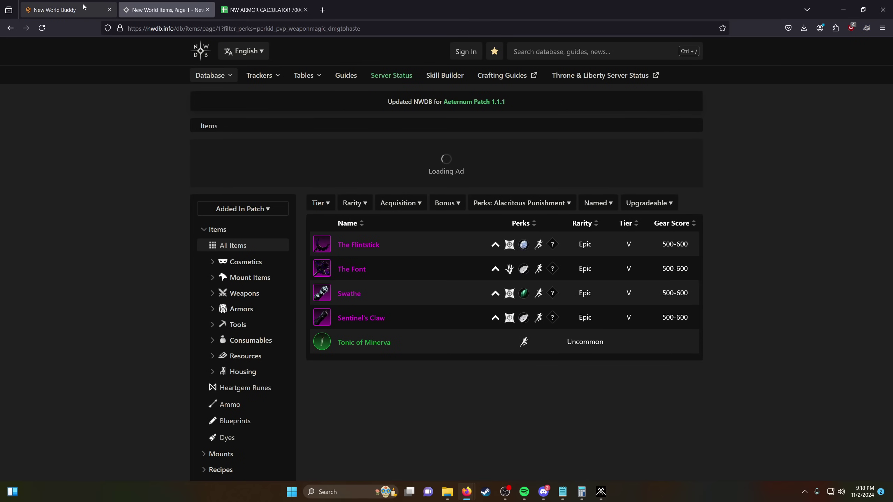
click(84, 7)
scroll(508, 329, down, 2)
scroll(371, 278, up, 4)
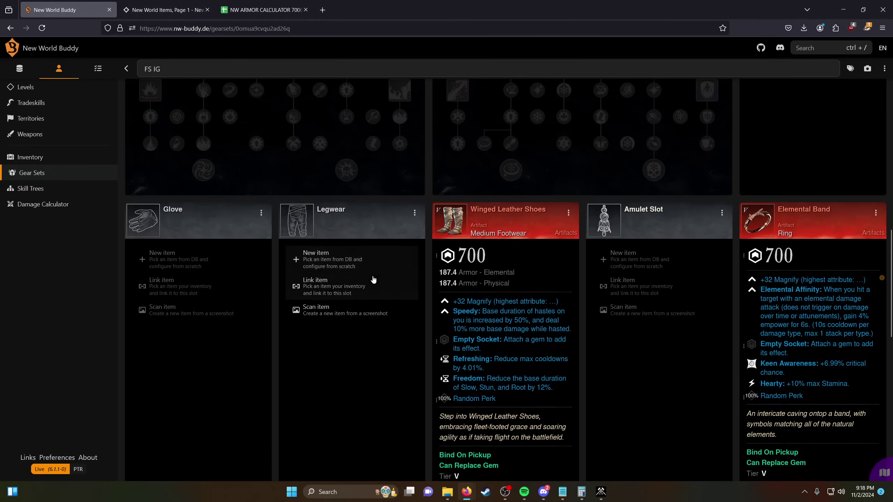
click(316, 254)
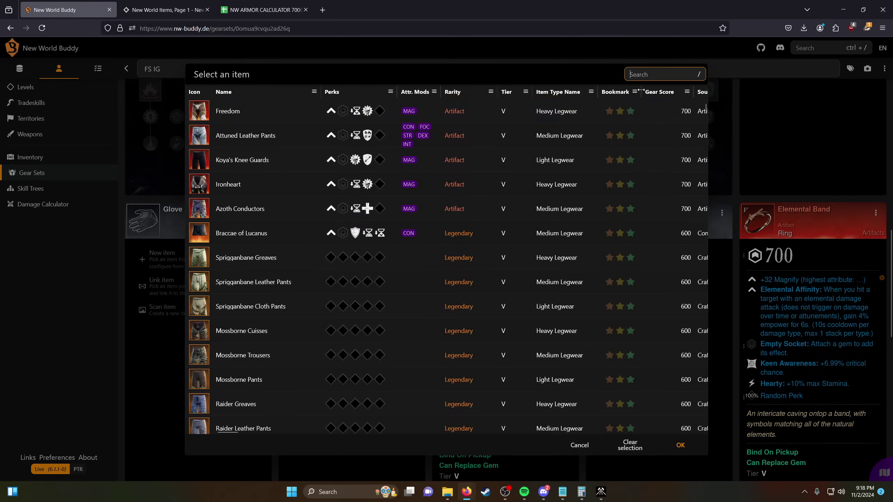
text(gorgo)
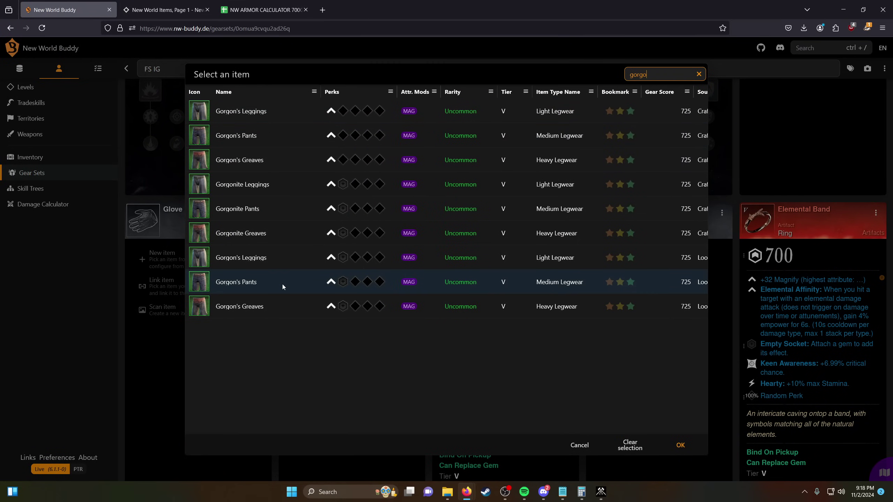
click(283, 287)
click(680, 446)
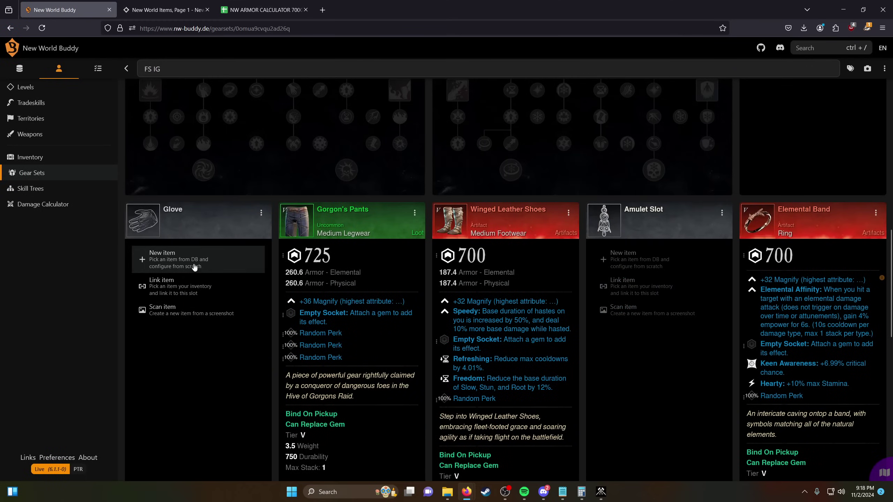
- Equip Gorgon's Gloves in the glove slot
click(197, 267)
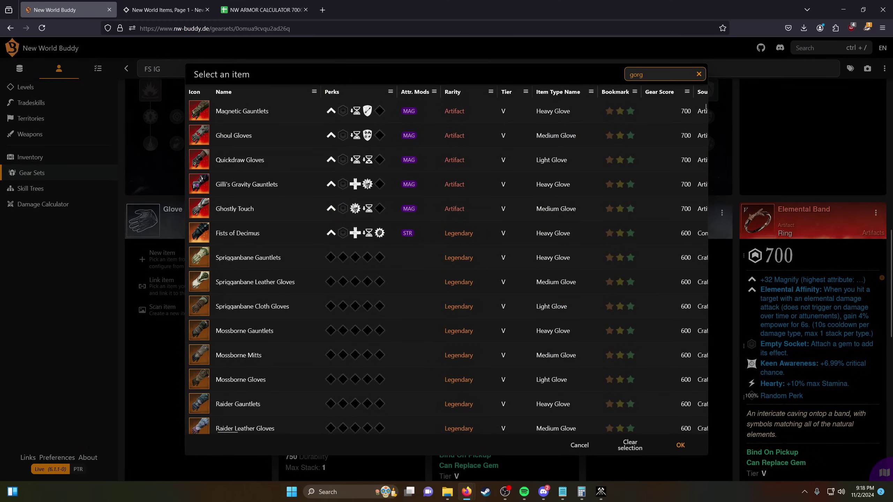
click(281, 281)
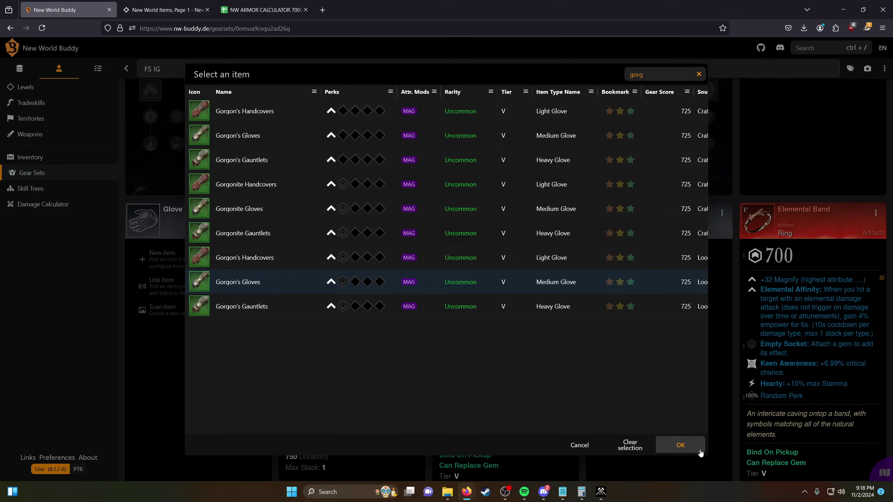
click(681, 446)
- Equip Gorgon's Cuirass as chestwear, then replace it with Gorgon's Shirt
scroll(732, 376, up, 2)
click(792, 266)
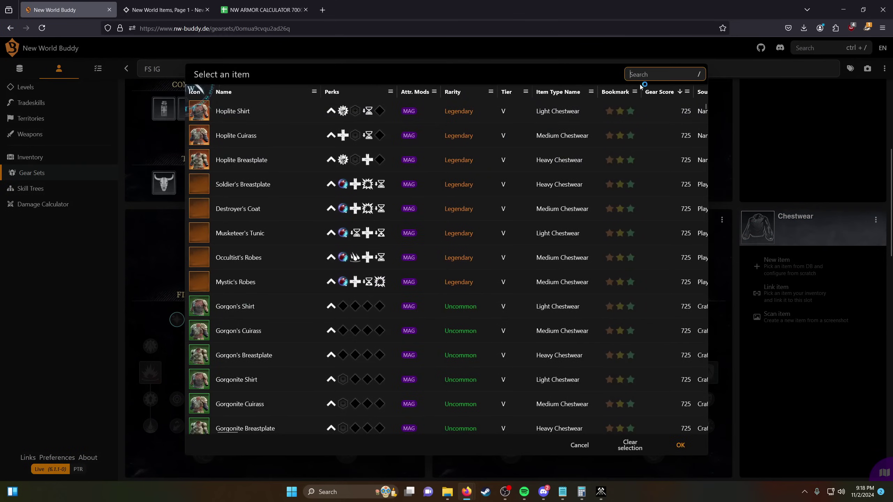
text(gorg)
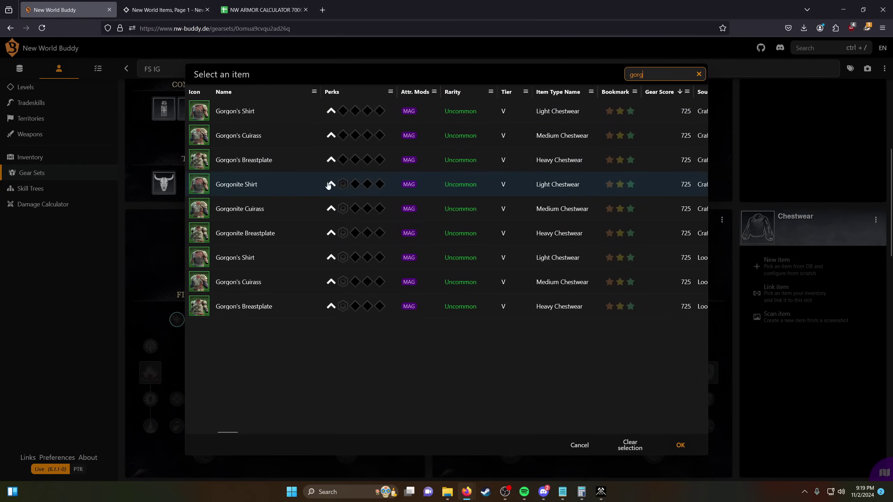
shift+click(265, 281)
click(678, 446)
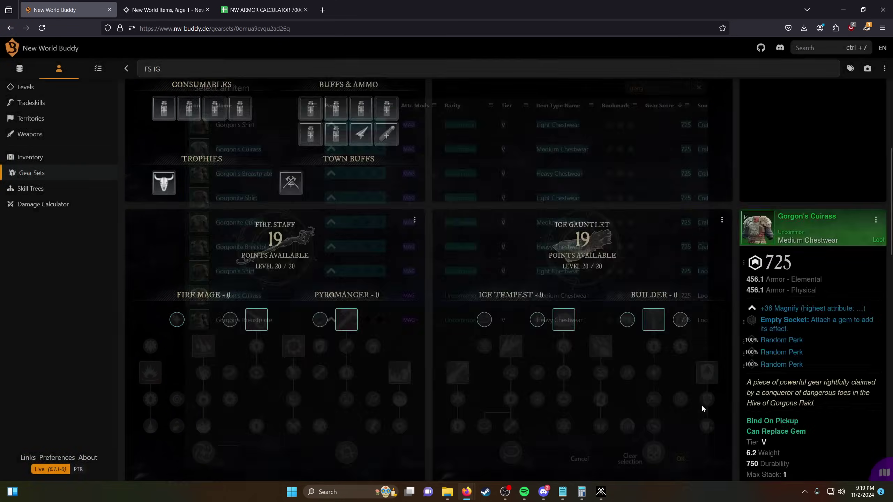
click(876, 220)
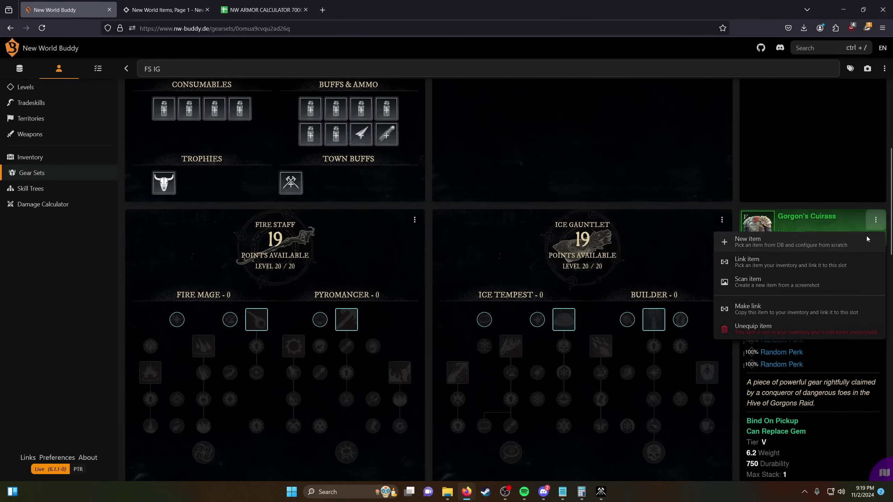
click(809, 329)
click(788, 263)
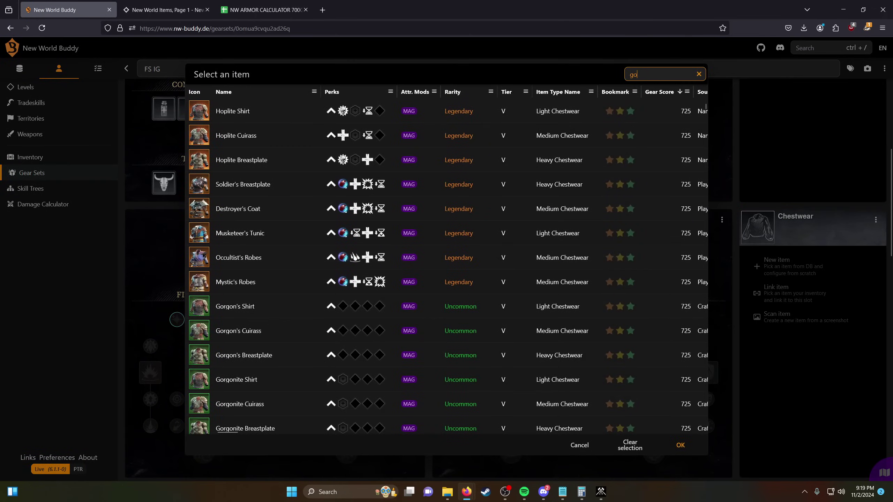
click(279, 198)
click(677, 457)
- Remove Gorgon's Gloves and select Gorgon's Handcovers as the replacement
scroll(562, 371, down, 6)
scroll(618, 370, up, 2)
click(261, 222)
click(317, 349)
click(228, 270)
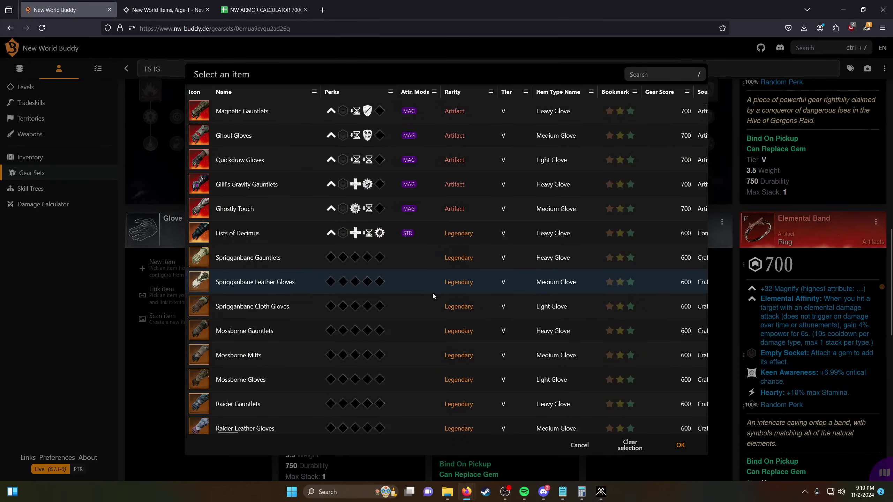
text(gorgon's)
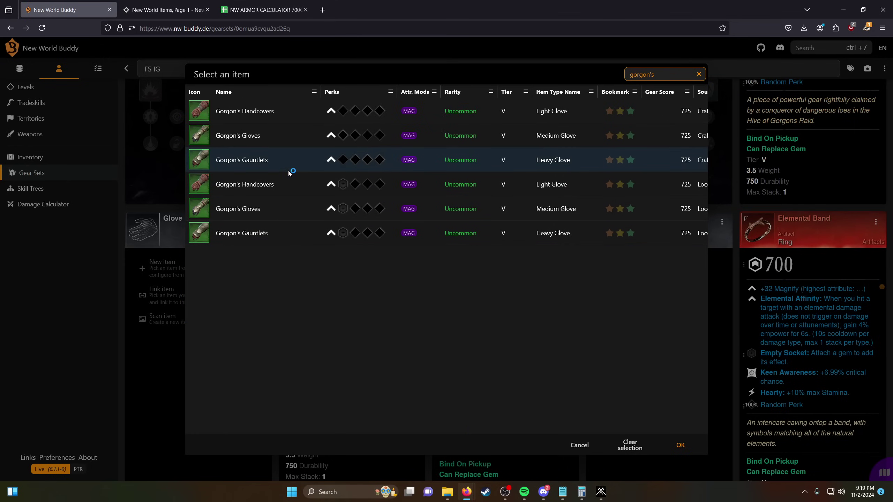
click(292, 183)
- Confirm Gorgon's Handcovers and equip Gorgon's Tusks as headwear
click(674, 445)
scroll(695, 400, up, 8)
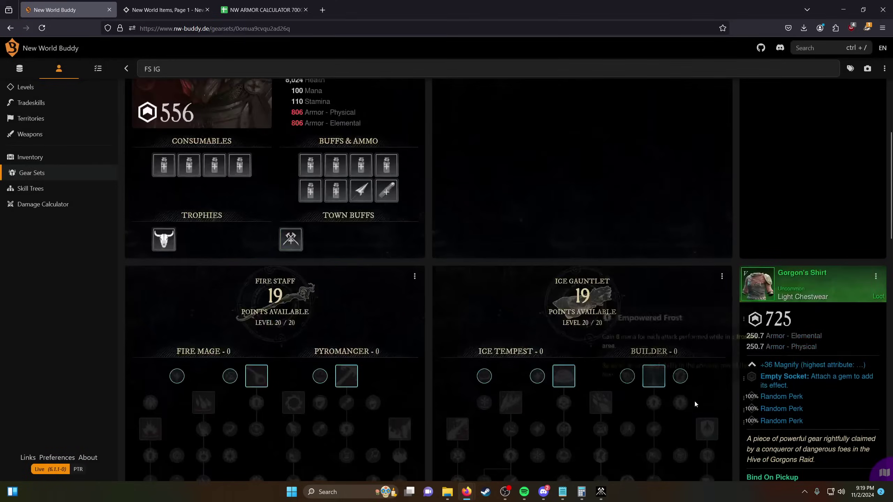
click(803, 152)
click(803, 153)
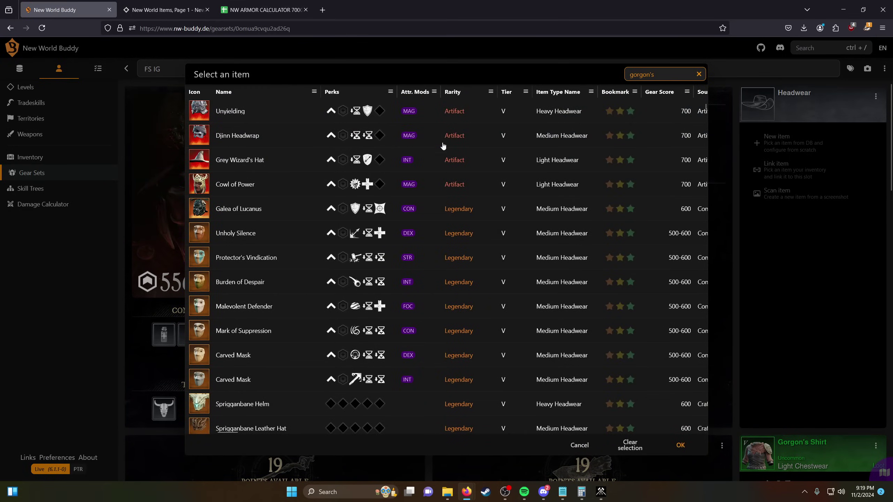
click(261, 187)
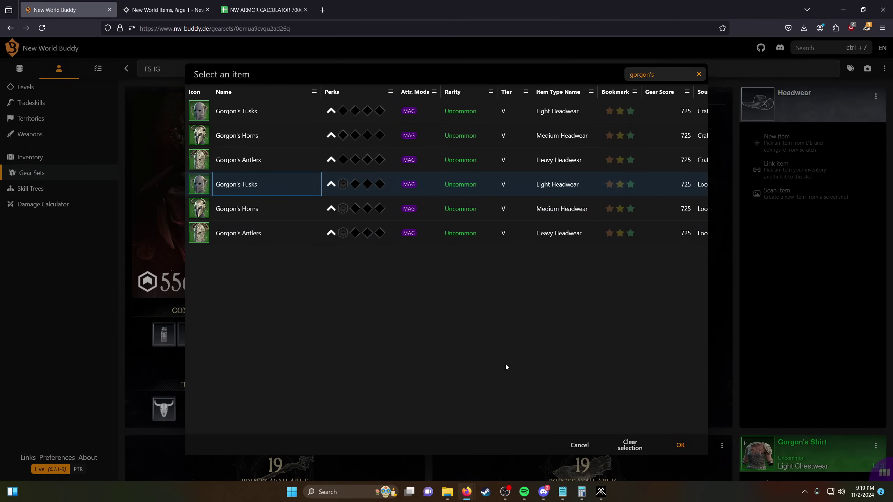
click(670, 446)
- Equip Gorgon's Amulet in the amulet slot
scroll(640, 351, down, 10)
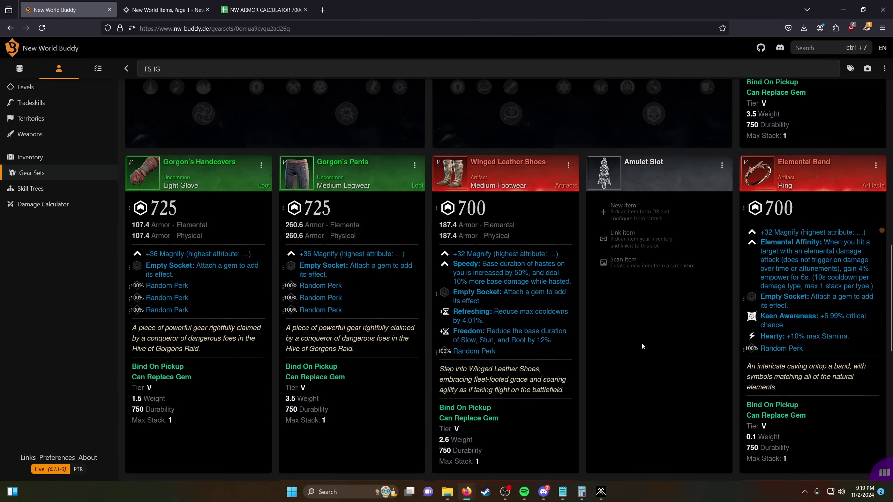
scroll(642, 343, down, 2)
click(629, 154)
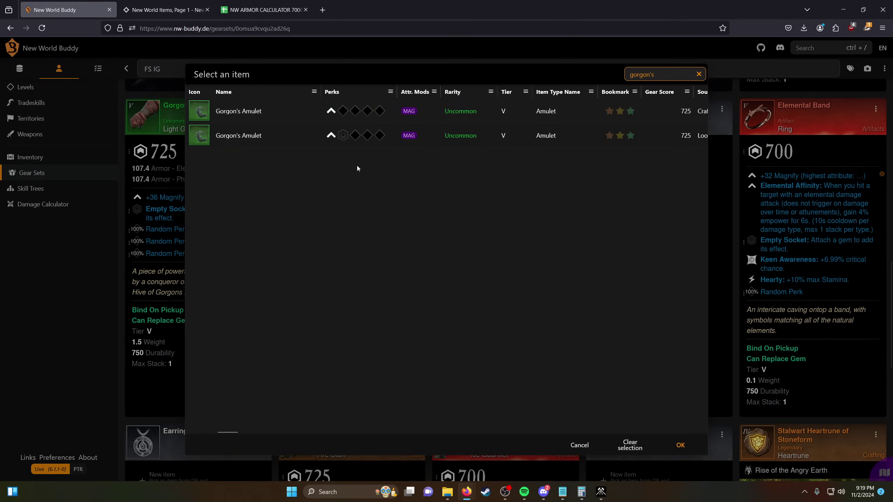
click(263, 139)
click(680, 445)
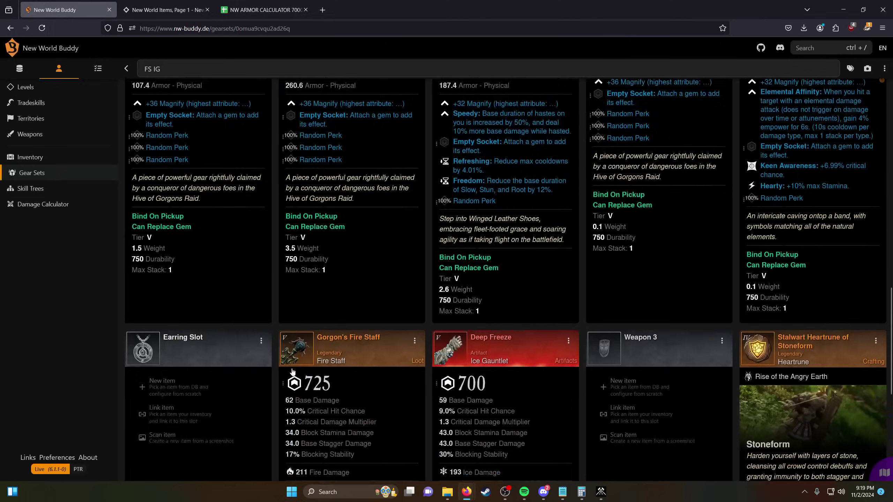
- Equip the gear score 725 Gorgon's Earring in the earring slot
scroll(423, 229, down, 3)
key(Return)
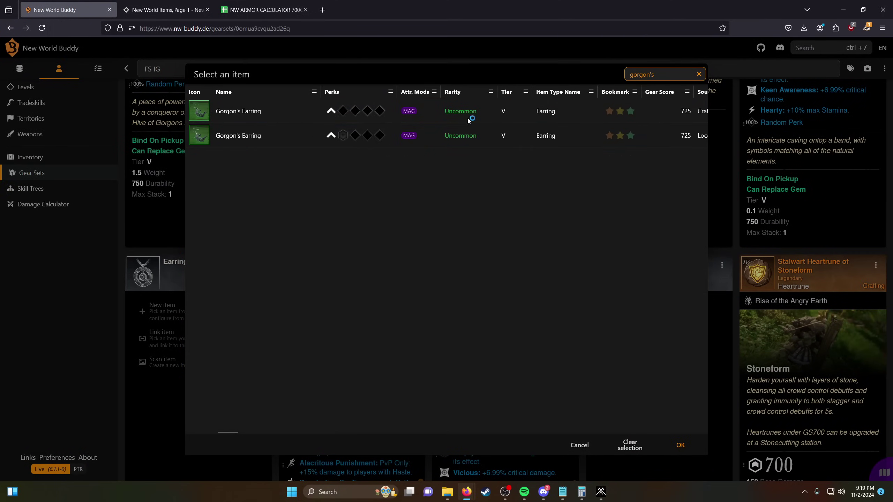
click(310, 137)
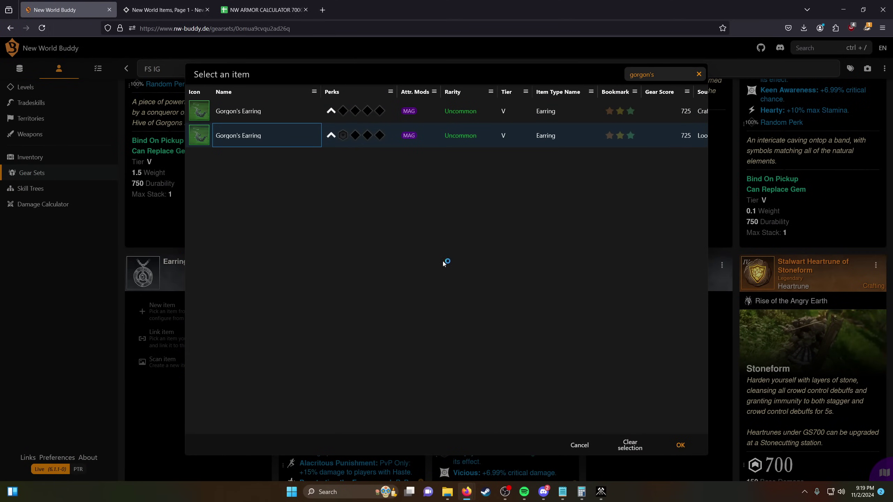
click(681, 445)
scroll(607, 370, down, 2)
- Replace a random perk on Deep Freeze with Pylon Burst
scroll(584, 341, down, 2)
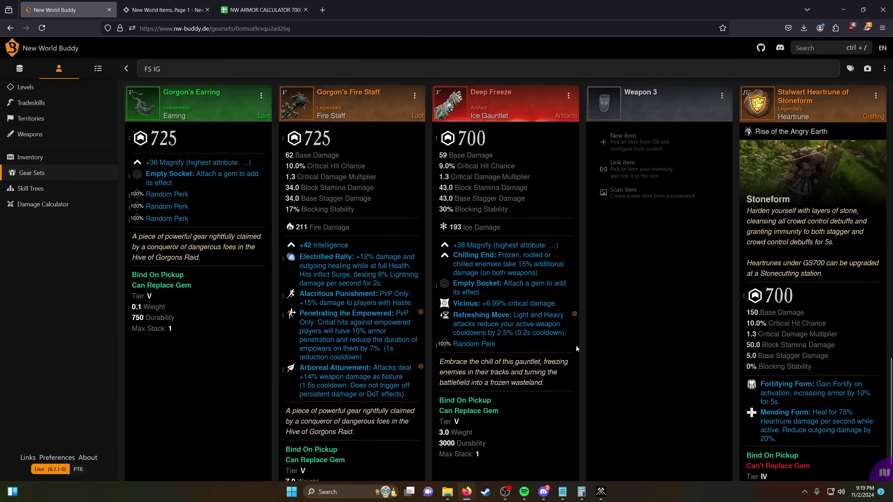
click(514, 343)
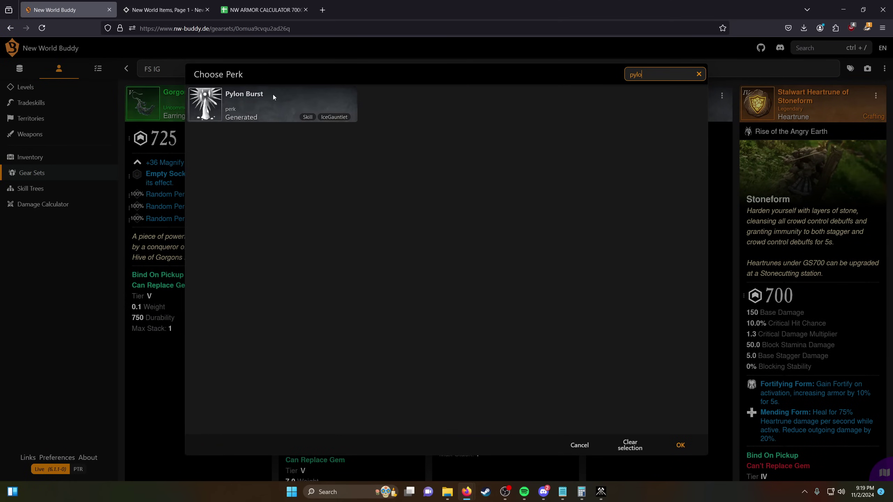
click(274, 97)
click(680, 446)
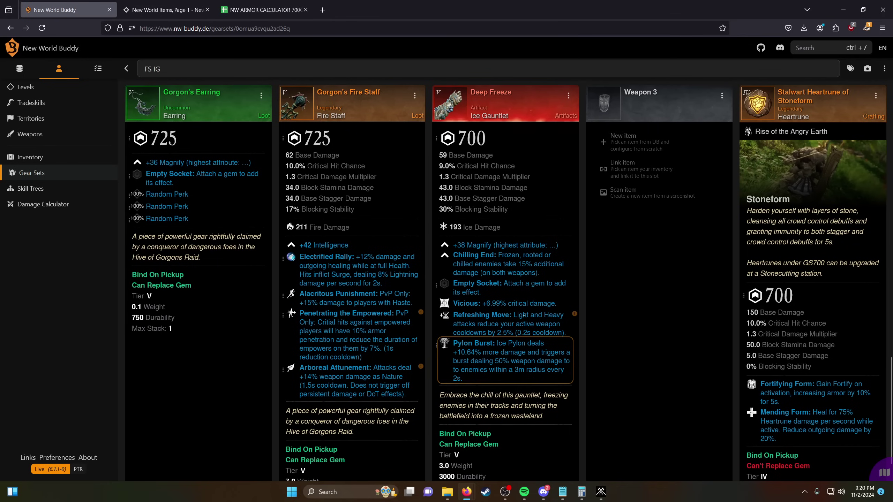
- Socket an Abyssal Rally gem in Deep Freeze's empty socket
click(510, 291)
key(Escape)
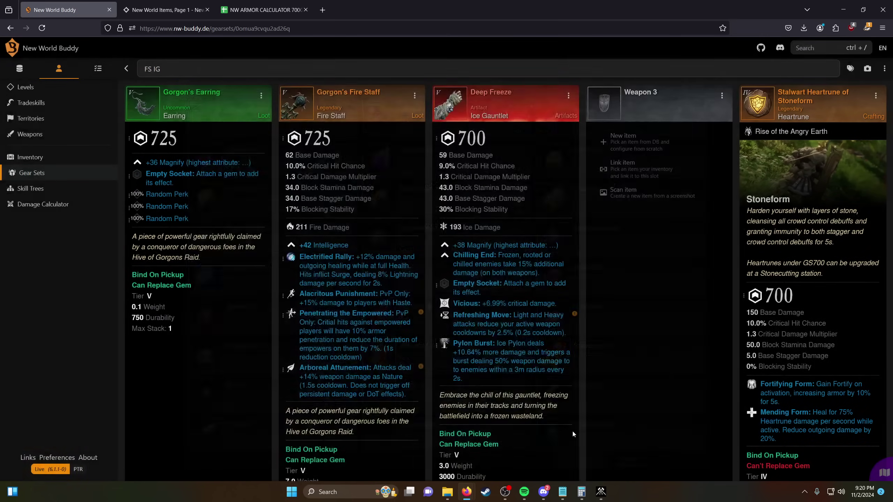
click(504, 288)
scroll(528, 309, down, 15)
scroll(537, 320, down, 12)
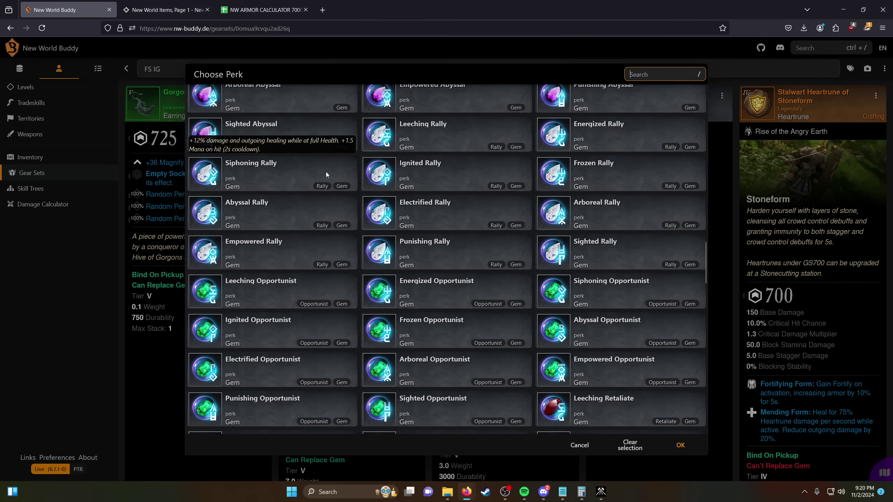
click(320, 202)
click(681, 445)
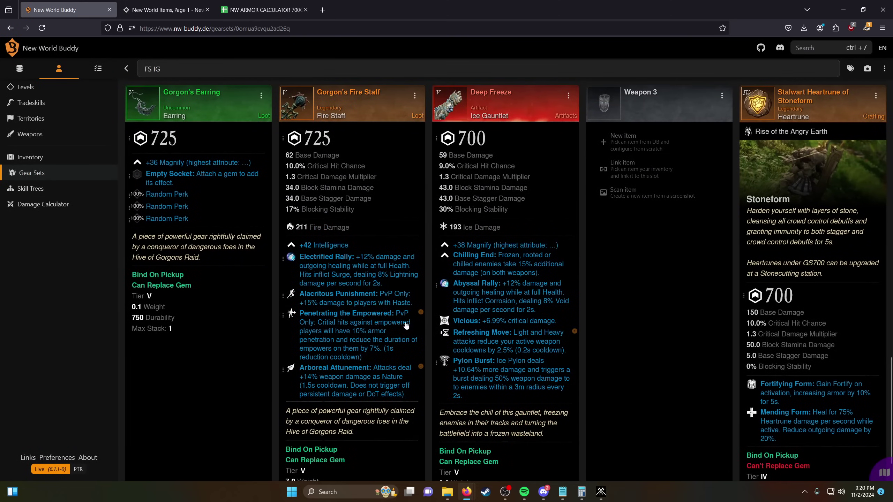
- Swap the Fire Staff's Arboreal Attunement perk for Abyssal Attunement
click(370, 383)
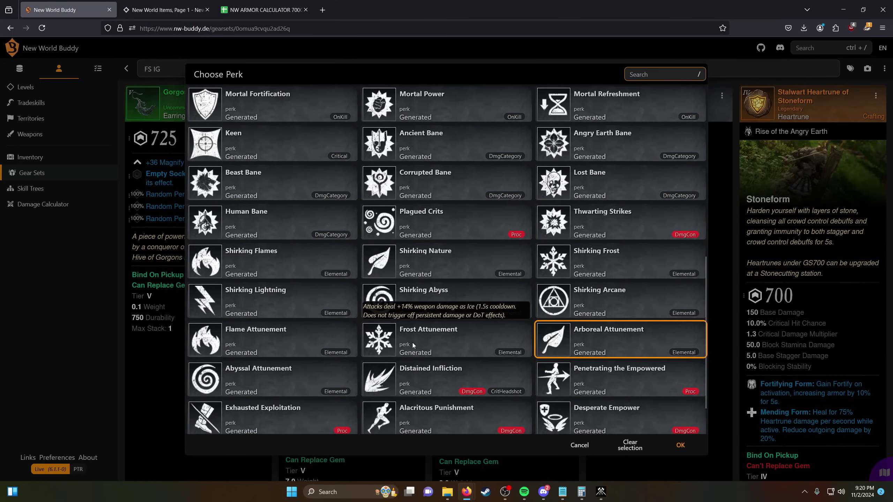
click(287, 379)
click(681, 445)
- Replace Deep Freeze's Abyssal Rally gem with Empowered Rally
click(494, 299)
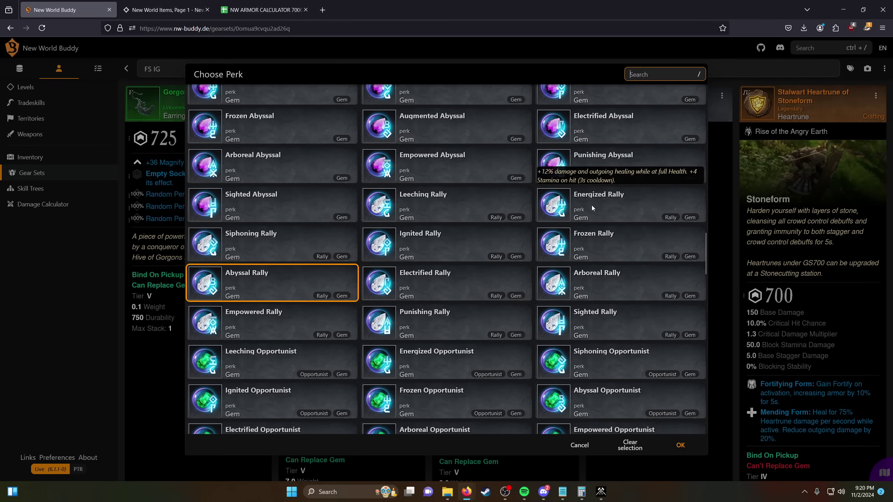
click(330, 325)
click(680, 445)
scroll(382, 333, up, 10)
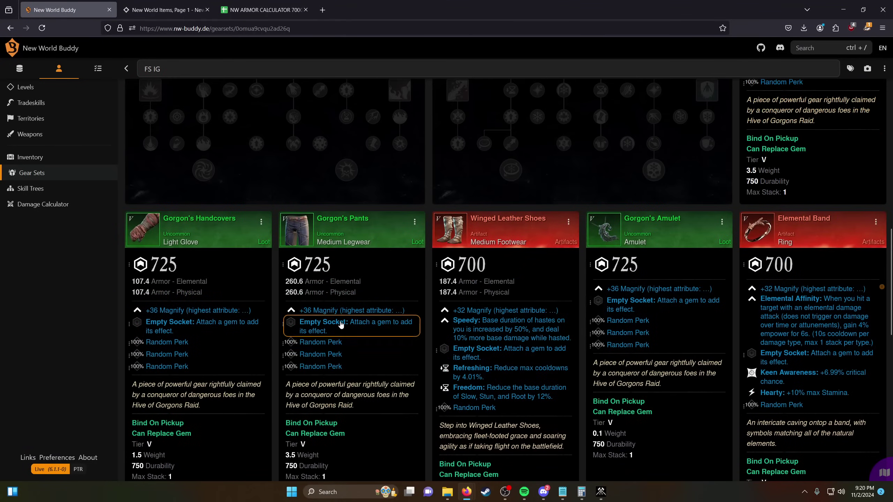
- Give Gorgon's Shirt the Thorny Reflection perk
scroll(267, 332, up, 5)
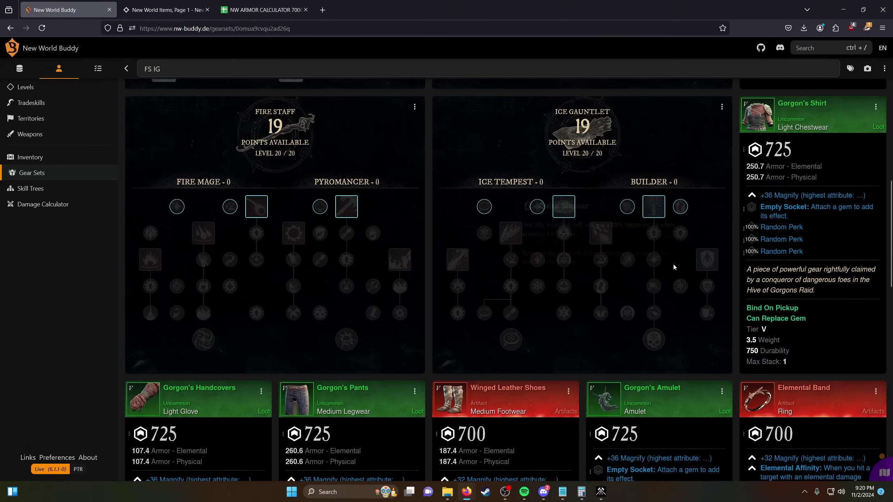
click(799, 229)
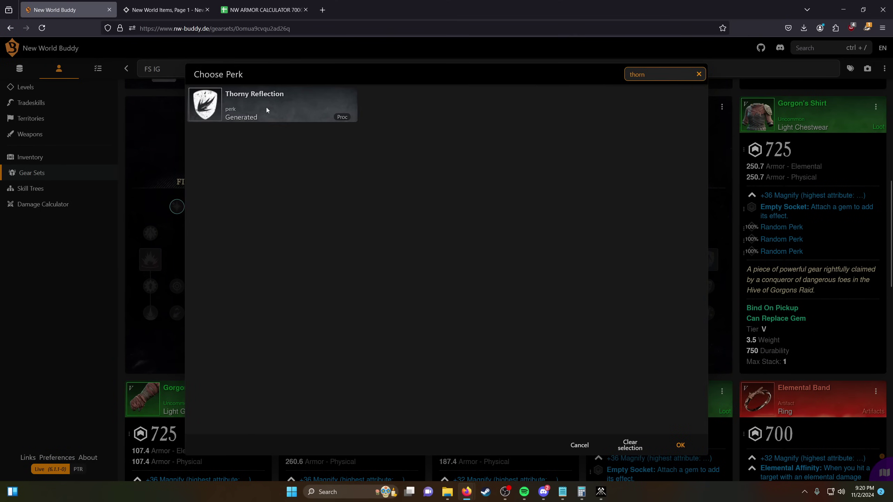
click(267, 110)
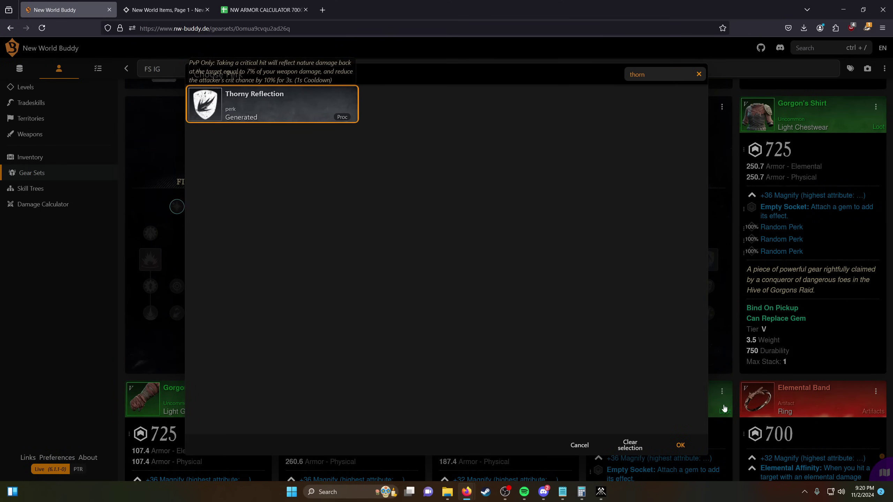
click(680, 445)
- Add Elemental Aversion to both Gorgon's Tusks and Gorgon's Shirt
scroll(760, 362, up, 7)
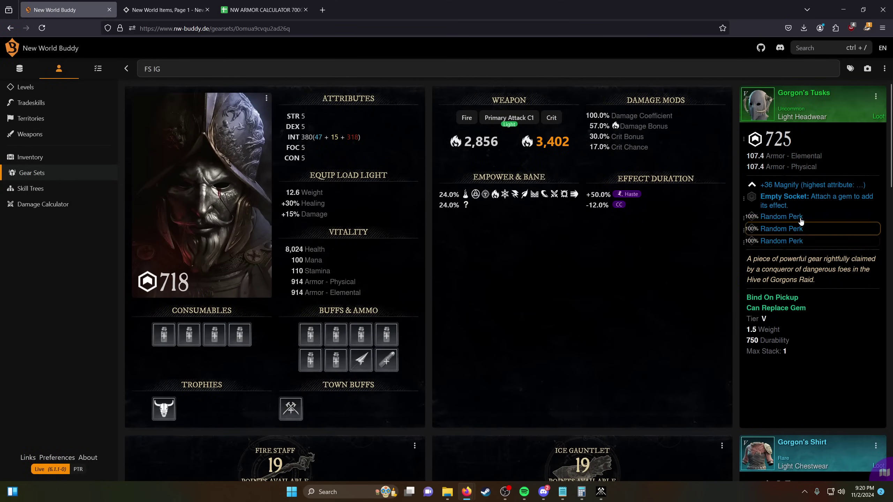
click(801, 217)
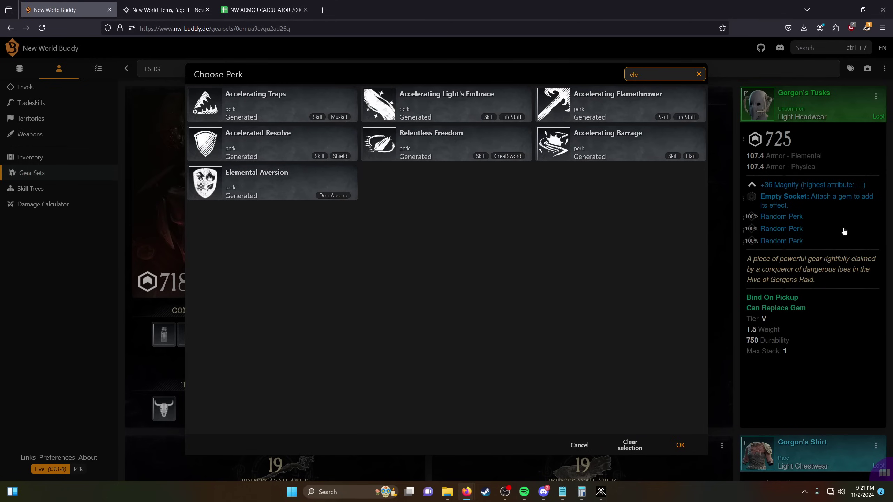
click(325, 179)
click(680, 445)
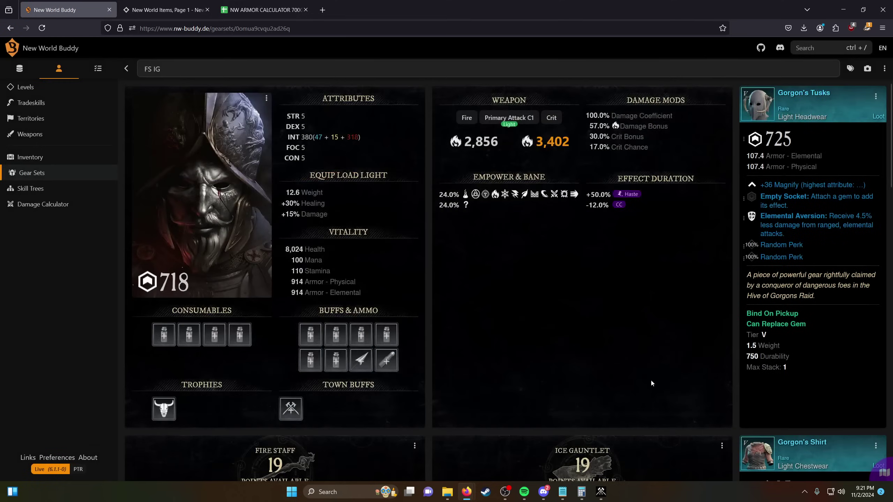
scroll(711, 361, down, 5)
click(789, 394)
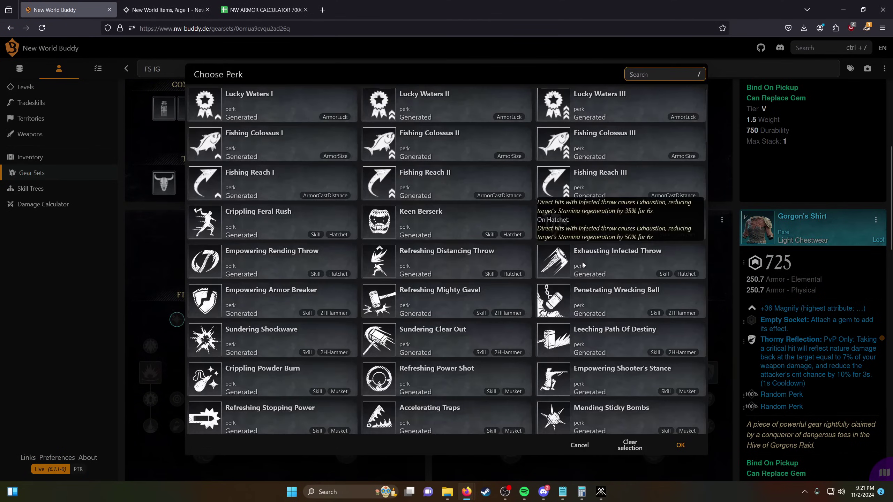
click(316, 181)
click(680, 445)
- Replace the Tusks' Elemental Aversion with Enchanted Ward, found by searching 'ench'
scroll(773, 247, up, 5)
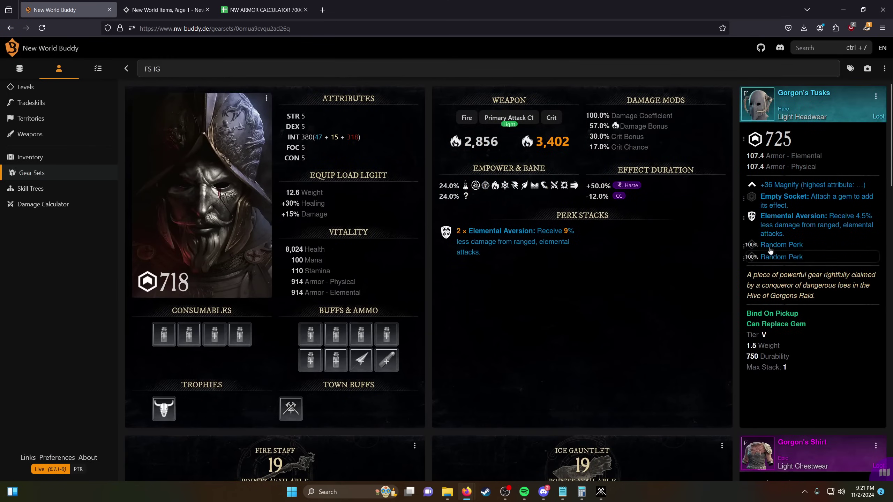
scroll(780, 233, down, 5)
scroll(778, 260, up, 5)
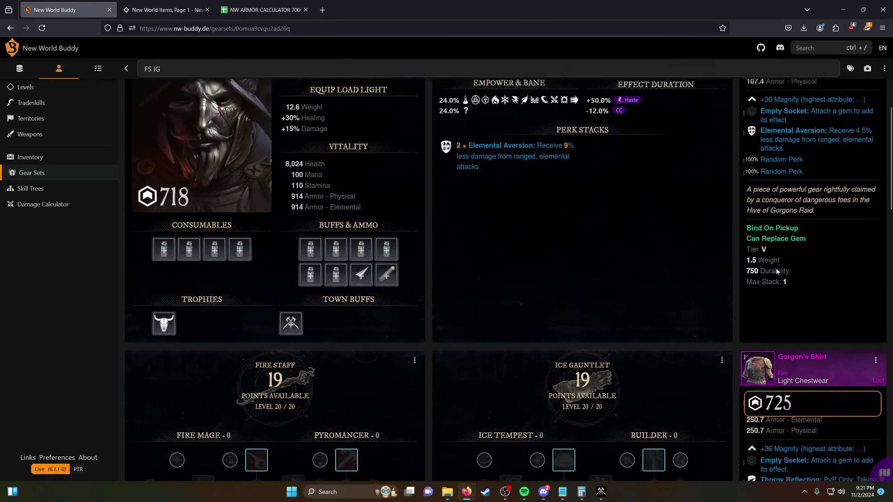
click(775, 227)
text(ench)
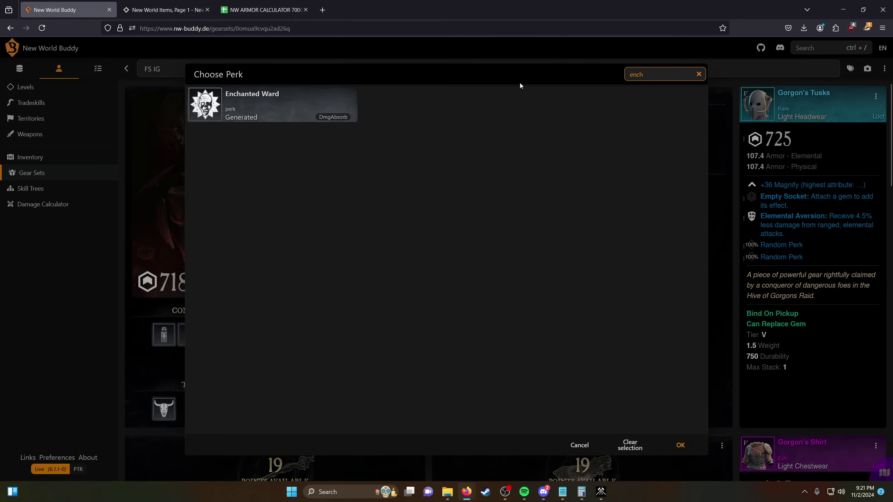
click(273, 106)
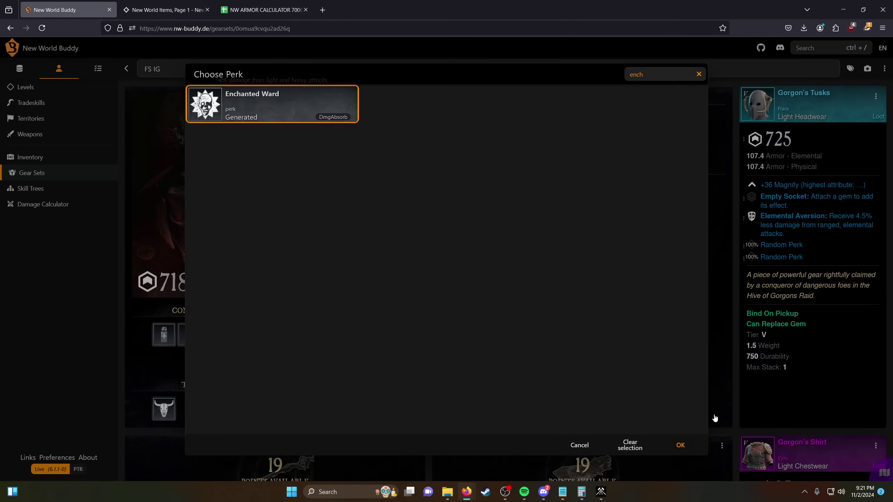
click(682, 445)
- Pick Enchanted Ward via an 'ench' search to replace the Shirt's Elemental Aversion
scroll(695, 431, down, 5)
click(793, 395)
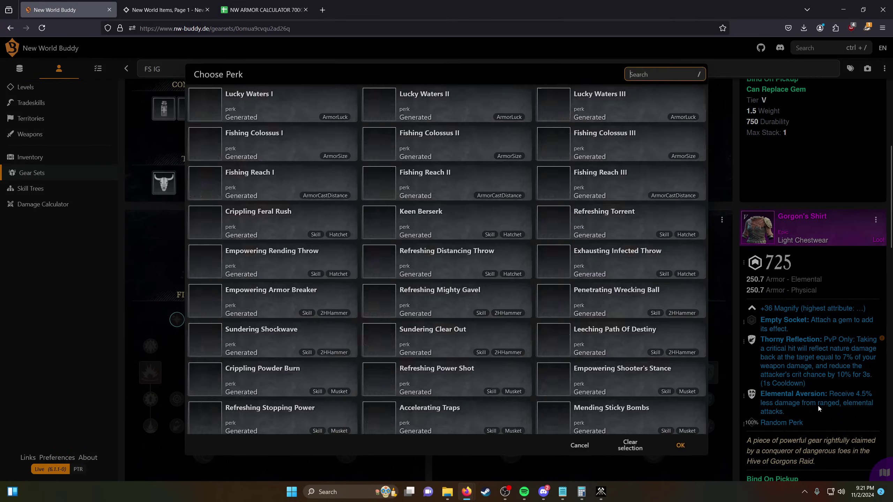
text(ench)
click(254, 106)
- Confirm Enchanted Ward on Gorgon's Shirt and add it to Gorgon's Handcovers
click(681, 446)
scroll(469, 358, down, 7)
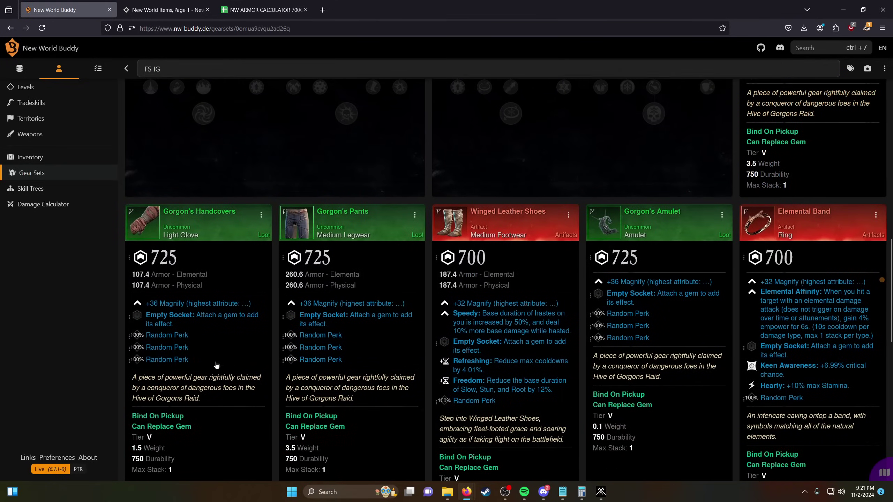
click(187, 337)
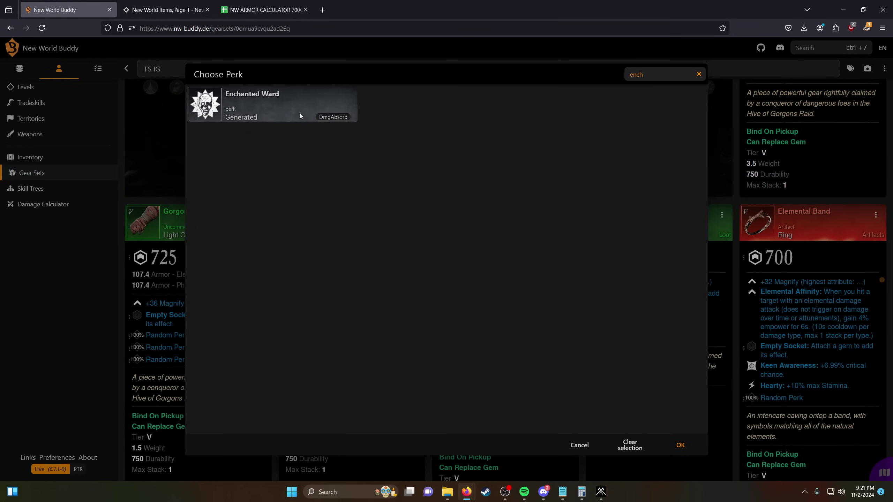
click(300, 116)
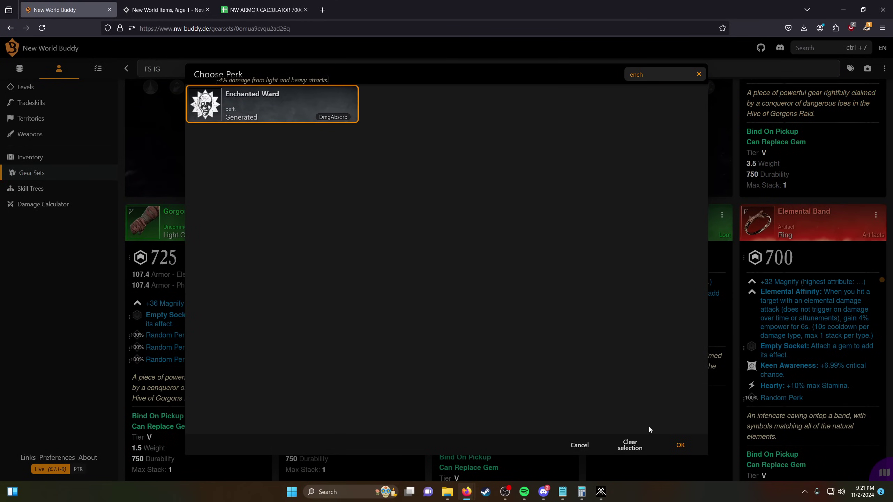
click(681, 446)
- Give Gorgon's Pants and Winged Leather Shoes the Enchanted Ward perk
click(331, 339)
text(enc)
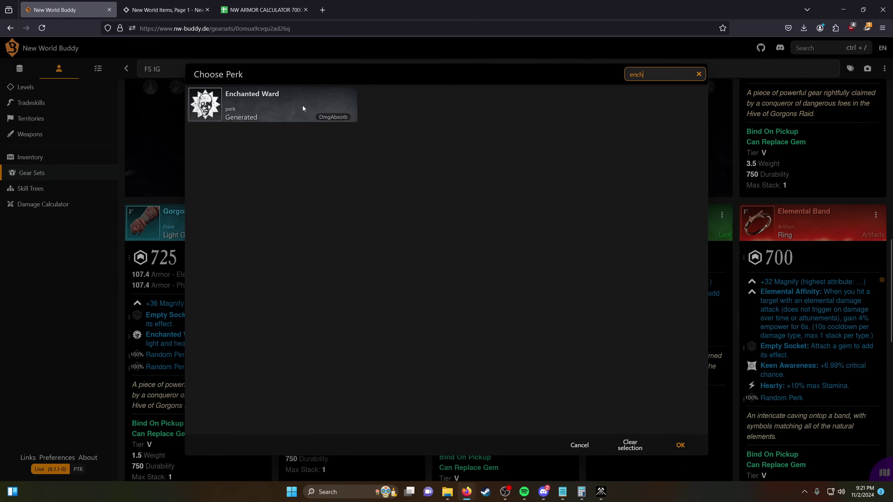
click(304, 110)
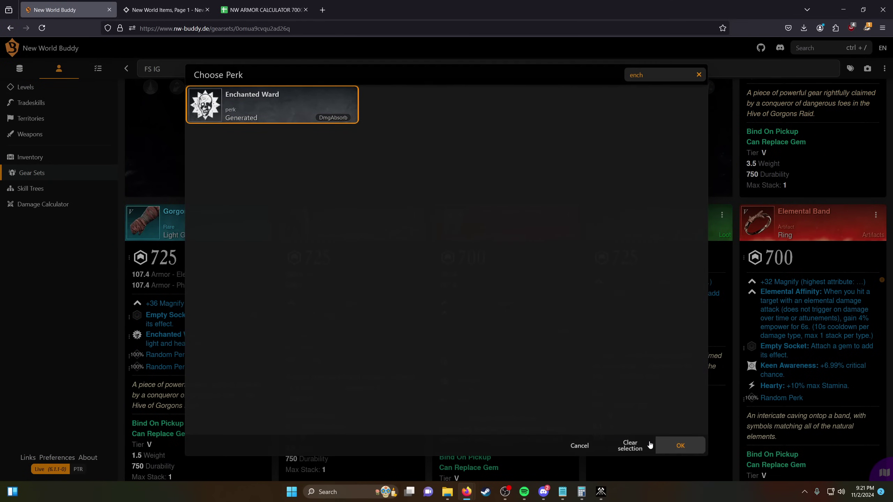
click(680, 446)
click(483, 404)
text(e)
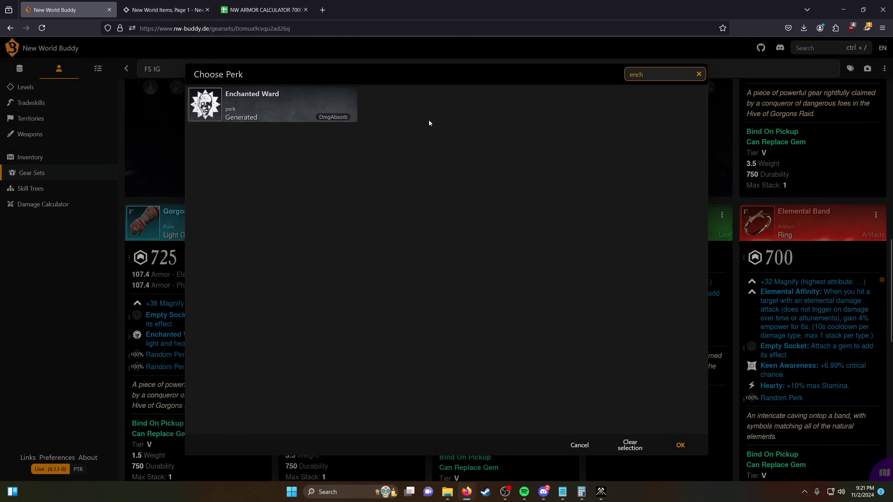
click(281, 106)
click(680, 446)
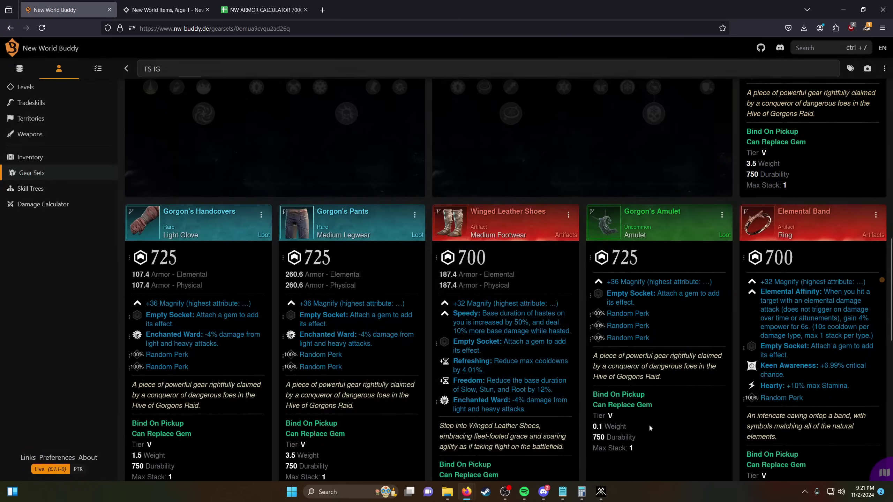
scroll(644, 426, down, 8)
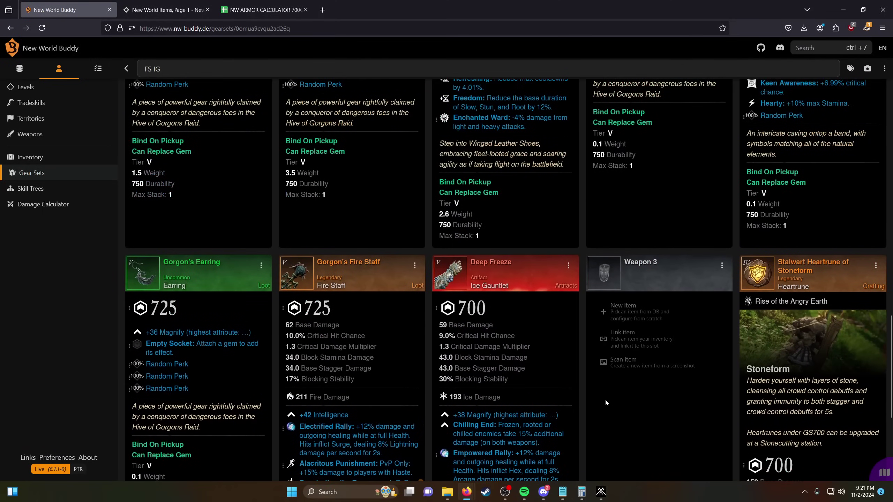
scroll(579, 396, up, 6)
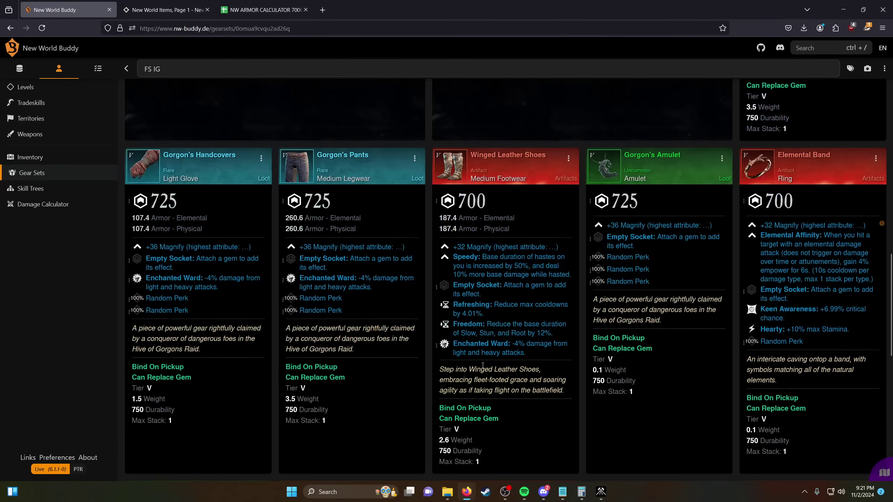
- Give Gorgon's Amulet the first Health perk, found by searching 'hea'
click(649, 262)
text(he)
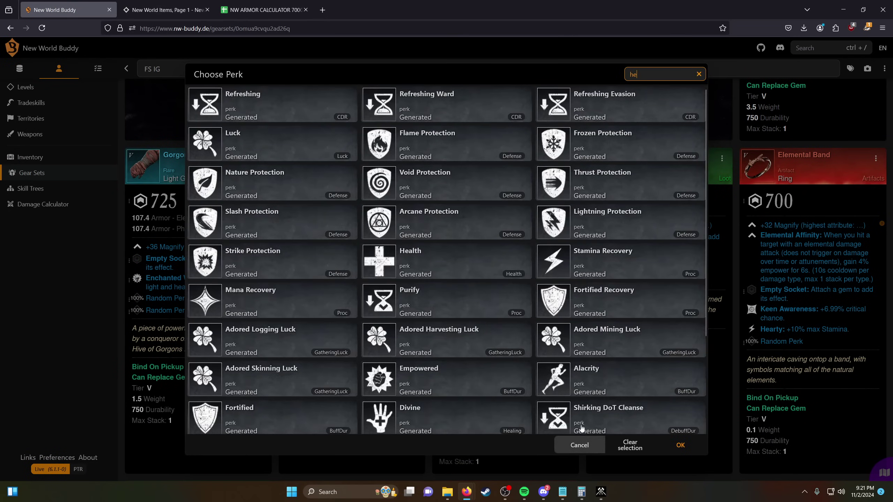
text(a)
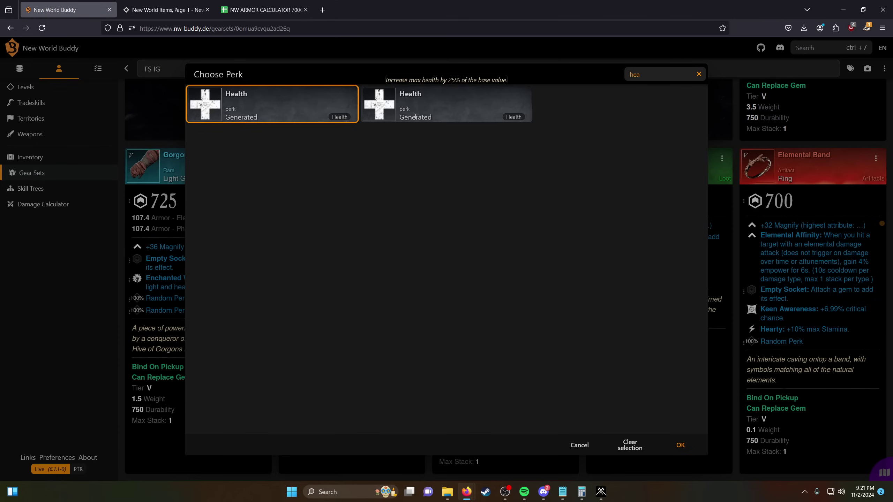
click(415, 116)
click(315, 113)
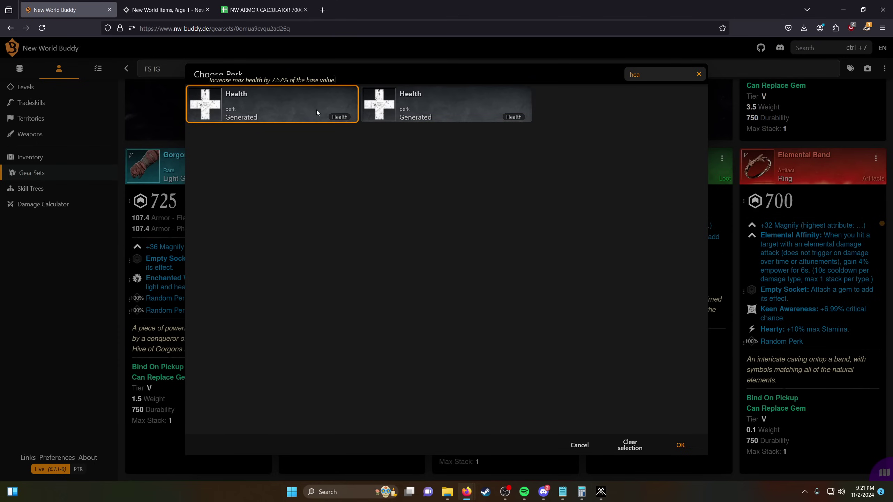
click(678, 445)
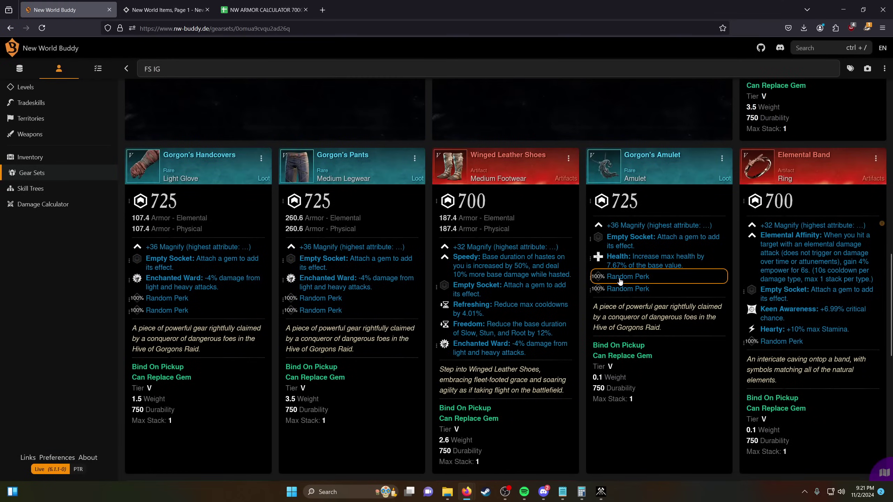
- Add Thrust Protection to the amulet and bring up choices for its last perk slot
click(620, 280)
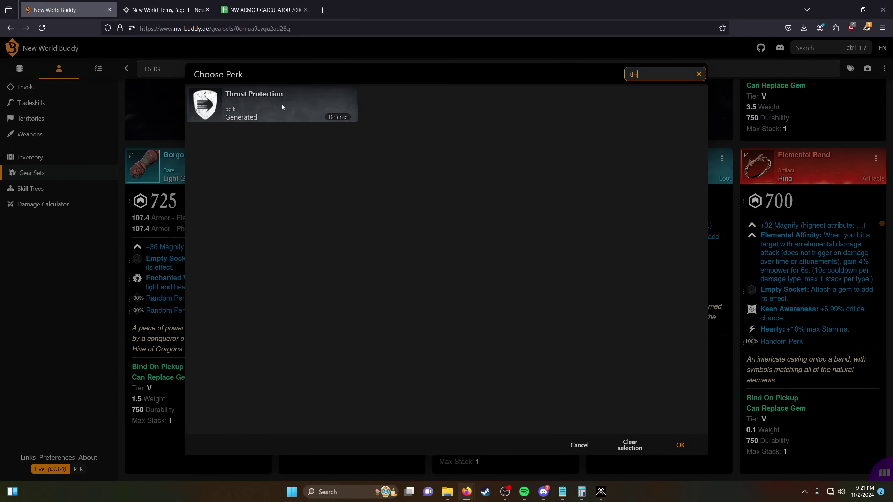
click(281, 108)
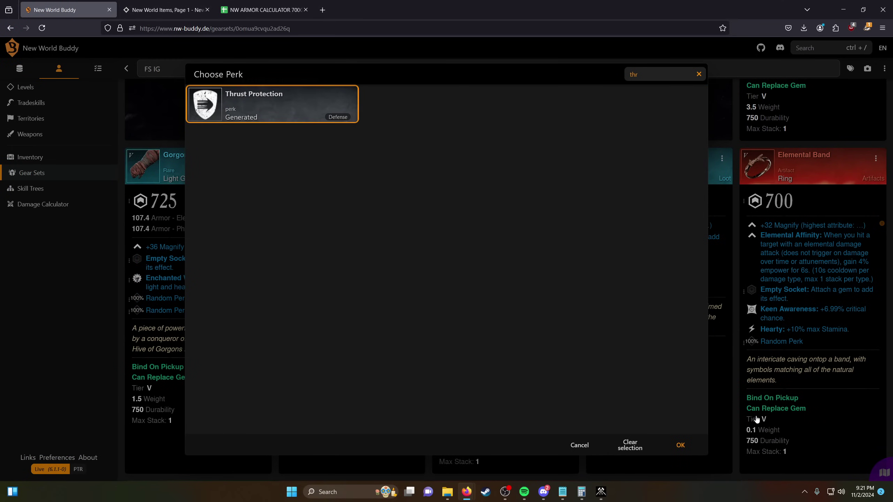
click(685, 443)
click(620, 294)
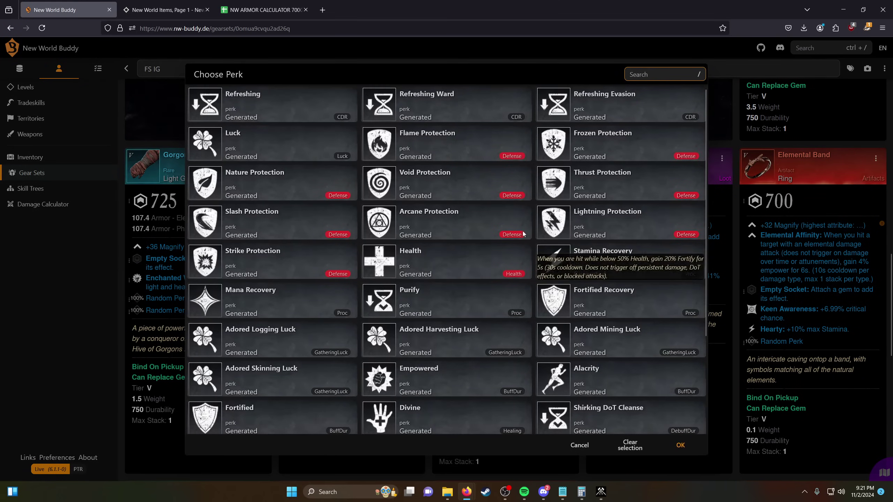
scroll(516, 280, down, 2)
scroll(515, 281, up, 2)
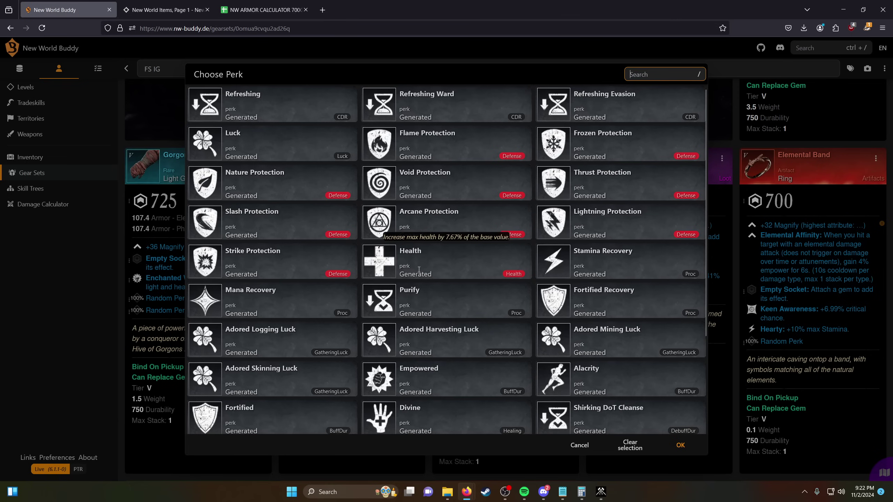
- Cancel the amulet's perk choice and give the Elemental Band Invigorated Punishment
click(580, 446)
click(782, 341)
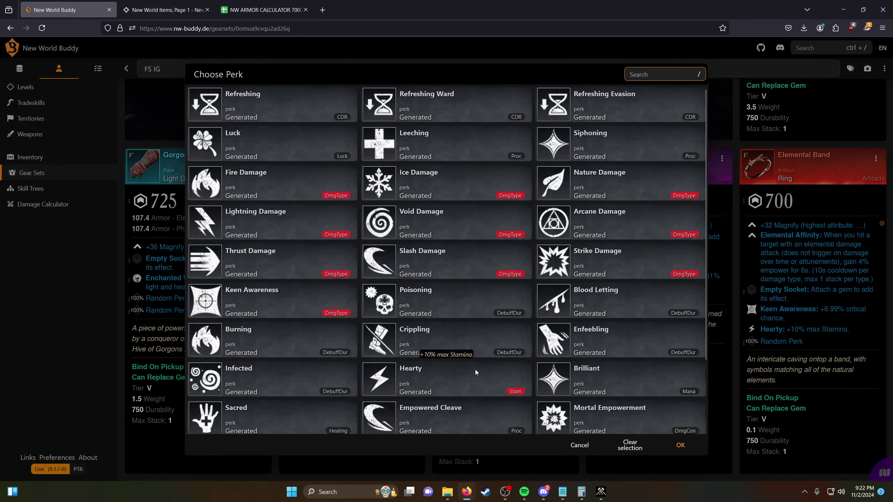
scroll(475, 370, down, 2)
scroll(448, 378, down, 1)
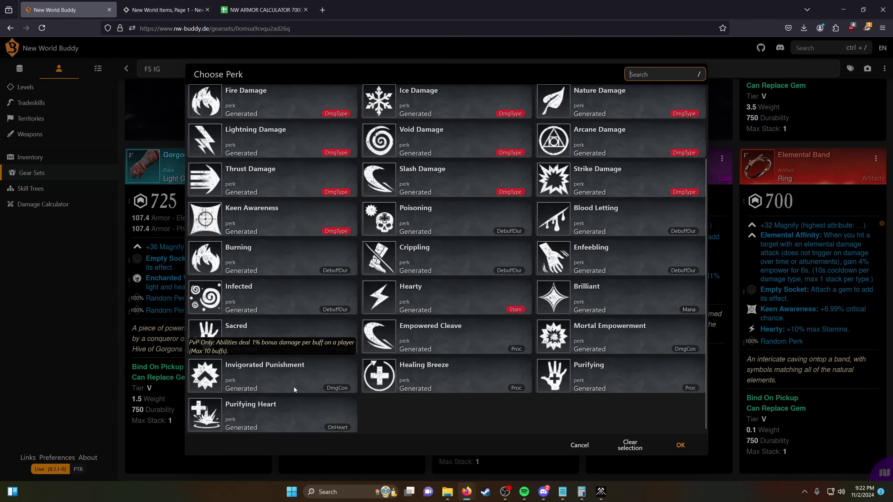
click(282, 414)
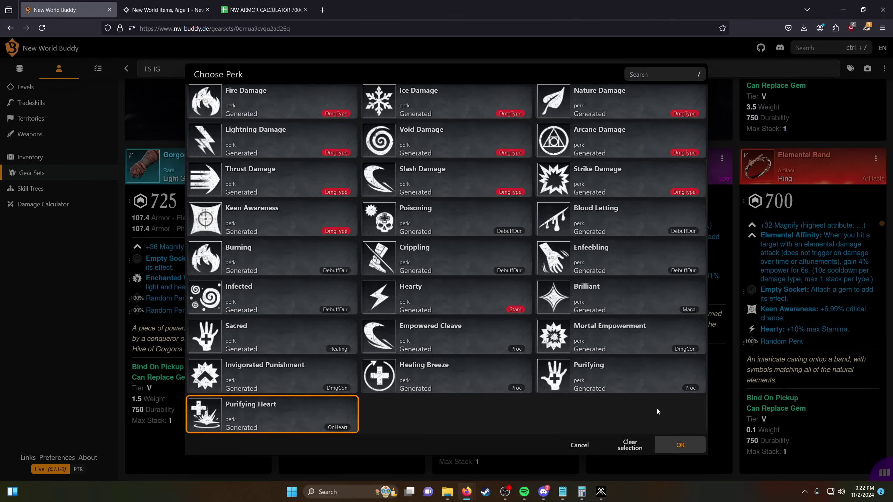
click(316, 381)
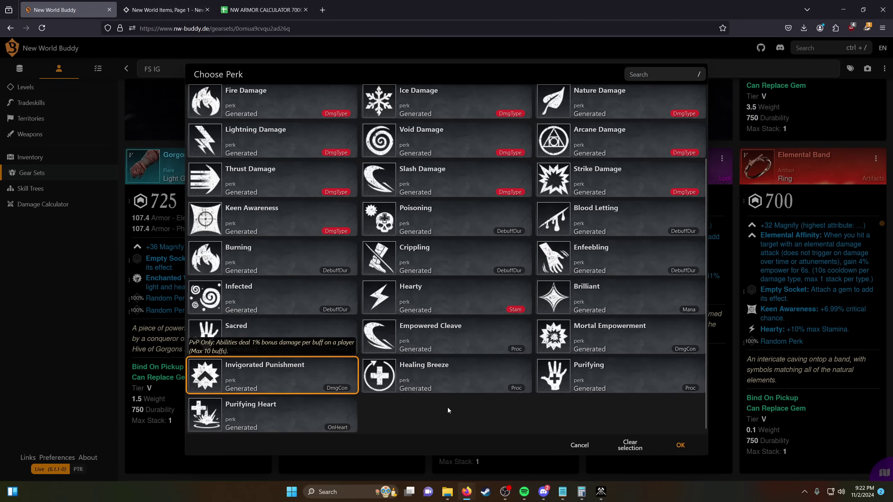
click(680, 445)
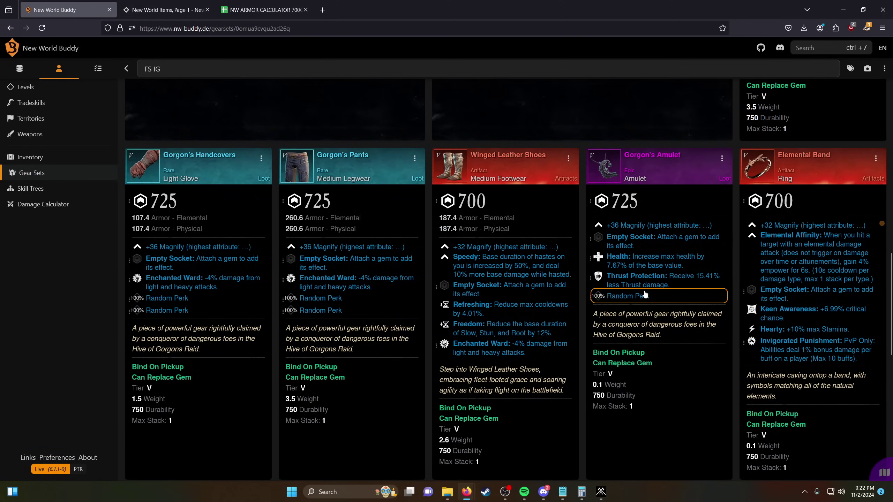
- Unlock Fireball, Immolation, Flare and the Fire Mage column through its ultimate
scroll(639, 308, down, 6)
scroll(638, 307, up, 7)
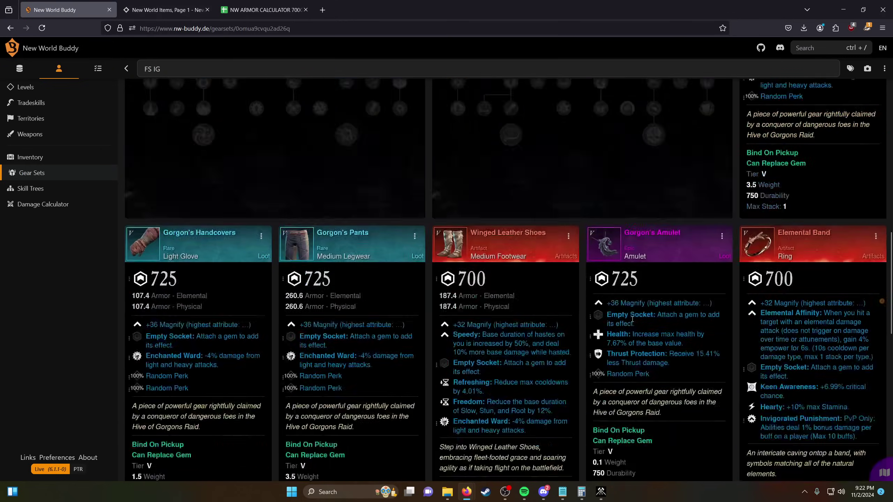
scroll(632, 323, up, 8)
scroll(557, 317, down, 3)
mouse_move(261, 265)
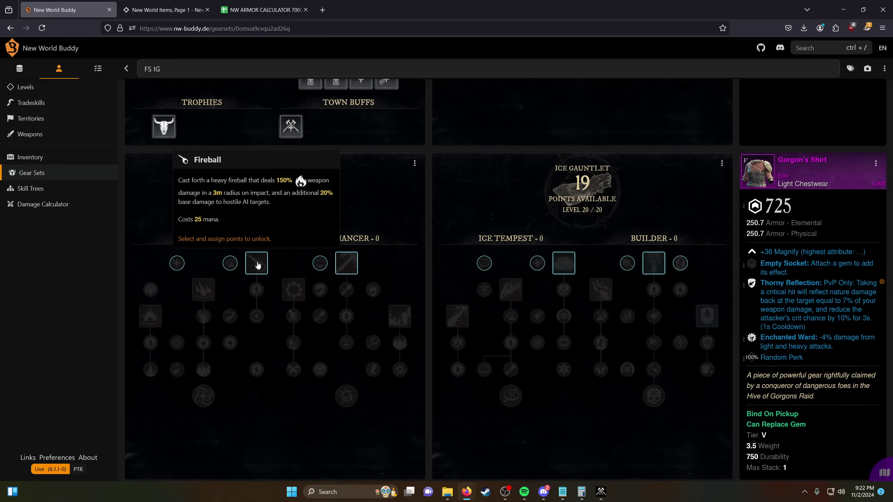
click(258, 267)
click(204, 289)
click(204, 316)
click(204, 343)
click(204, 370)
click(150, 290)
click(151, 342)
click(177, 370)
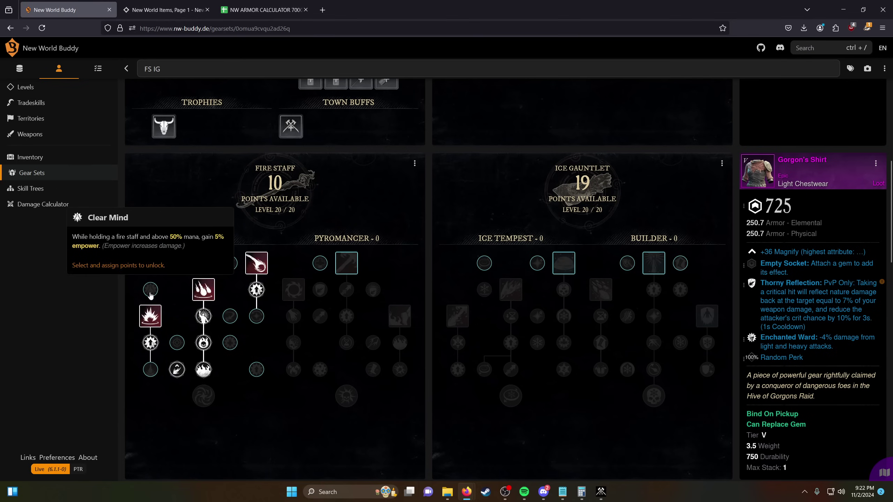
click(151, 316)
click(203, 396)
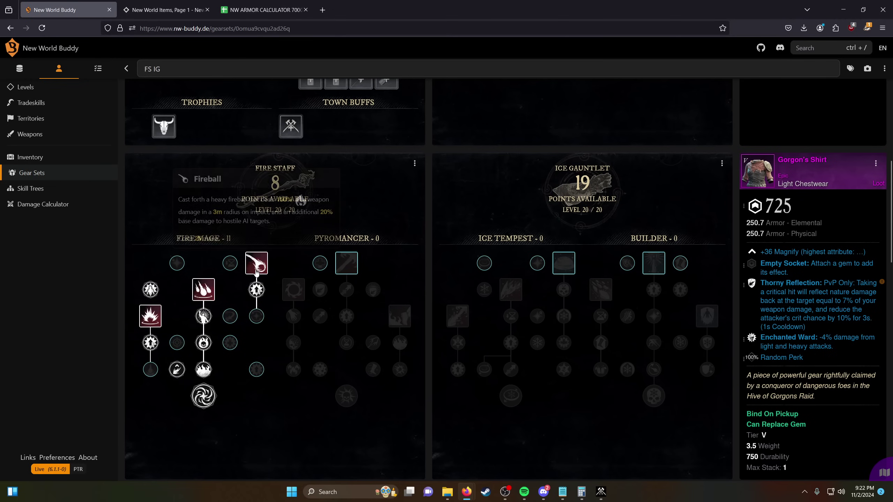
- Add Fiery Restoration, Prophet of a Fire God, Clear Casting and Spellslinger
click(232, 264)
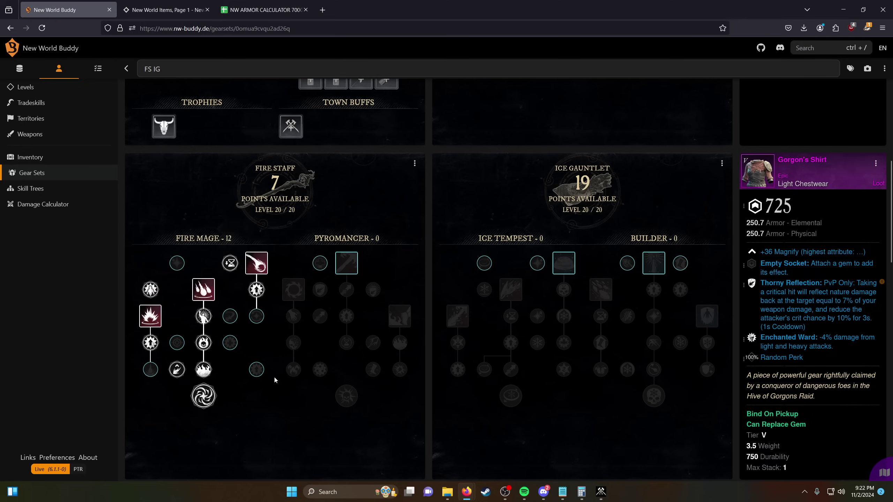
click(257, 375)
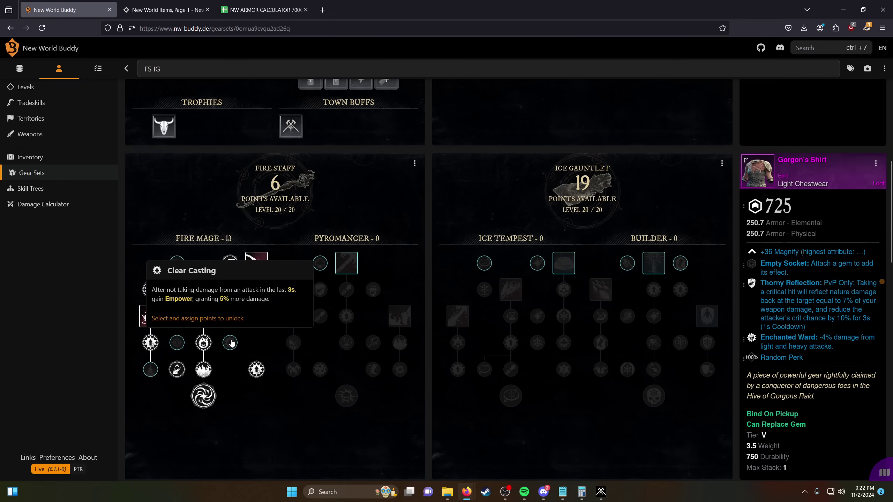
click(231, 344)
click(178, 348)
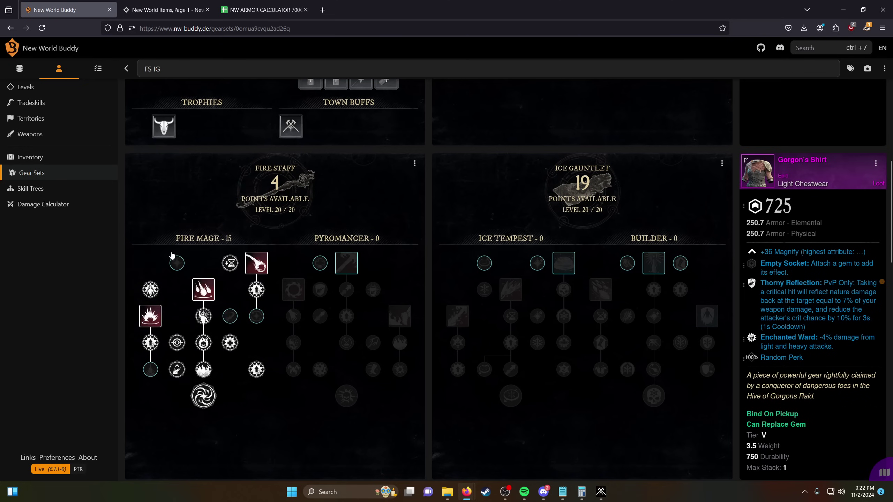
- Spend Pyromancer points through Pyromania and Watch it Burn, moving Flare's point to Combat Speed
click(320, 265)
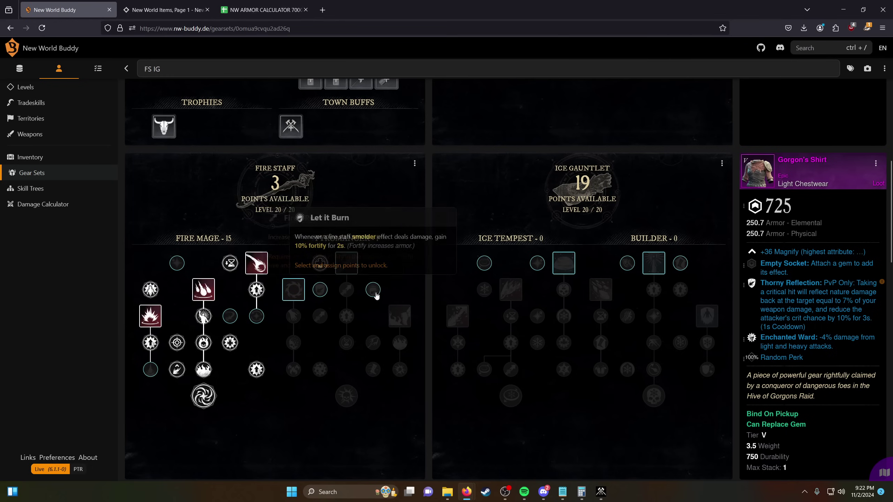
click(373, 290)
click(320, 316)
click(377, 347)
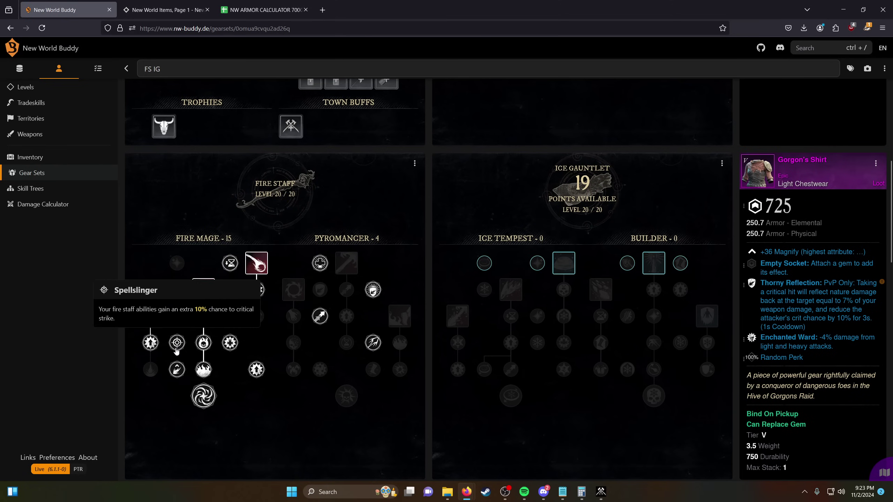
click(177, 369)
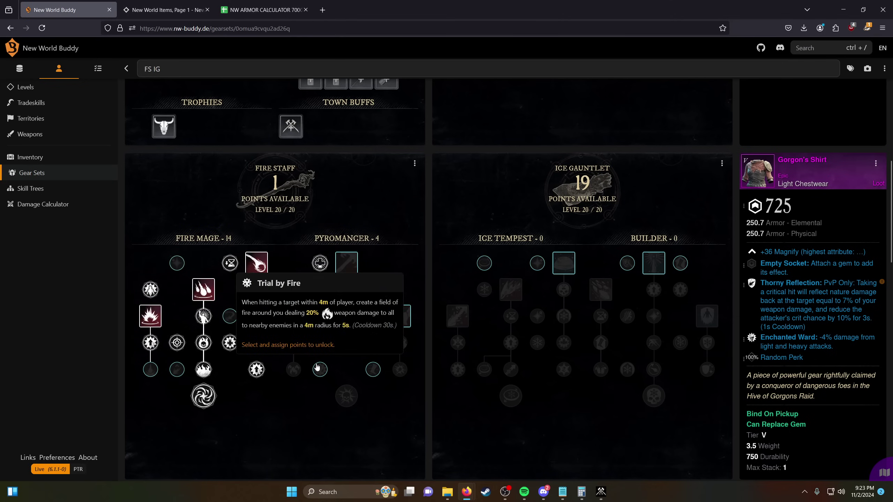
click(372, 371)
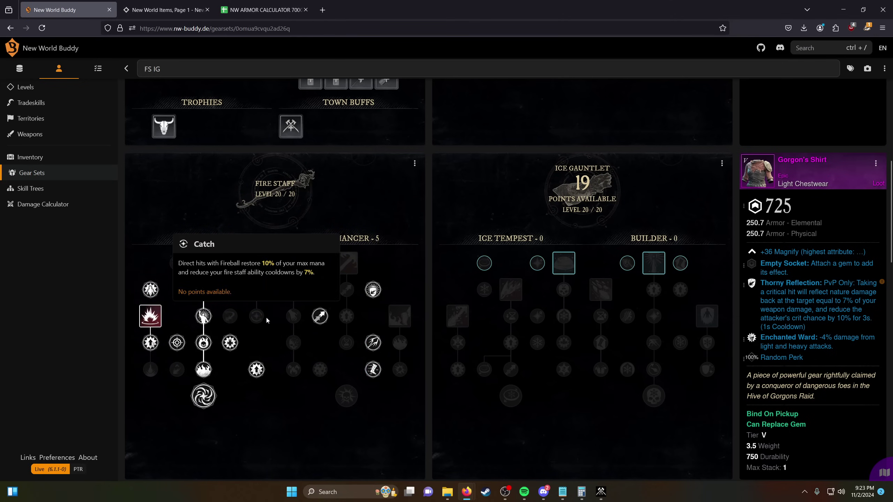
- Unlock the Builder tree's center and side columns down to Ultimate Frost
click(654, 263)
click(654, 289)
click(654, 315)
click(654, 342)
click(653, 370)
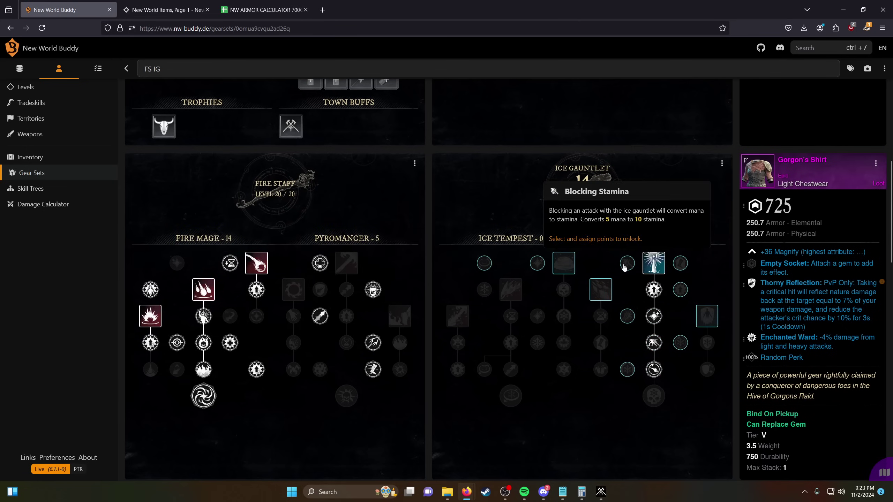
click(601, 289)
click(601, 315)
click(600, 342)
click(601, 369)
click(707, 315)
click(680, 342)
click(708, 342)
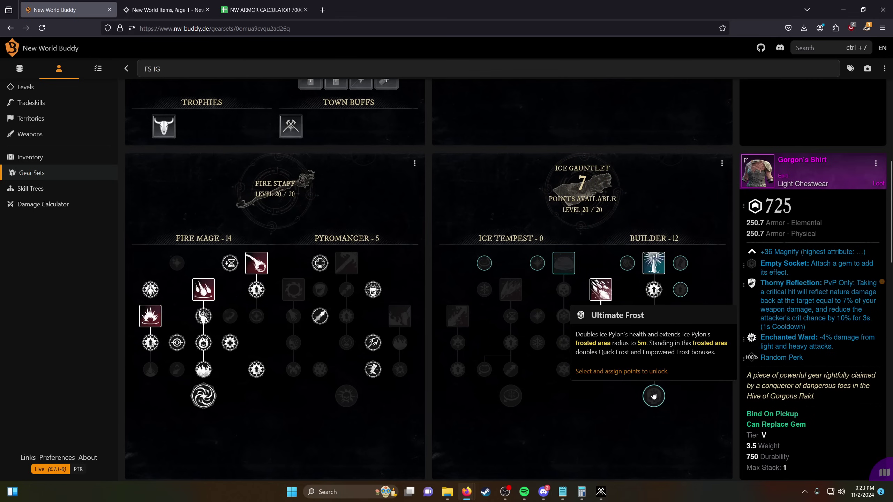
click(654, 396)
- Spend the remaining Ice Gauntlet points on Builder passives
click(627, 369)
click(708, 369)
click(537, 263)
click(628, 316)
click(680, 290)
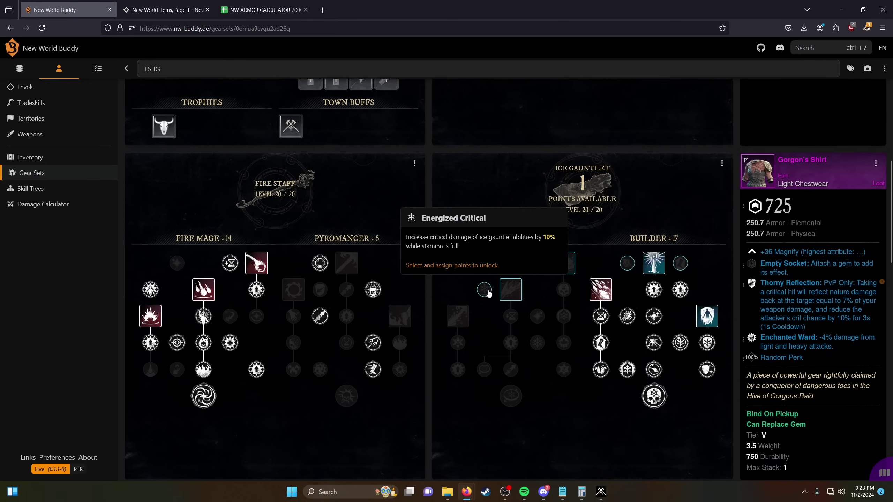
- Refund a Builder passive and Frozen Touch, moving points to Gathering Storm and an Ice Tempest passive
click(681, 289)
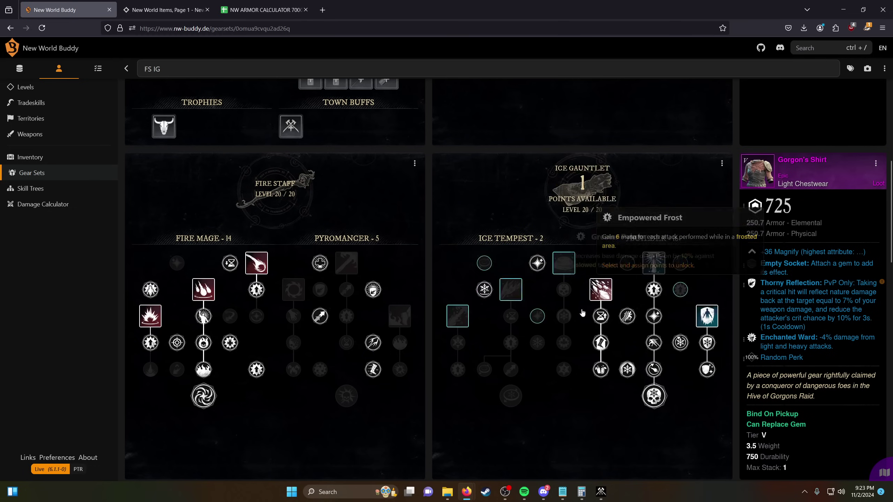
click(533, 322)
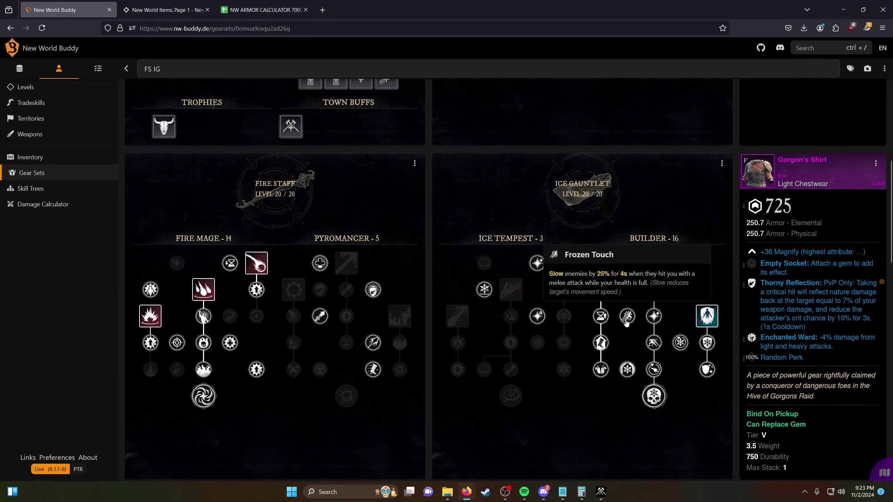
click(626, 318)
click(538, 343)
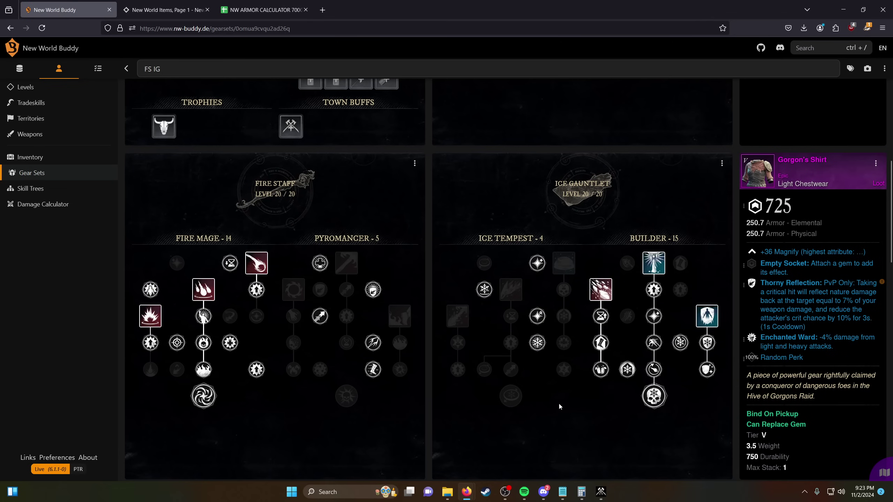
- Dismiss the helmet's perk chooser and set Refreshing on Gorgon's Earring
scroll(369, 268, up, 8)
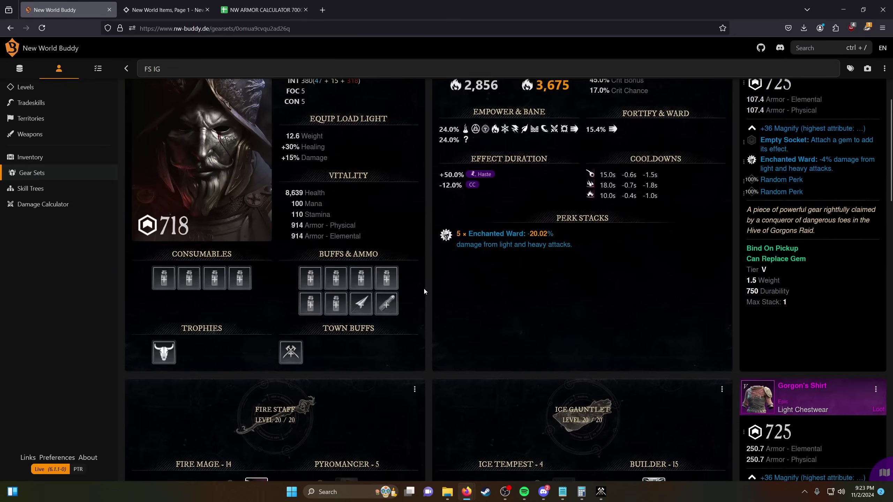
click(804, 239)
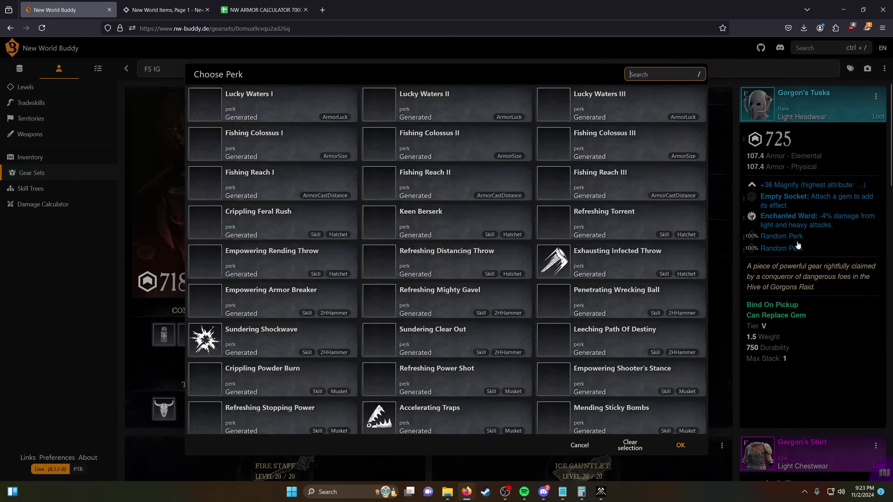
key(Escape)
scroll(702, 305, down, 15)
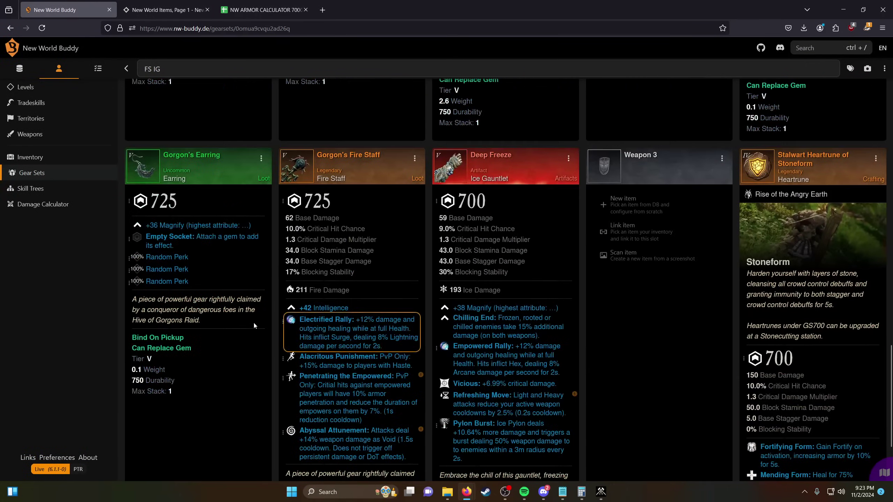
click(168, 257)
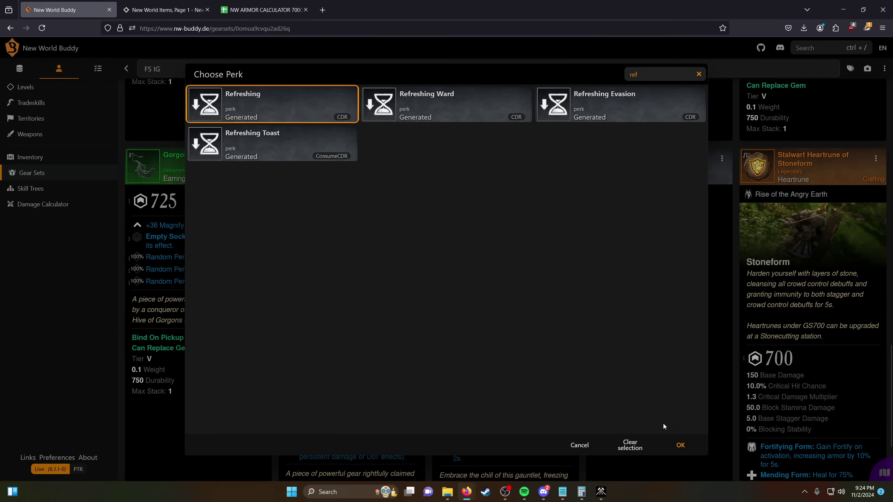
click(681, 445)
- Add Empowering Toast to the earring, then cancel the chooser for its last slot
click(186, 278)
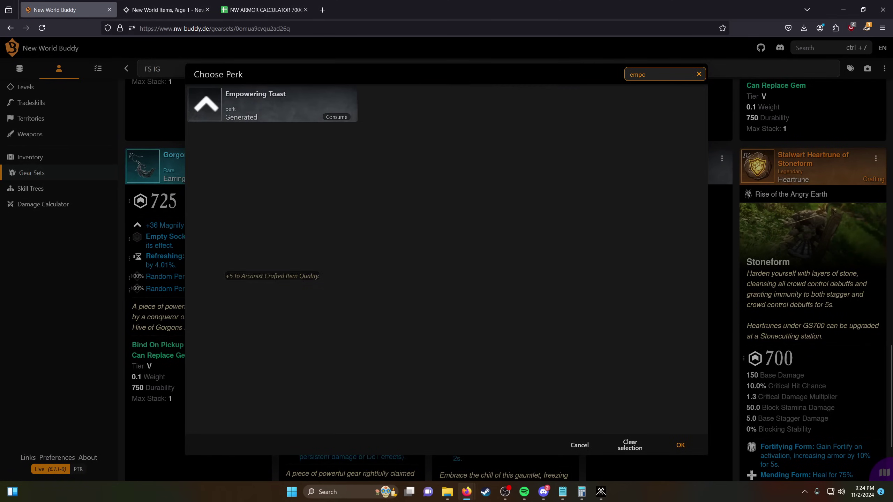
click(285, 103)
click(681, 445)
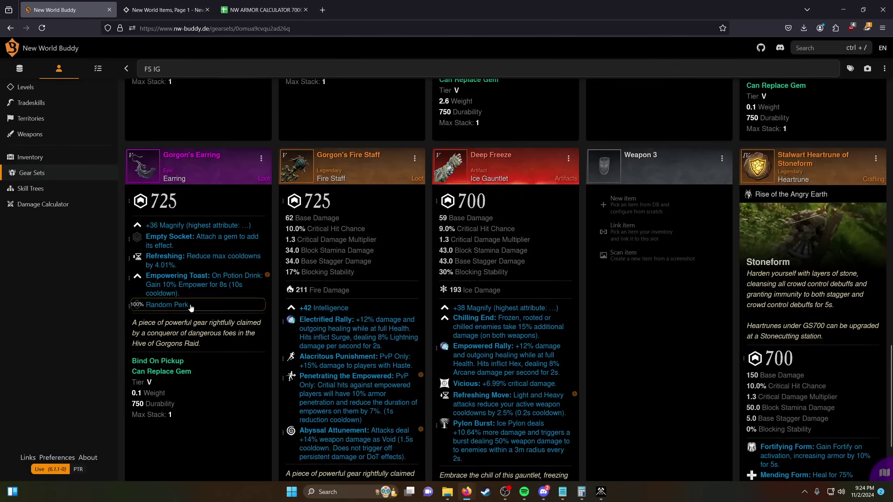
click(166, 304)
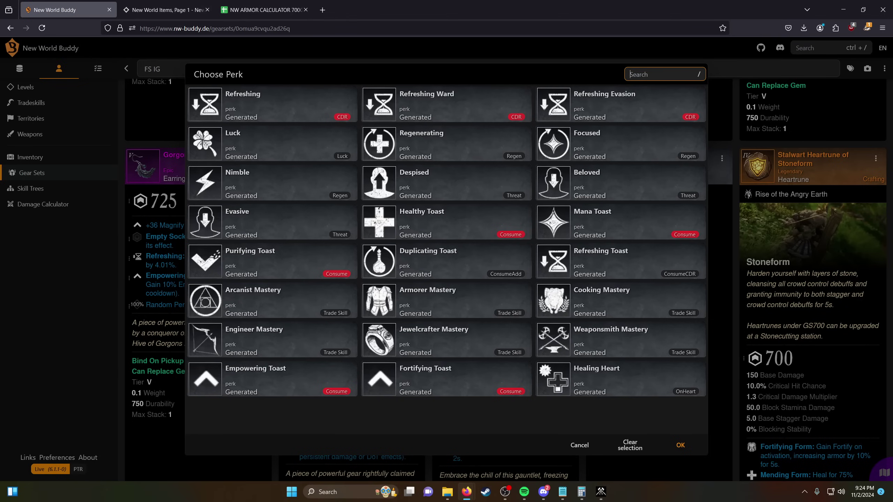
key(alt+Tab)
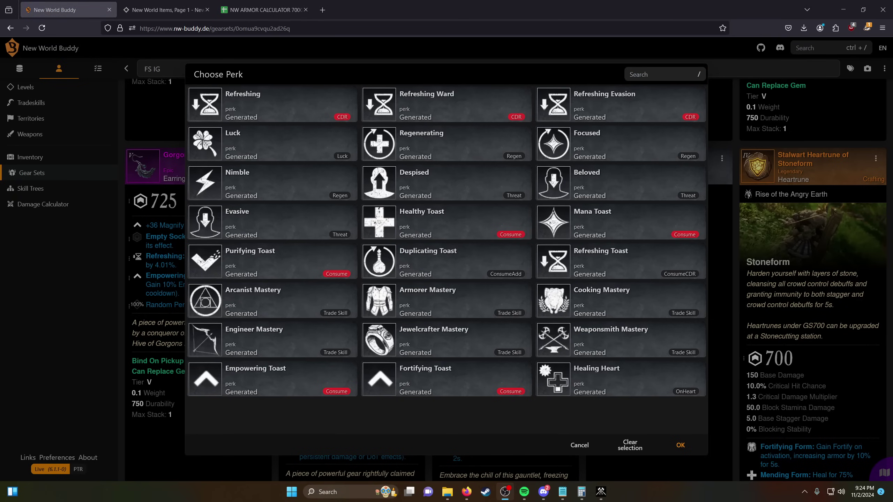
key(alt+Tab)
click(579, 446)
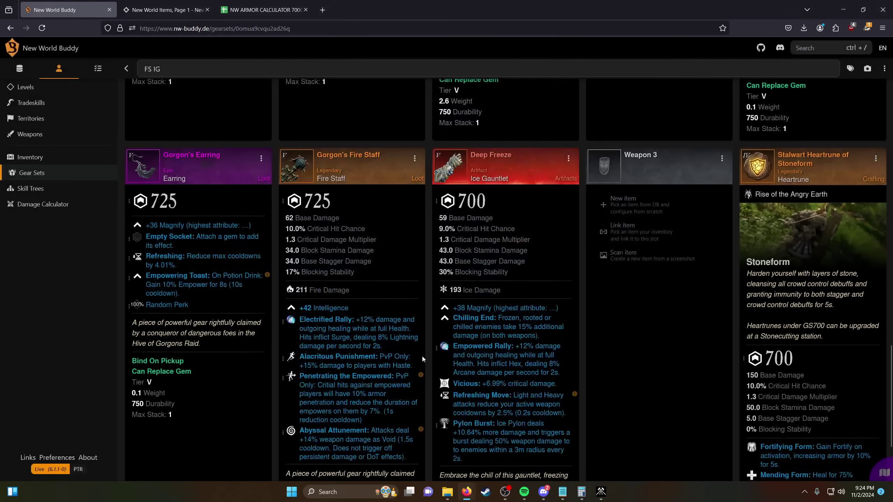
- Give Gorgon's Earring's last random slot the Regenerating perk
scroll(420, 352, up, 8)
scroll(678, 299, up, 1)
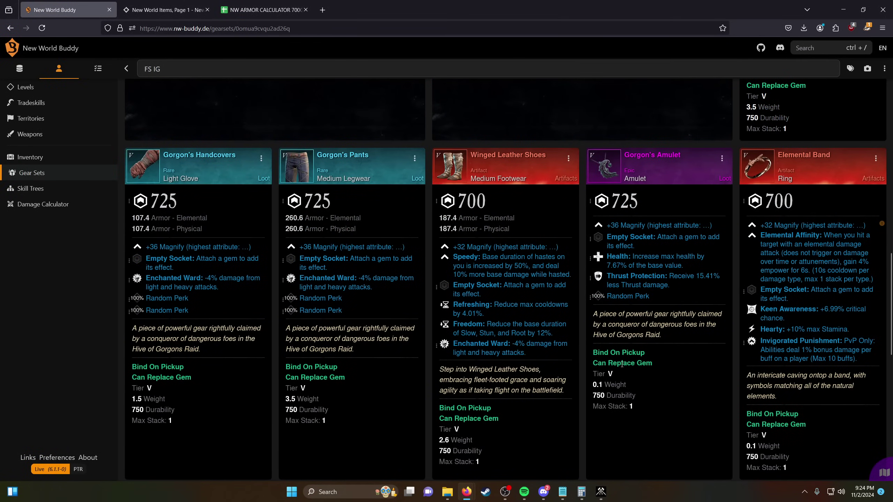
scroll(628, 352, down, 4)
scroll(616, 335, down, 9)
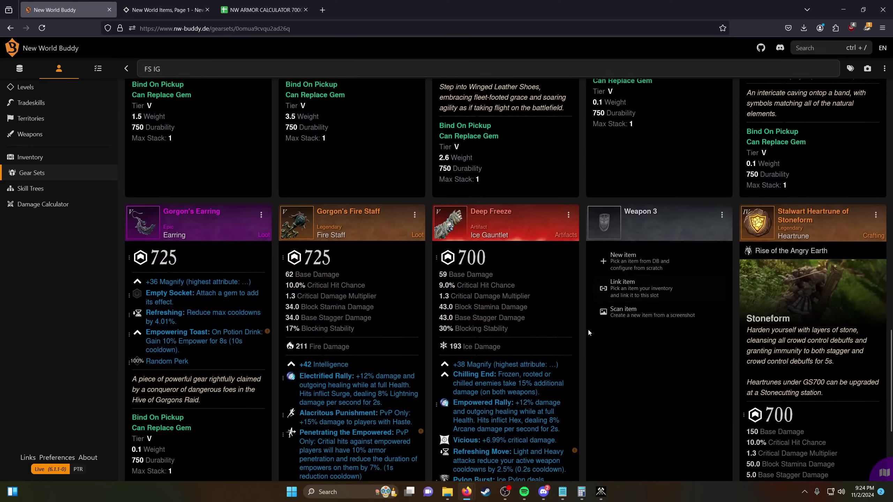
click(207, 254)
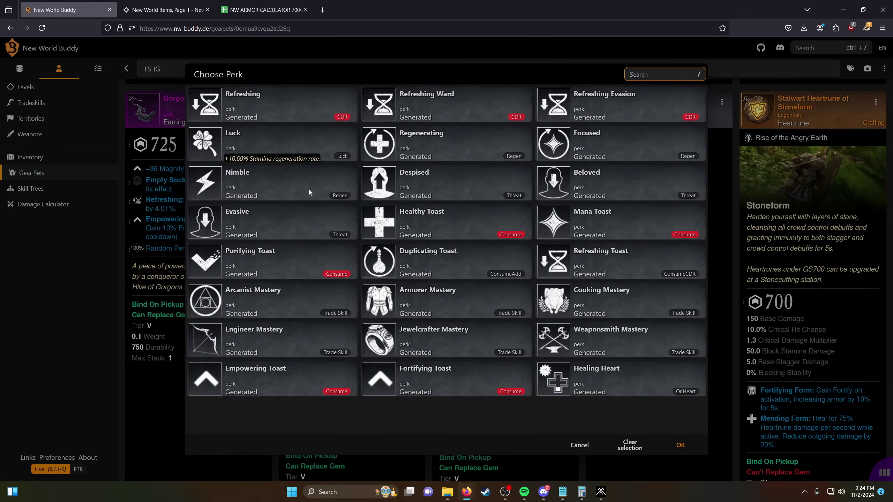
click(433, 152)
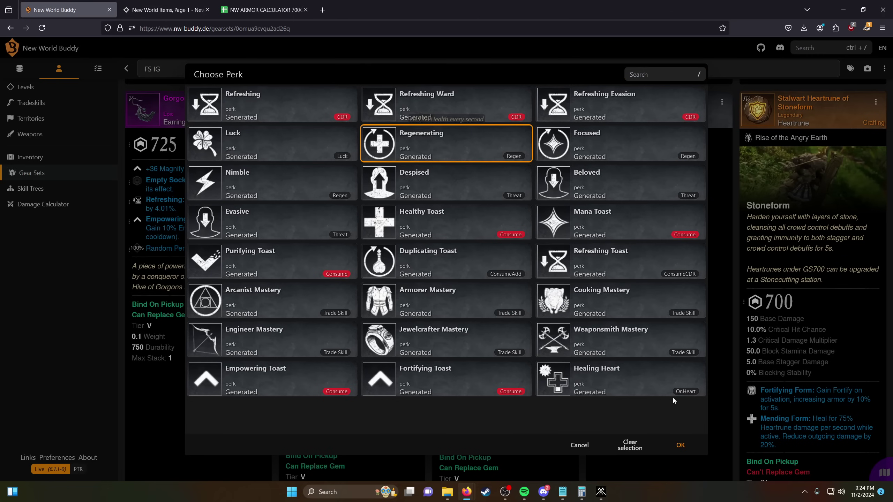
click(681, 445)
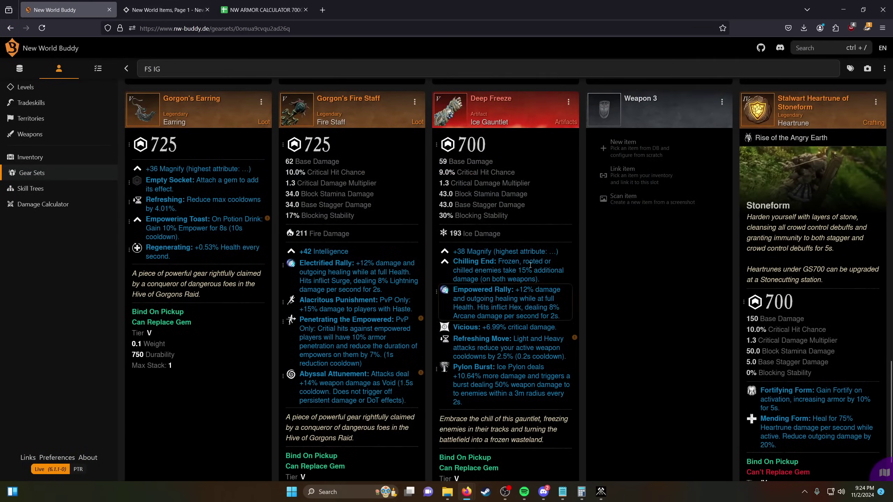
mouse_move(267, 220)
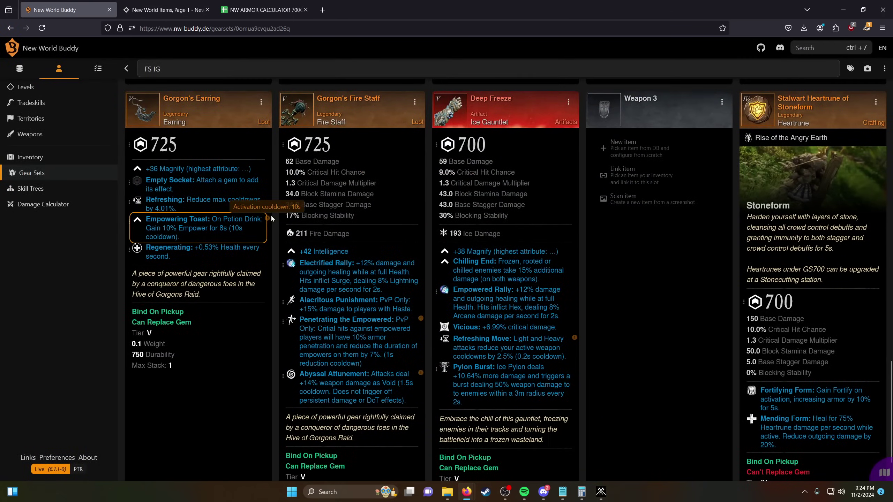
scroll(274, 216, down, 15)
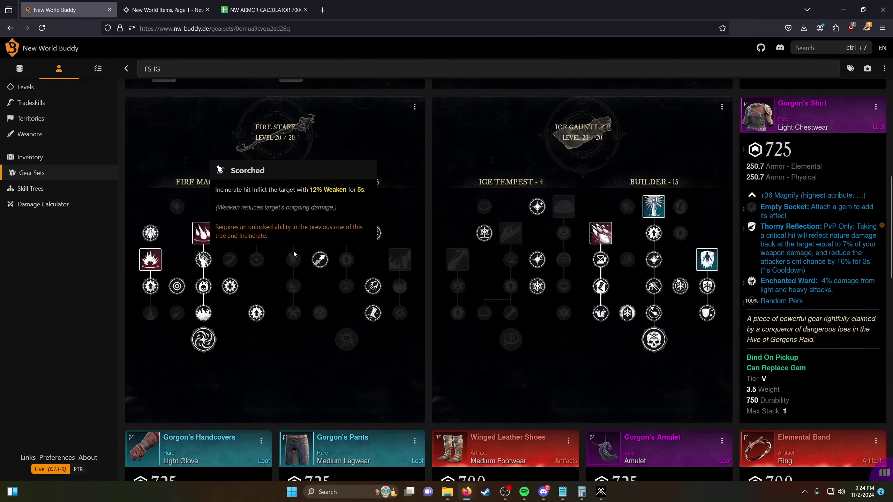
scroll(294, 254, up, 8)
- Fill the first two consumable slots with a mana potion and an Infused Fire Absorption Potion
click(164, 278)
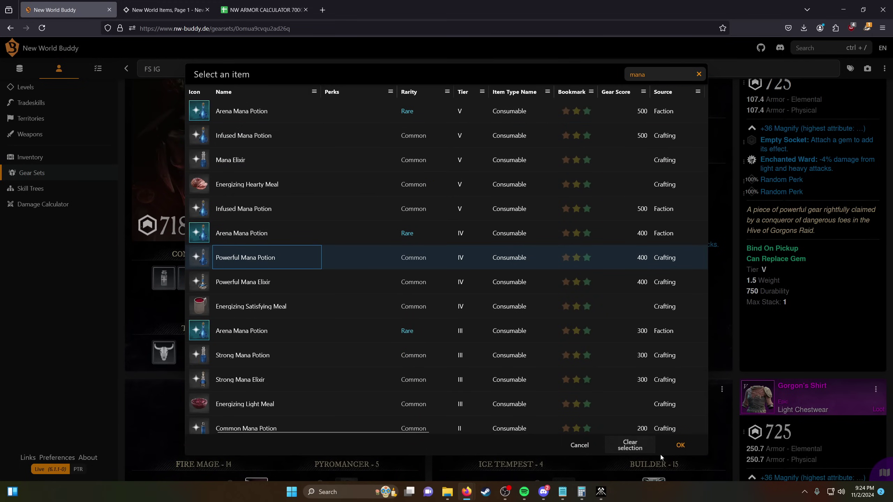
click(681, 445)
click(336, 279)
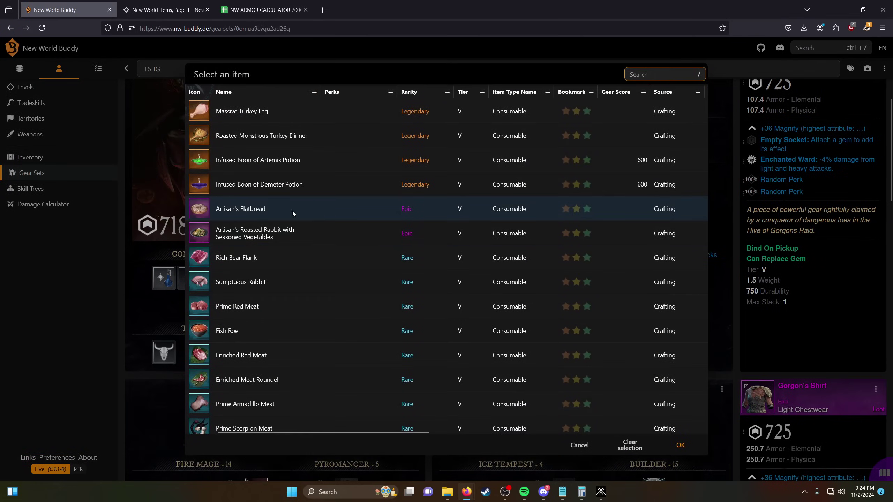
text(flam)
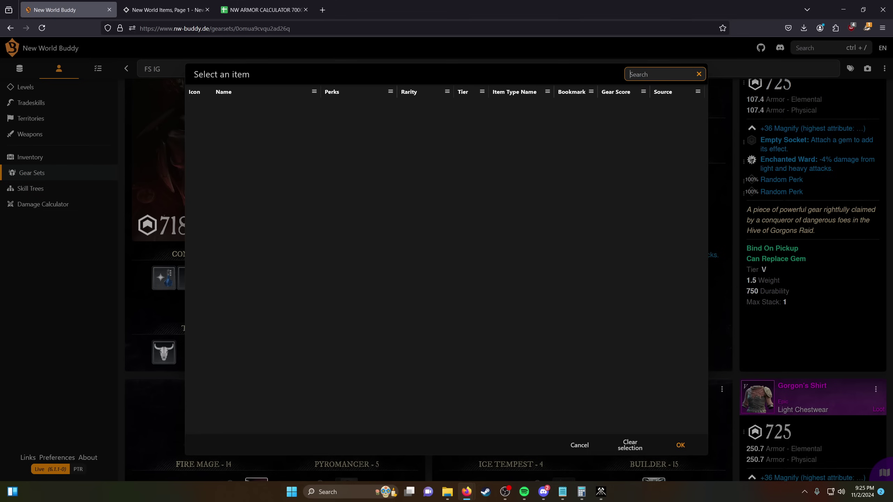
click(325, 112)
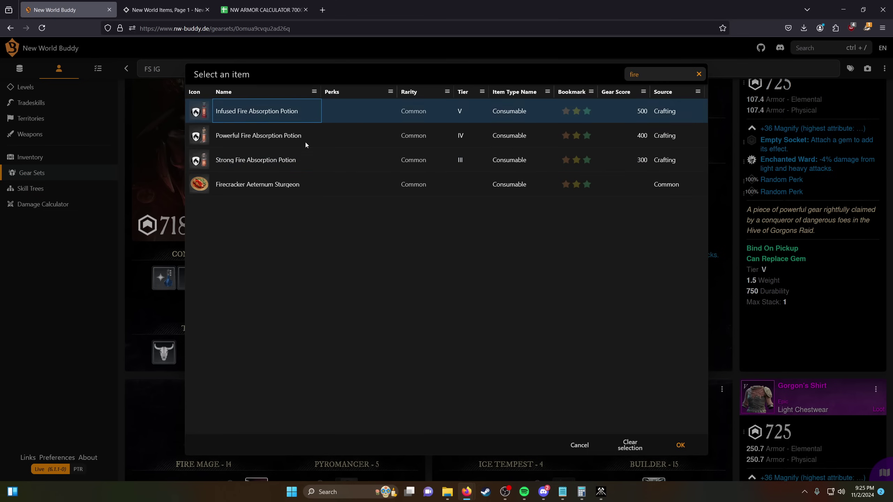
click(680, 445)
- Put an Infused Health Potion and an Infused Regeneration Potion in the last two consumable slots
click(315, 278)
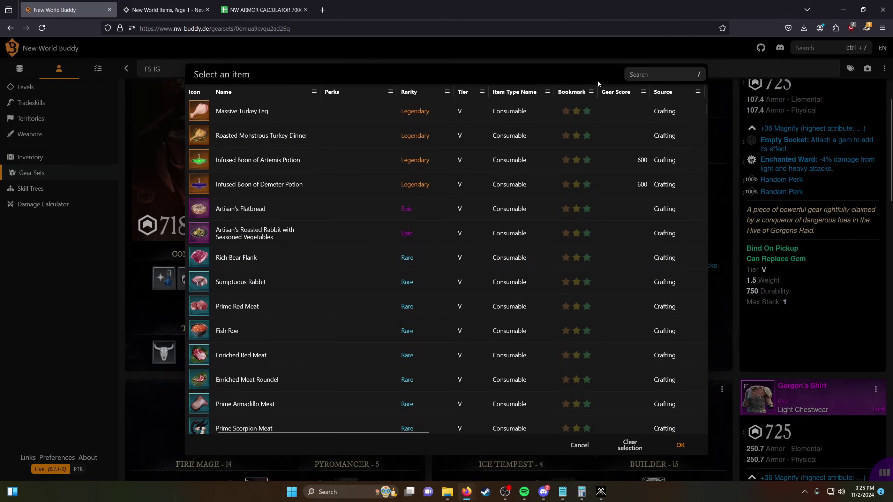
text(hea)
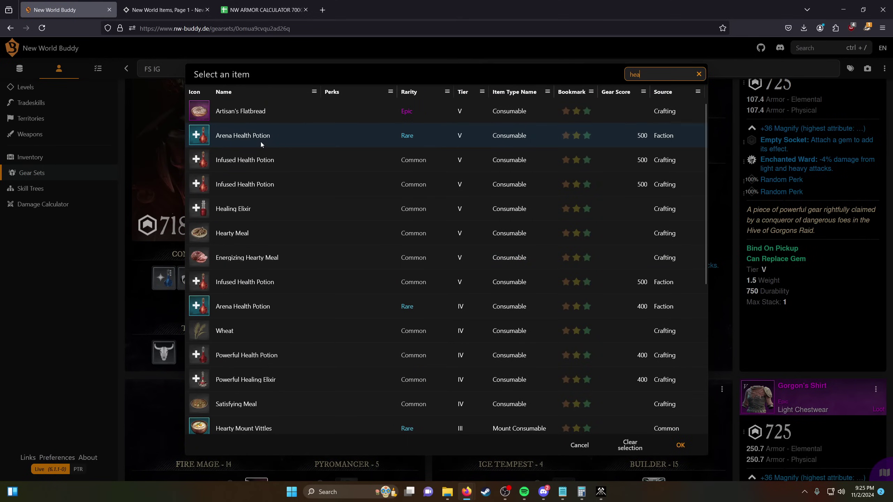
click(264, 160)
click(681, 445)
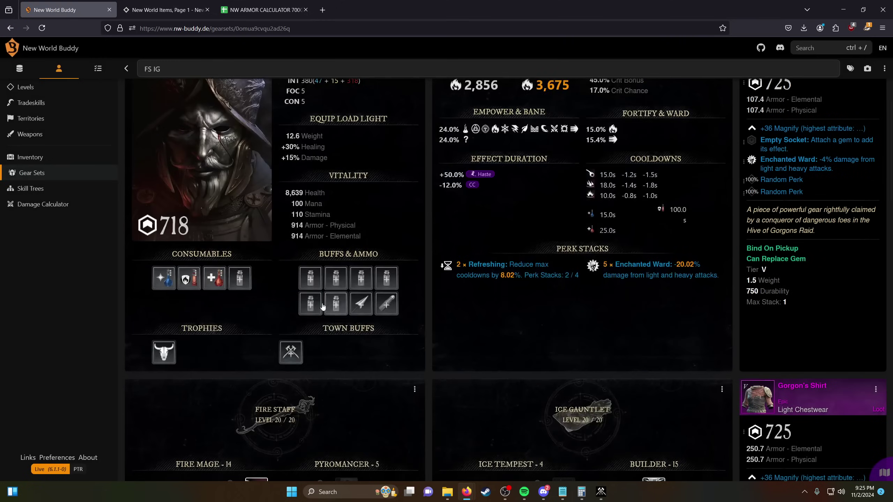
click(243, 278)
text(re)
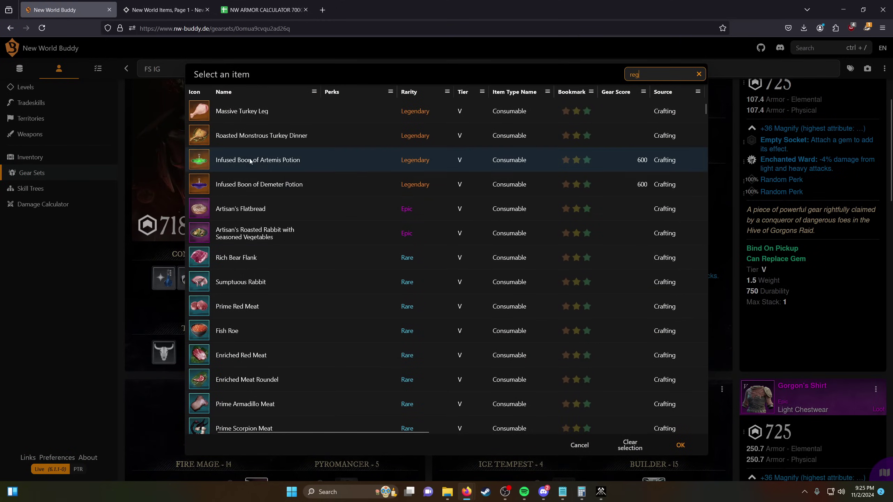
text(g)
click(265, 137)
click(681, 445)
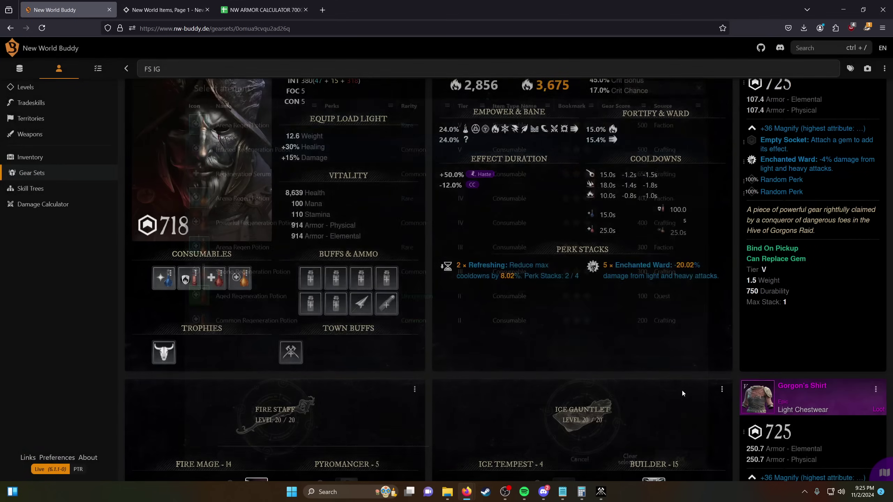
scroll(678, 382, down, 15)
scroll(540, 344, up, 3)
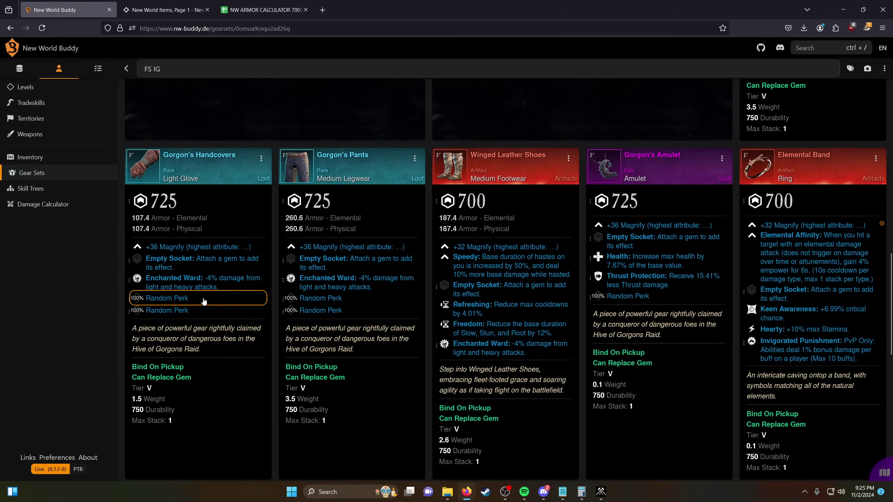
- Give Gorgon's Shirt, Handcovers and Pants a Fire Harnessing random perk each
scroll(204, 301, up, 8)
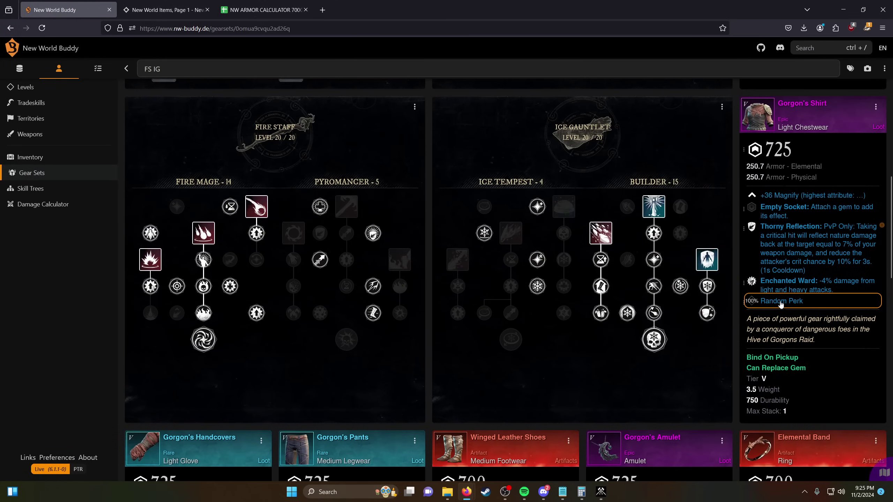
click(781, 302)
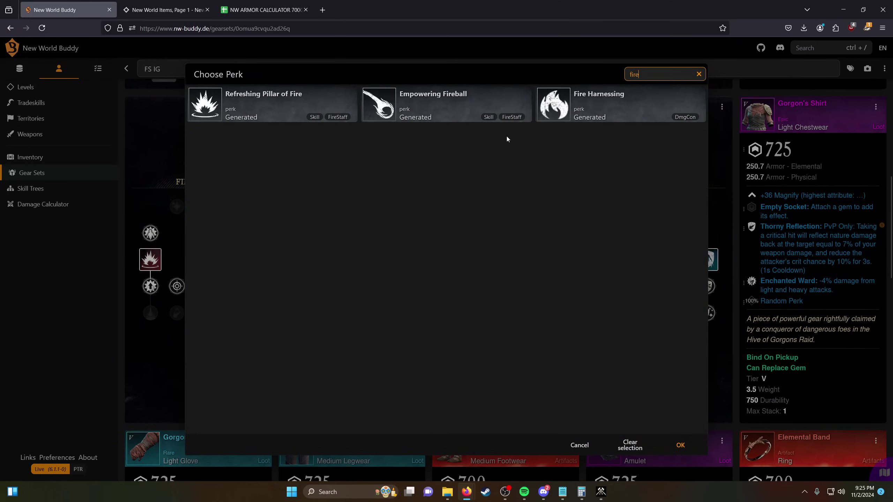
click(620, 106)
click(680, 446)
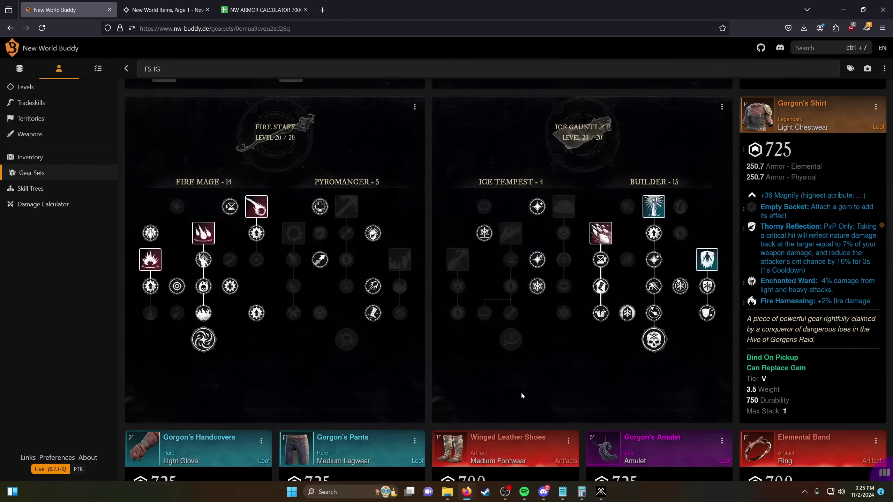
scroll(196, 387, down, 5)
click(203, 421)
text(fire)
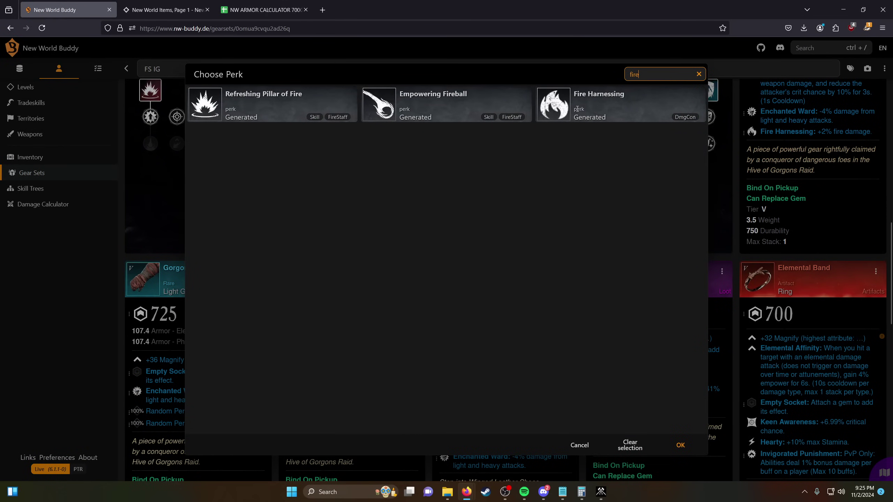
click(578, 109)
click(680, 445)
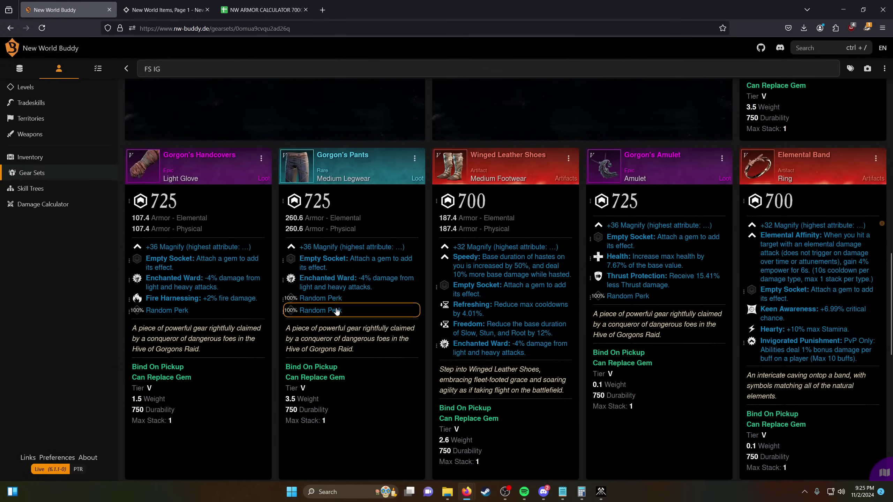
click(337, 306)
text(fire)
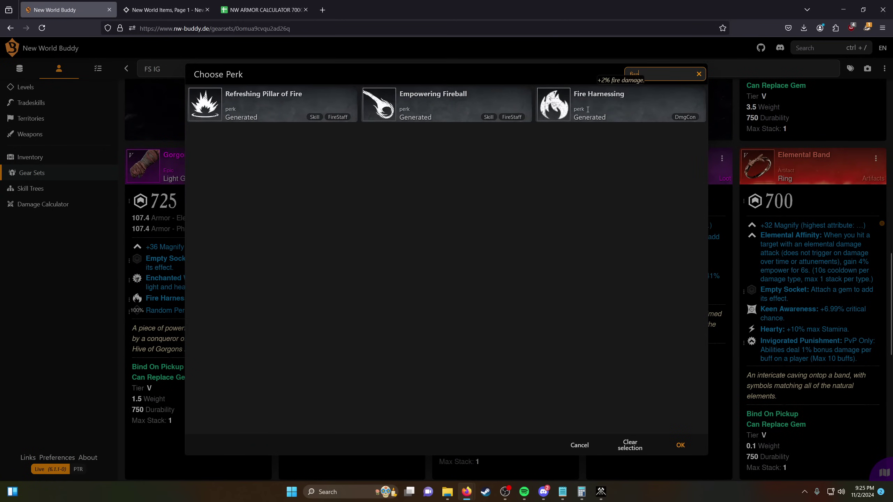
click(577, 109)
click(680, 446)
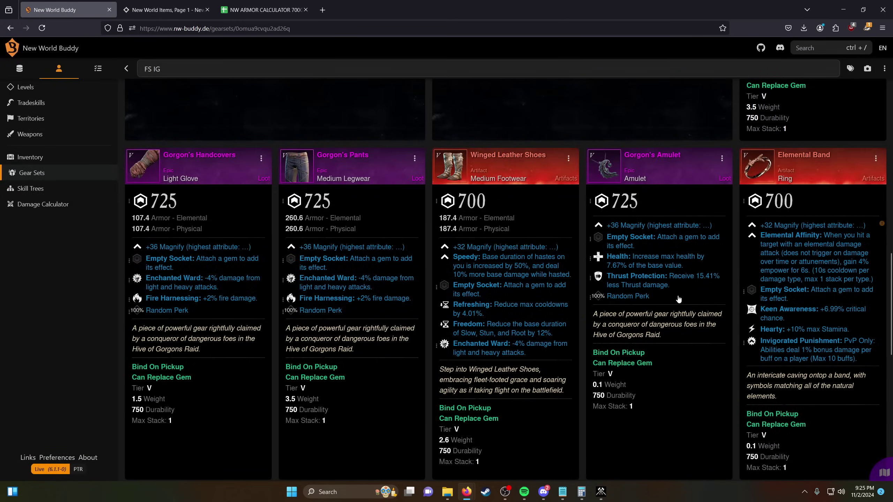
- Set Gorgon's Amulet's random perk to Stamina Recovery
click(682, 298)
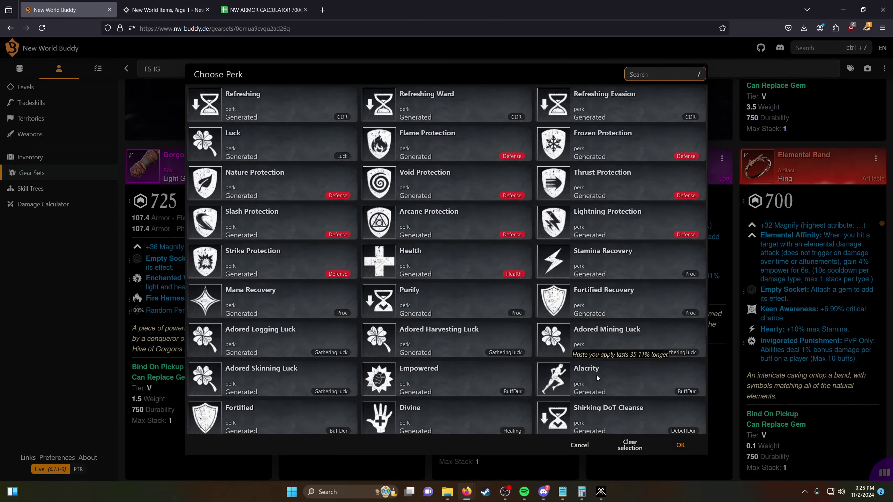
scroll(597, 376, down, 2)
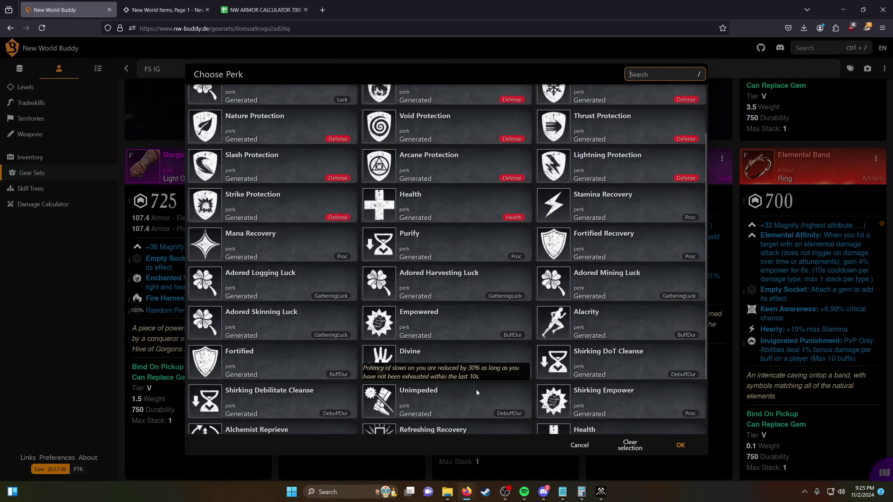
scroll(493, 371, down, 2)
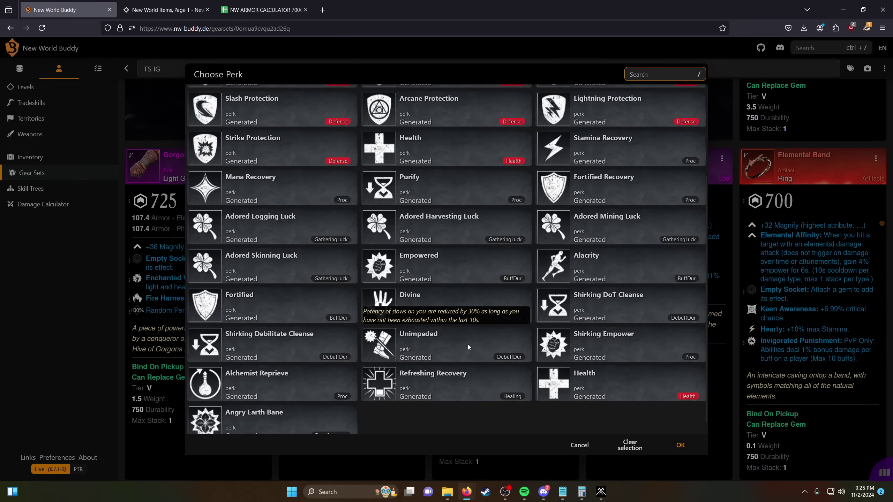
scroll(463, 341, down, 1)
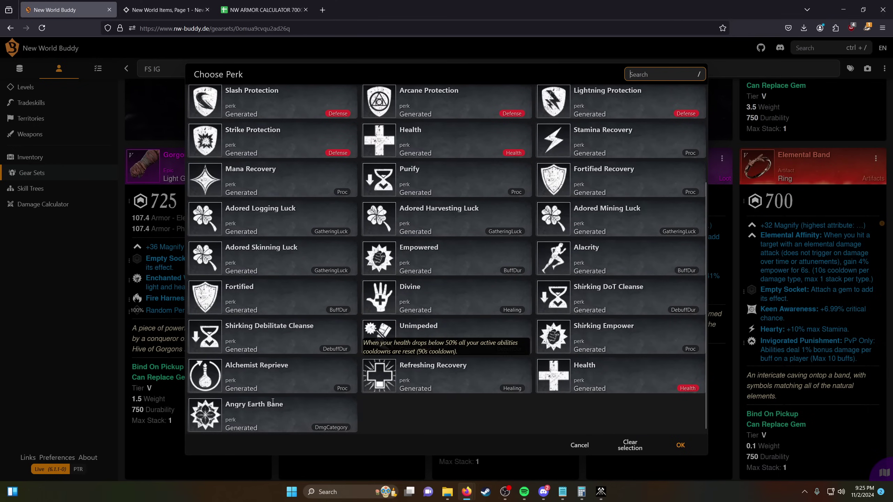
scroll(440, 352, up, 2)
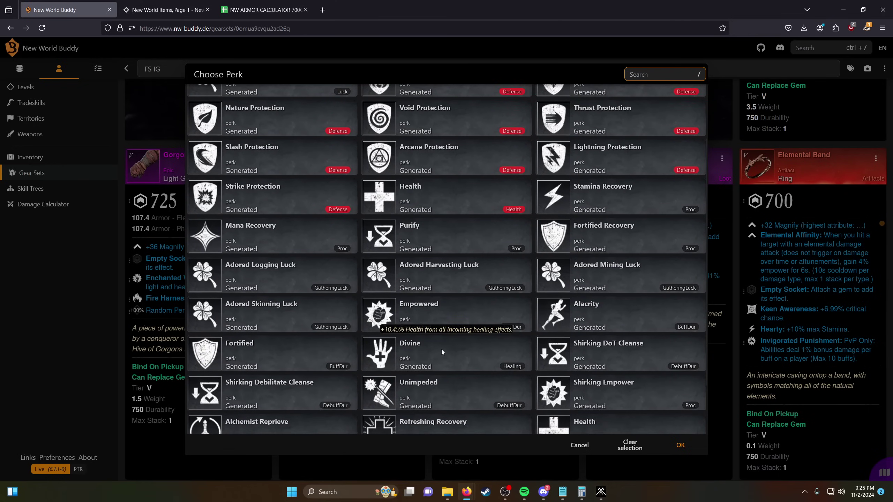
scroll(597, 302, up, 2)
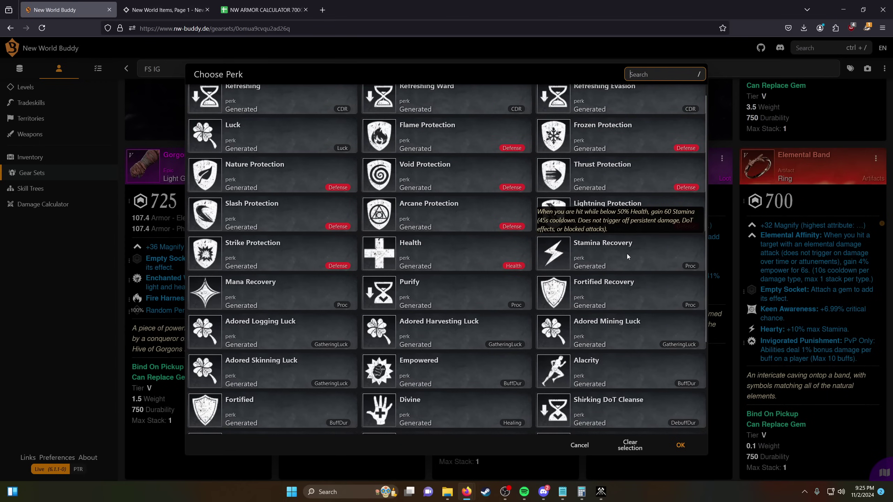
scroll(626, 254, up, 1)
click(627, 261)
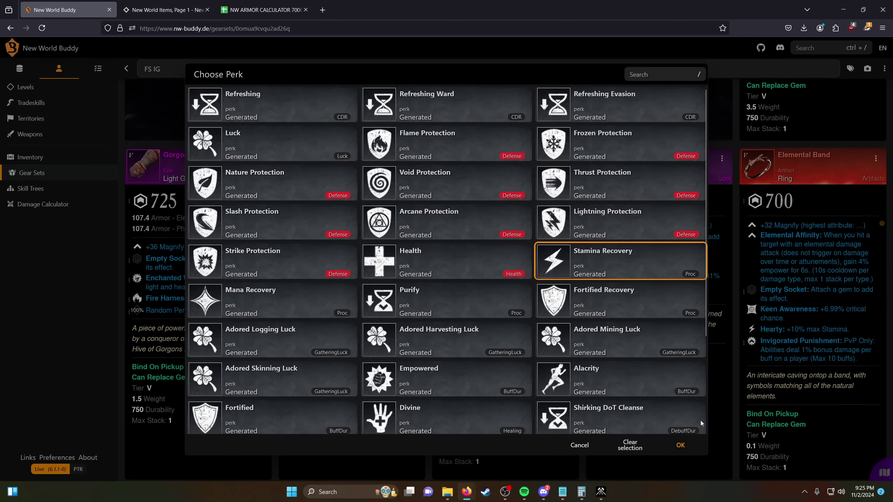
click(698, 453)
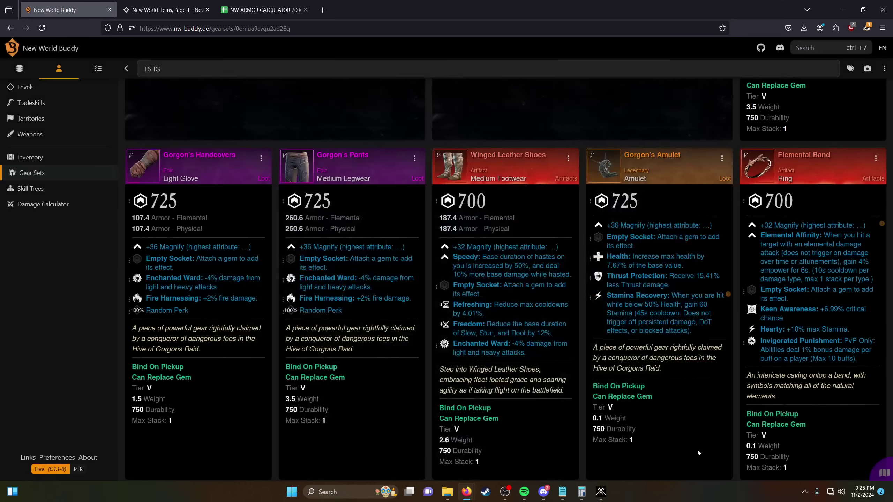
- Set the pants' remaining random perk to plain Refreshing
click(380, 310)
text(ref)
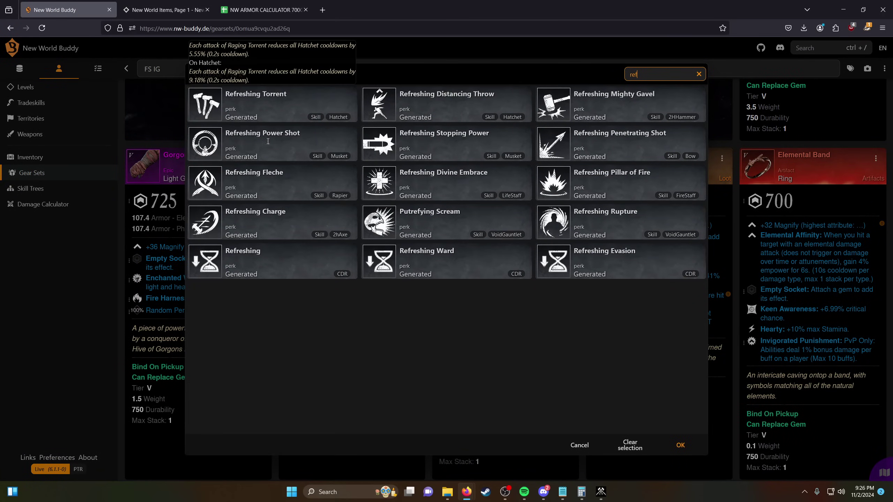
click(246, 261)
click(681, 446)
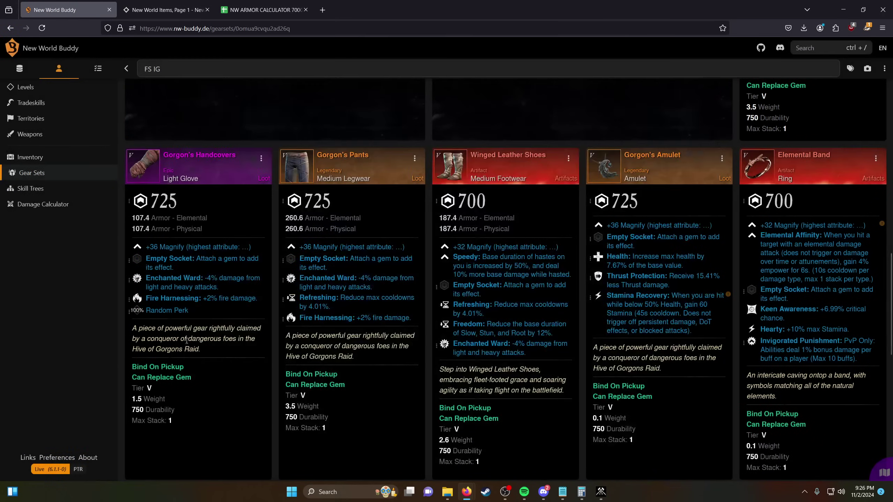
- Give Gorgon's Handcovers the Empowering Meteor Shower perk
click(167, 310)
text(ref)
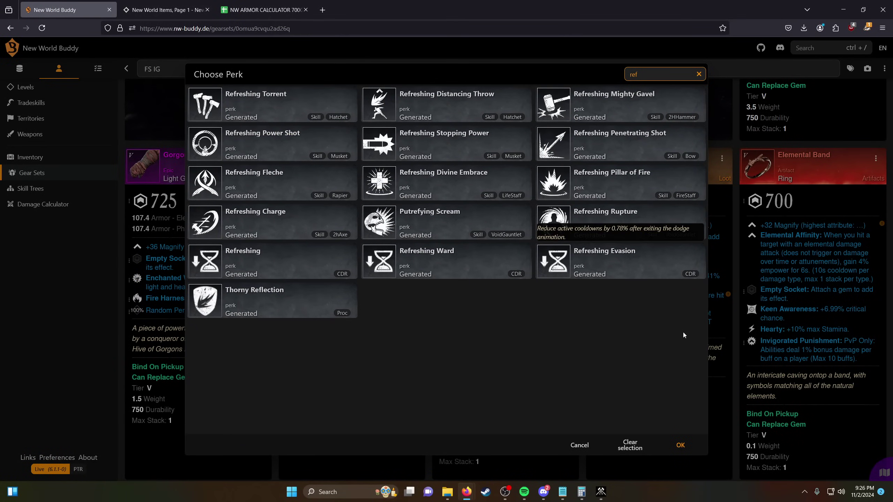
click(579, 445)
scroll(633, 338, up, 10)
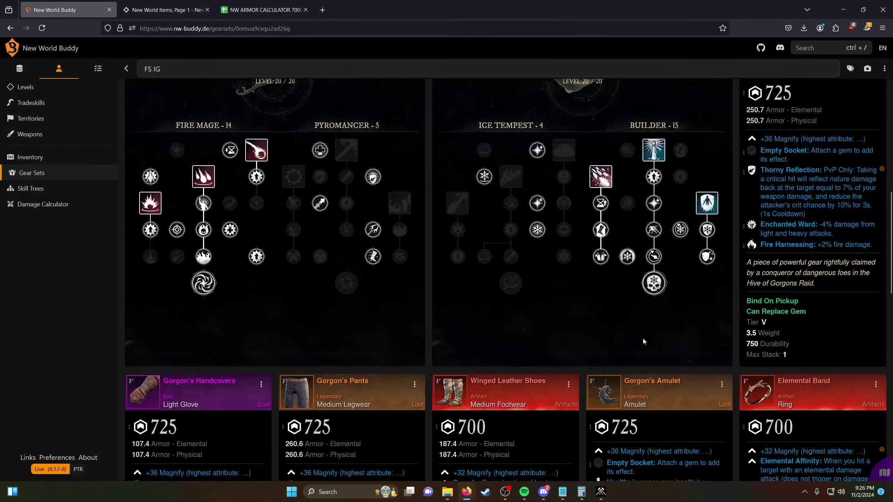
scroll(329, 383, down, 10)
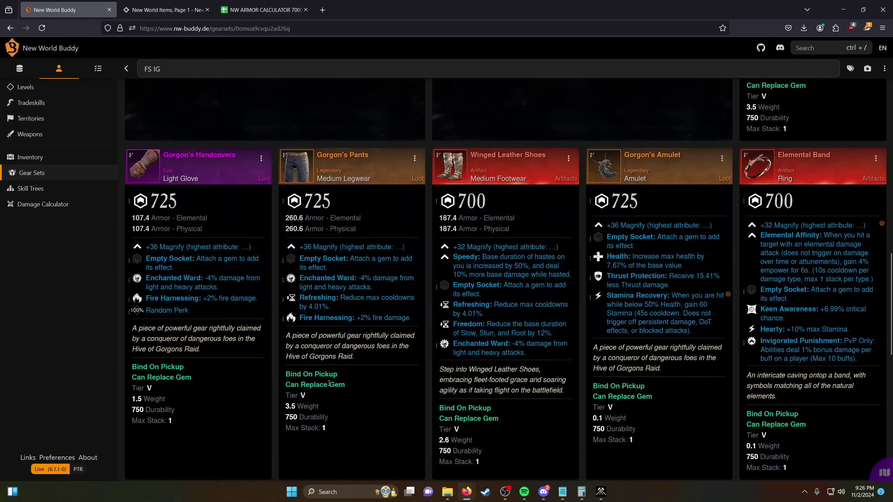
click(190, 311)
text(empo)
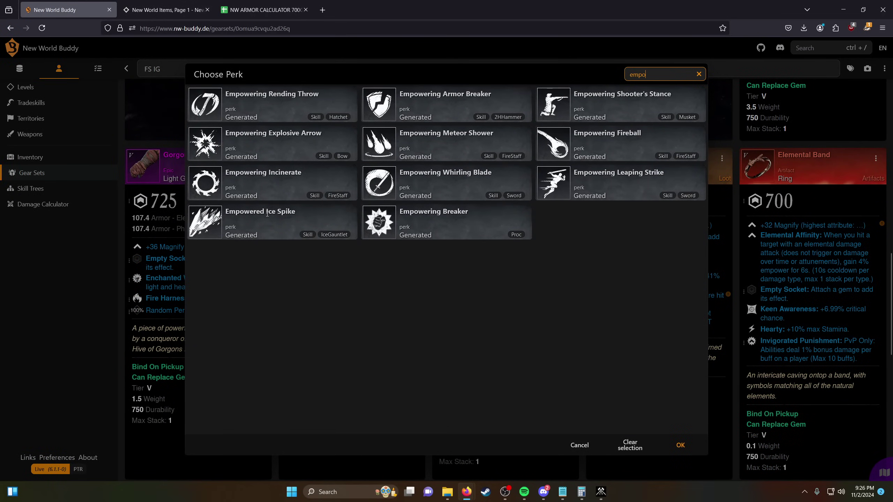
click(446, 142)
click(681, 445)
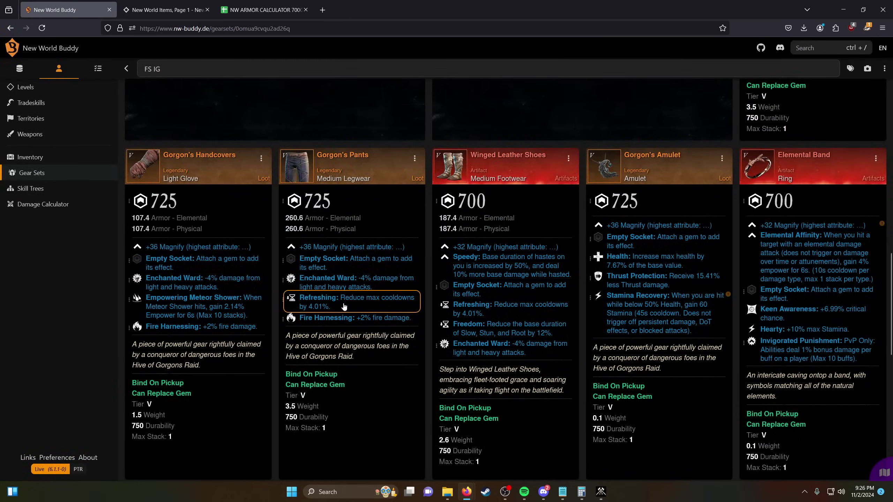
- Replace the pants' Refreshing perk with Refreshing Pillar of Fire
click(344, 306)
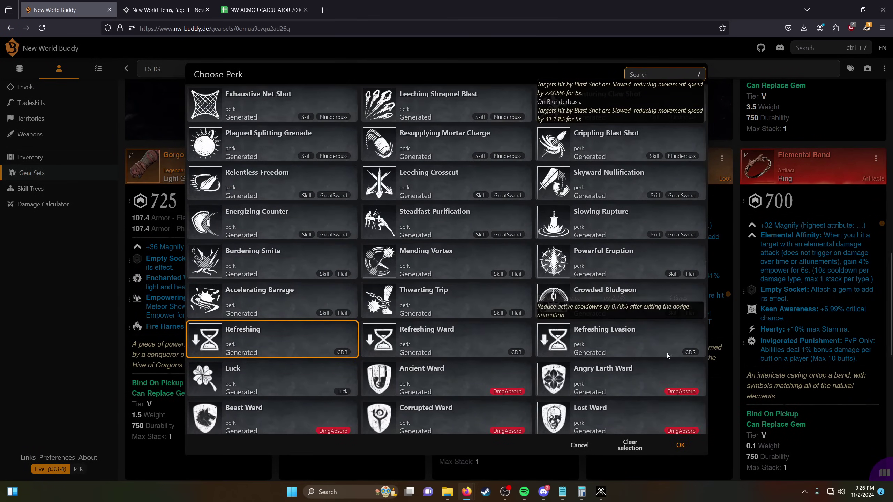
mouse_move(330, 301)
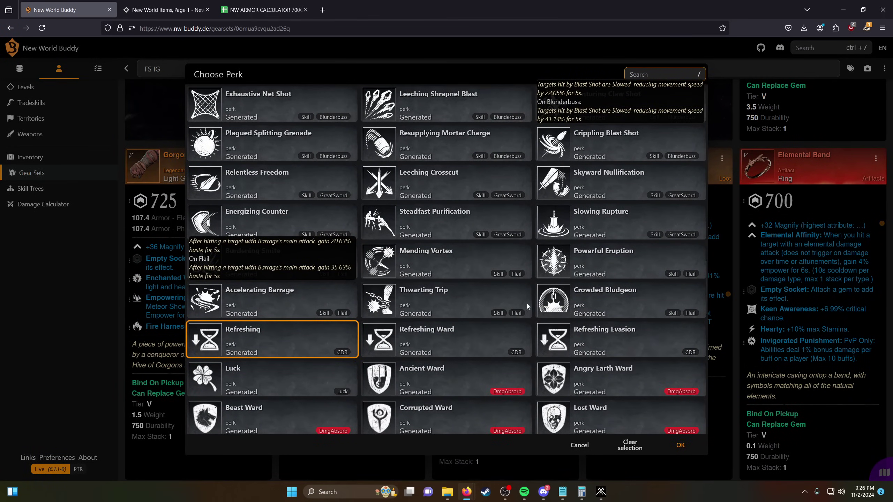
click(580, 446)
scroll(633, 404, down, 6)
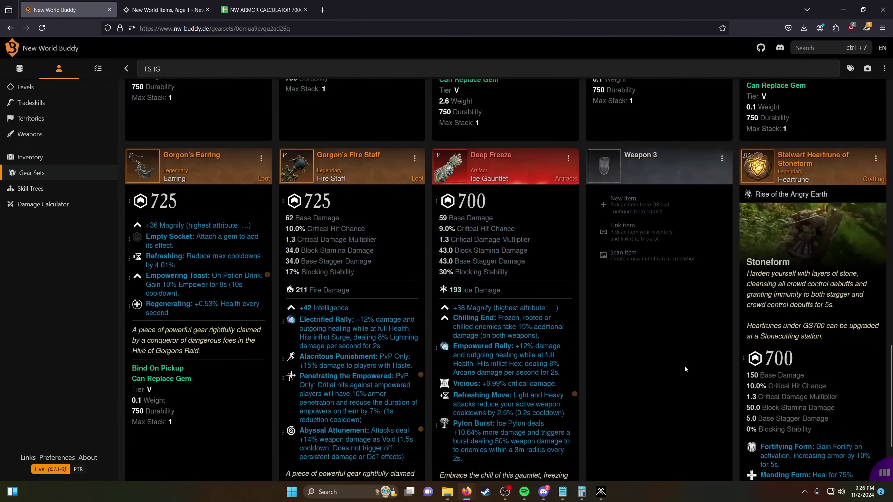
scroll(674, 367, up, 6)
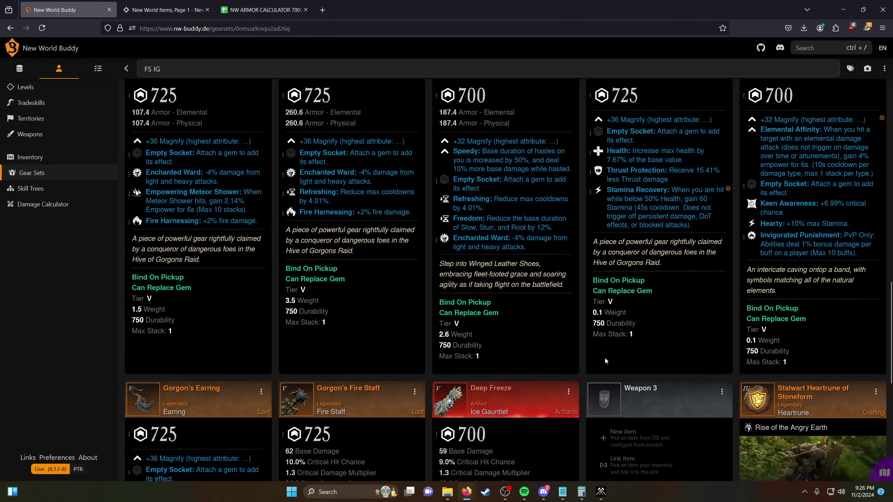
scroll(594, 360, up, 10)
scroll(365, 408, down, 5)
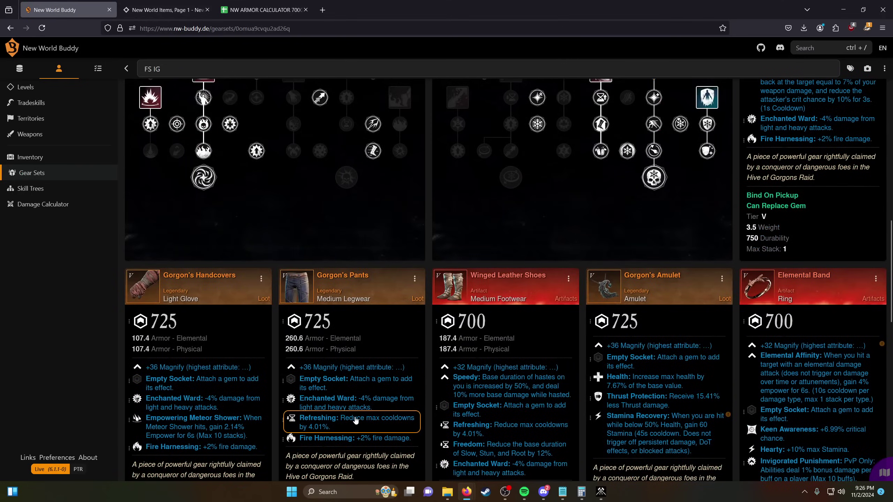
click(355, 420)
text(pill)
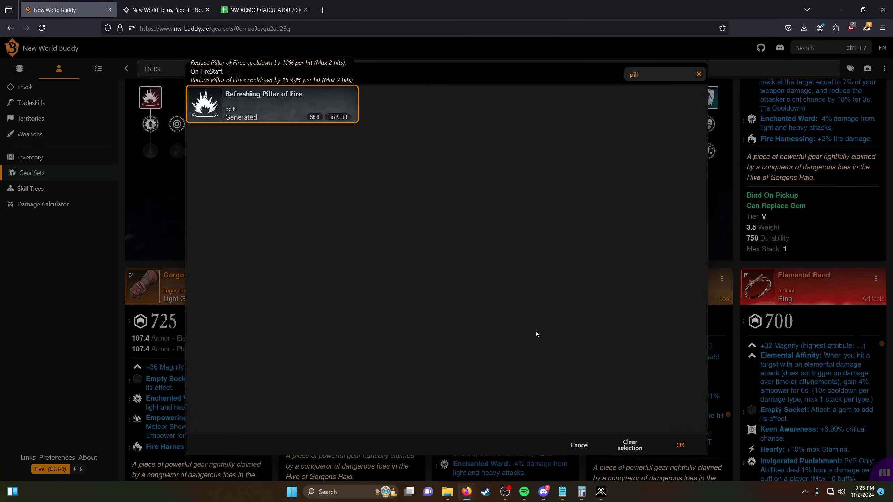
click(274, 112)
click(681, 446)
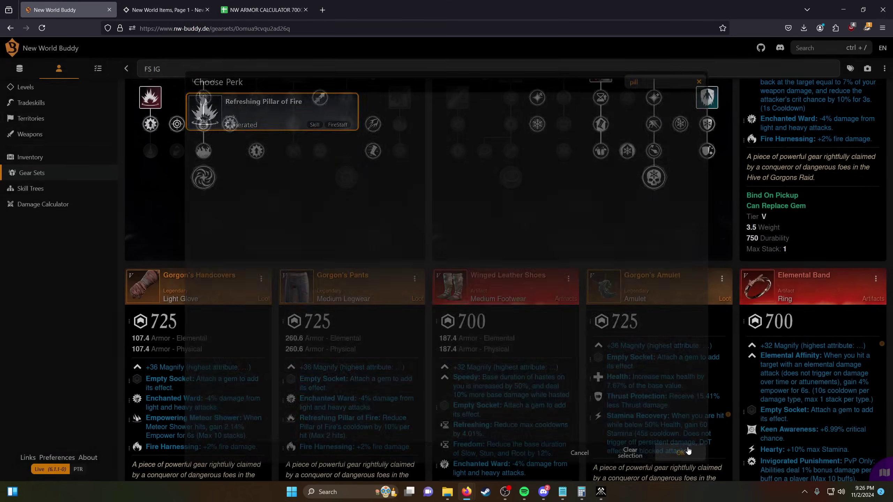
scroll(656, 363, down, 6)
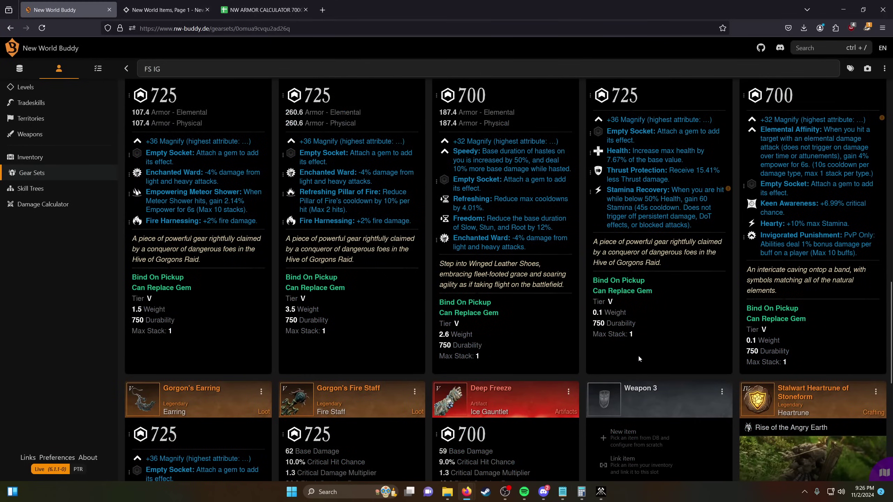
- Set the first random perk on Gorgon's Tusks to Fire Harnessing
scroll(642, 368, down, 6)
scroll(630, 364, up, 7)
scroll(618, 359, up, 8)
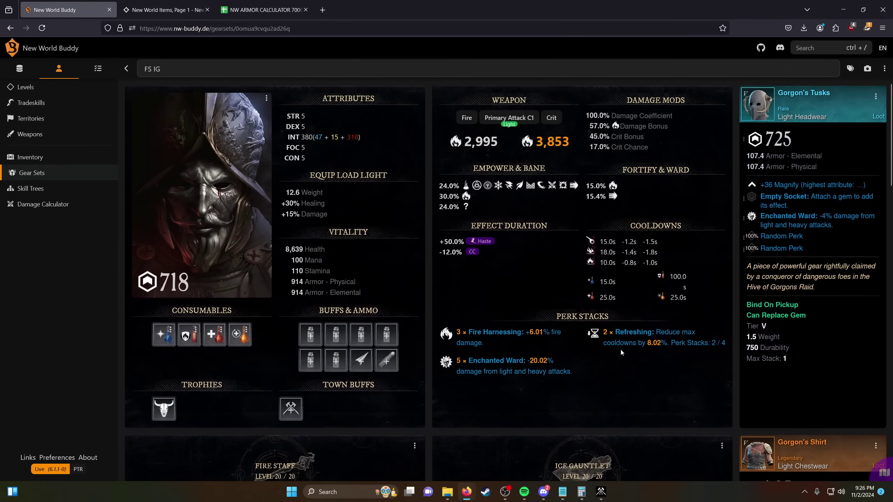
click(790, 238)
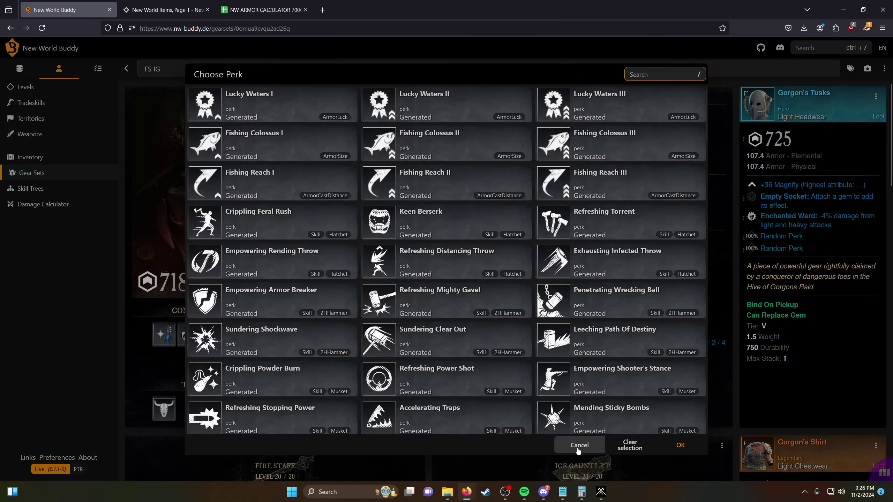
click(790, 340)
scroll(788, 341, down, 5)
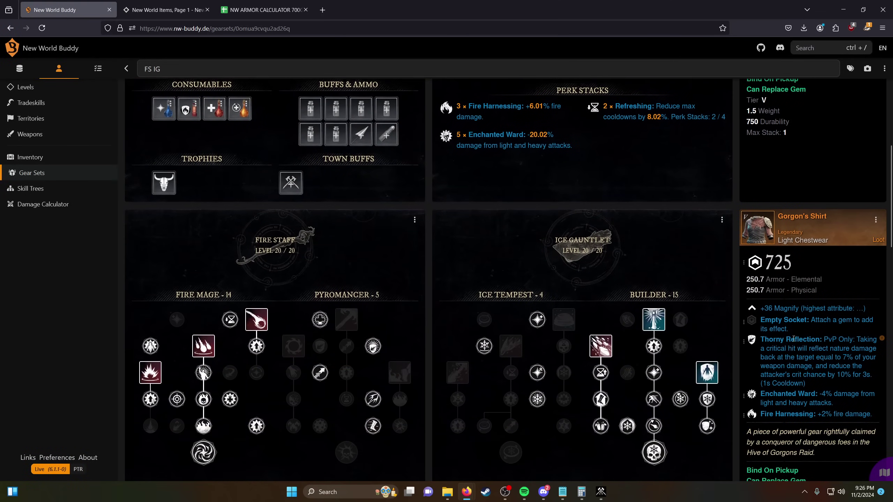
scroll(794, 341, up, 5)
click(782, 248)
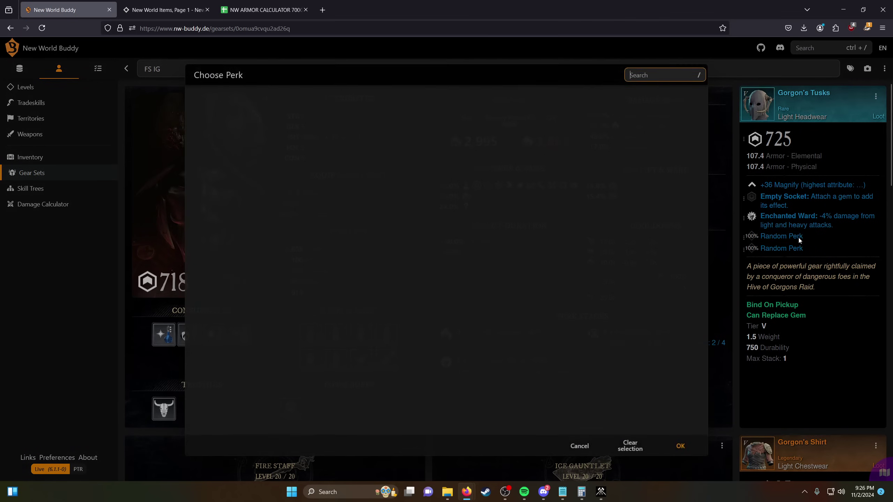
text(fire)
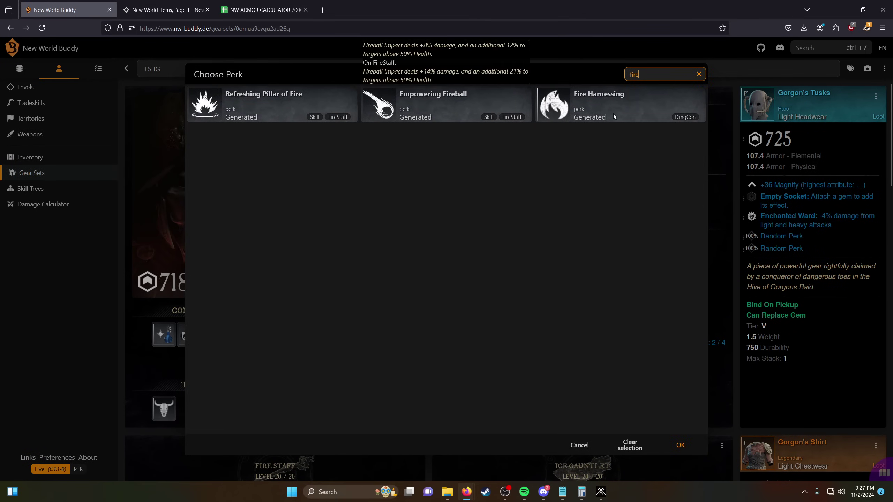
click(694, 451)
- Set the Tusks' second random perk to Refreshing
click(784, 249)
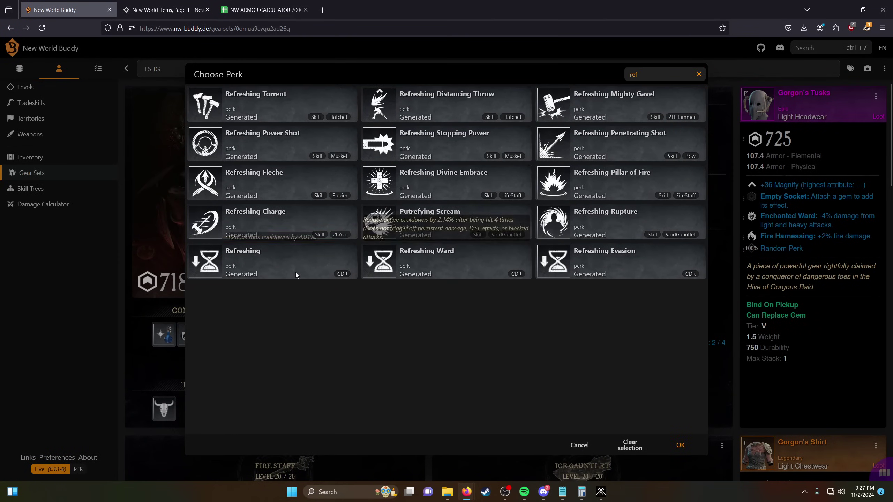
click(296, 275)
click(696, 443)
- Socket an Ignited Elemental Ward gem in the helmet
click(789, 204)
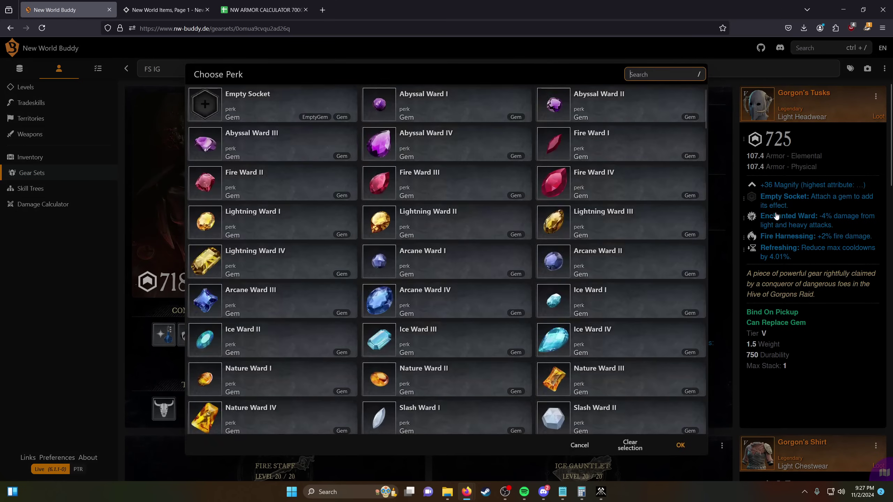
click(579, 446)
scroll(626, 359, down, 8)
scroll(701, 241, up, 8)
click(779, 205)
scroll(461, 280, down, 10)
scroll(492, 285, down, 20)
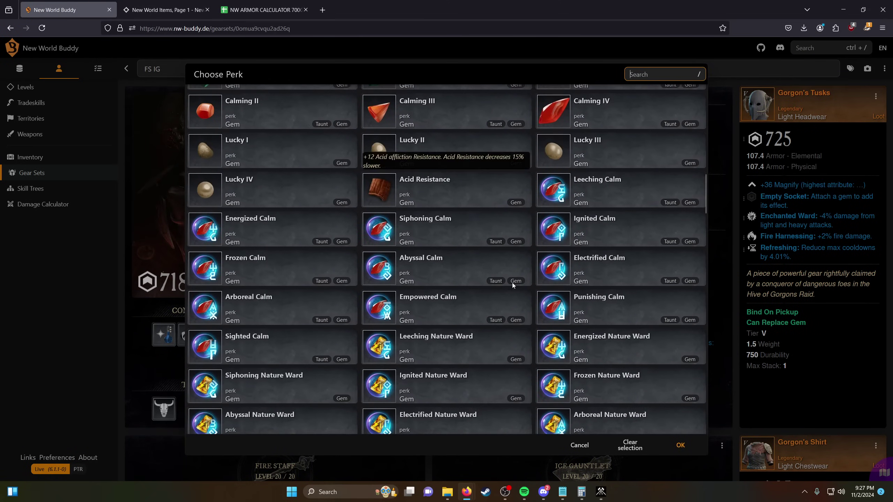
scroll(509, 287, down, 15)
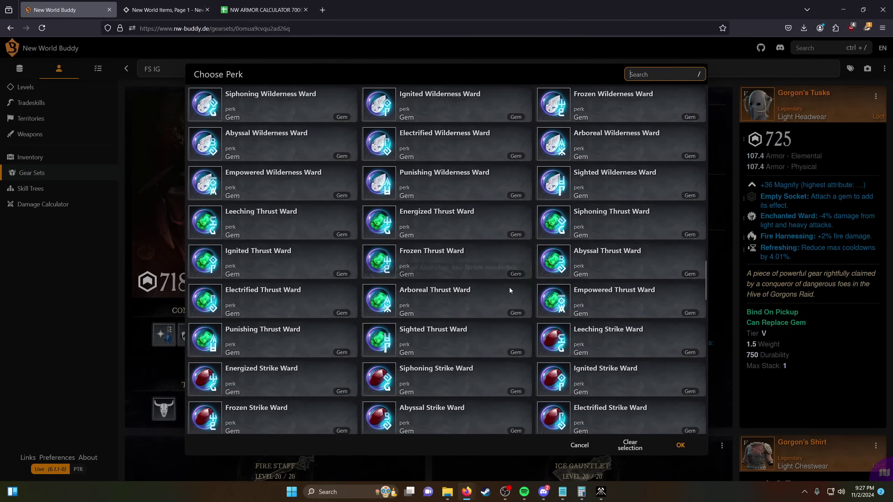
scroll(509, 288, down, 9)
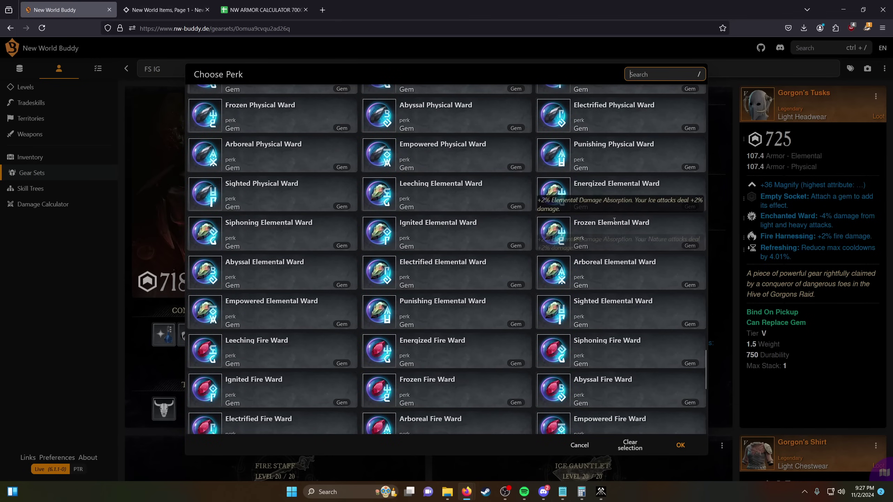
text(i)
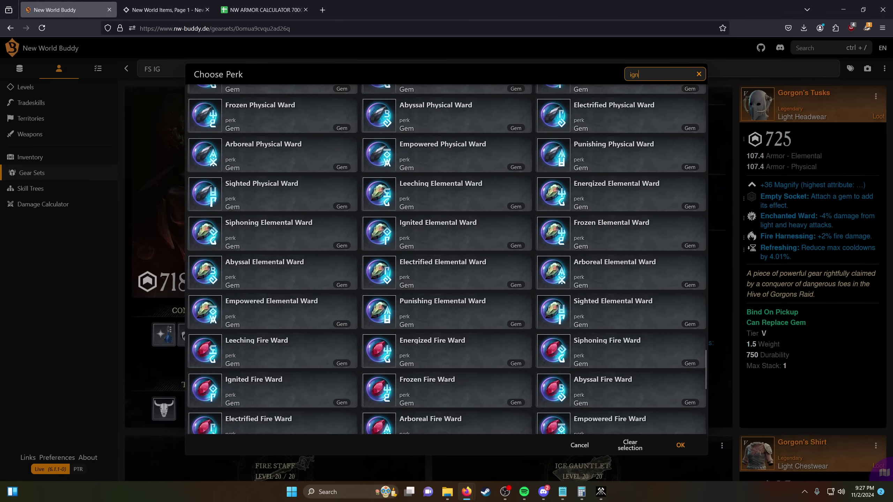
text(gn)
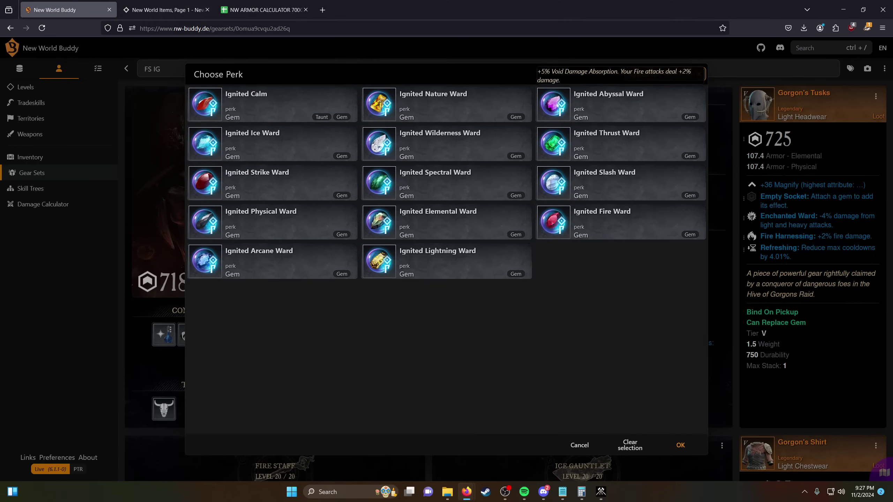
text(ited ele)
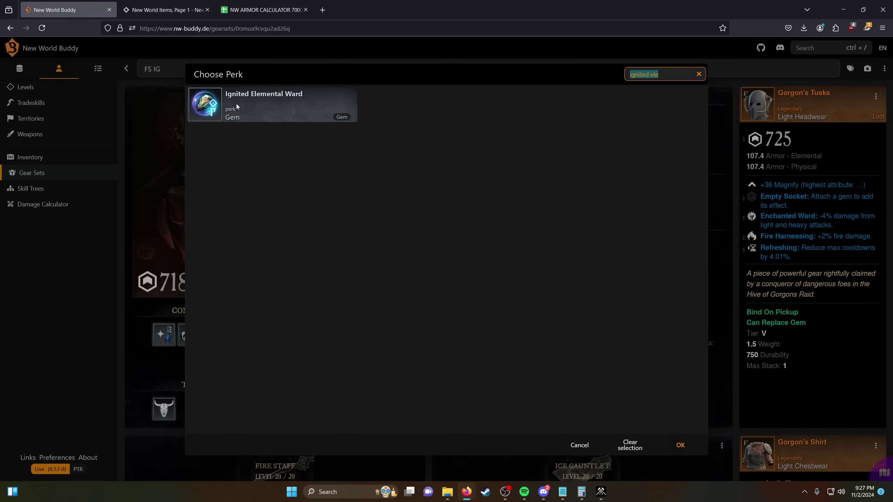
click(237, 107)
click(680, 445)
- Add Ignited Elemental Ward gems to the chest piece, Handcovers, Pants and Winged Leather Shoes
scroll(732, 387, down, 5)
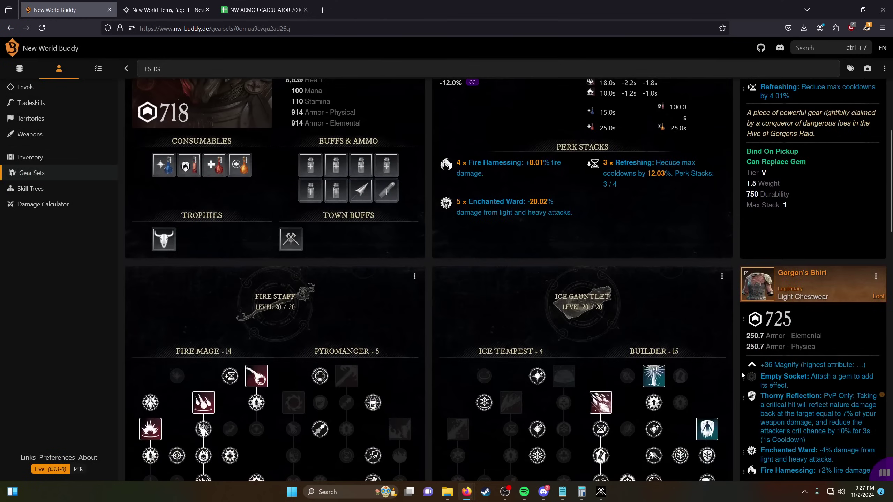
click(802, 384)
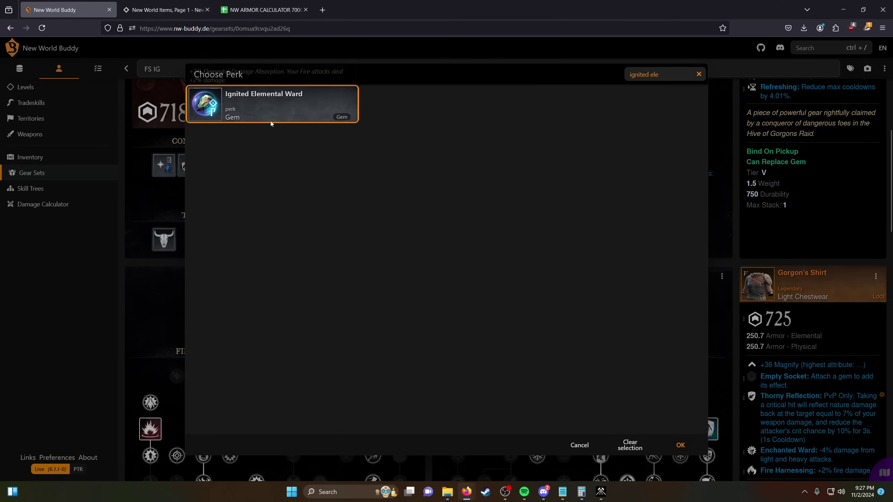
click(680, 445)
scroll(462, 353, down, 8)
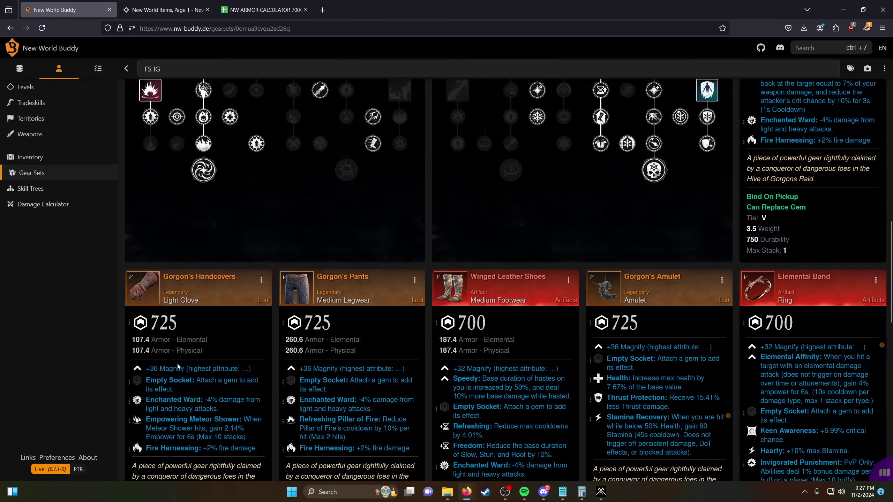
click(169, 381)
click(259, 103)
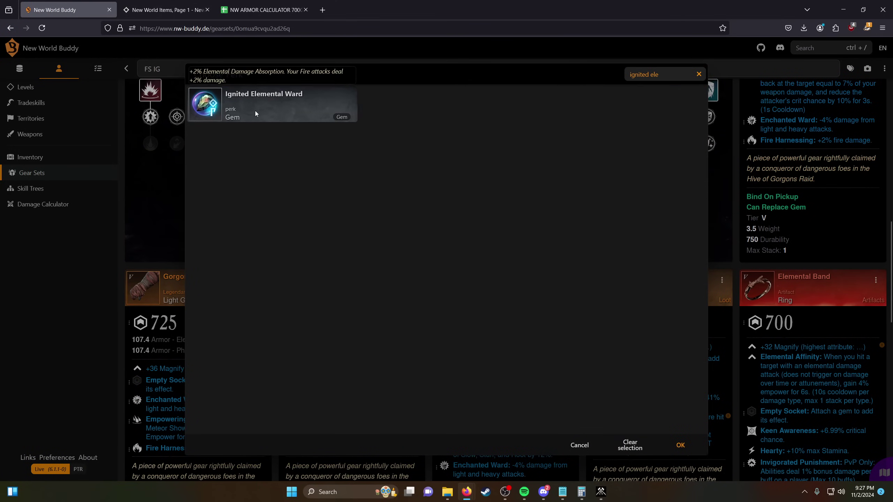
click(681, 445)
click(372, 382)
click(273, 103)
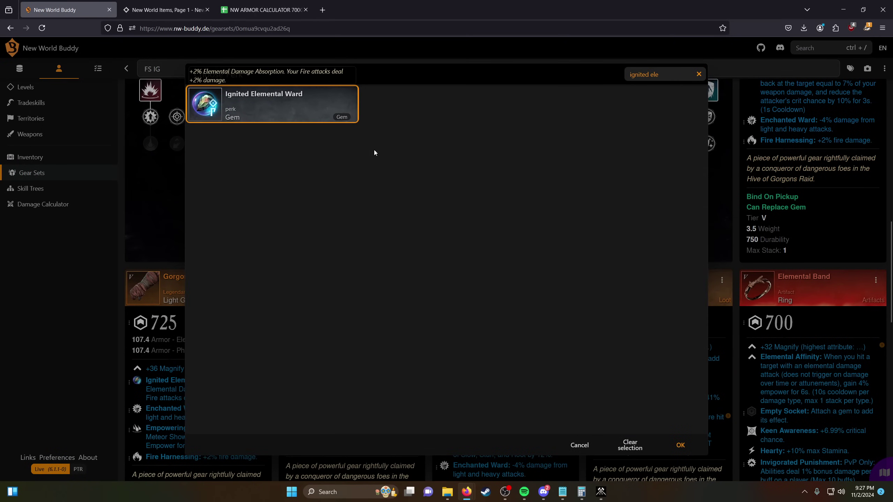
click(681, 445)
click(505, 408)
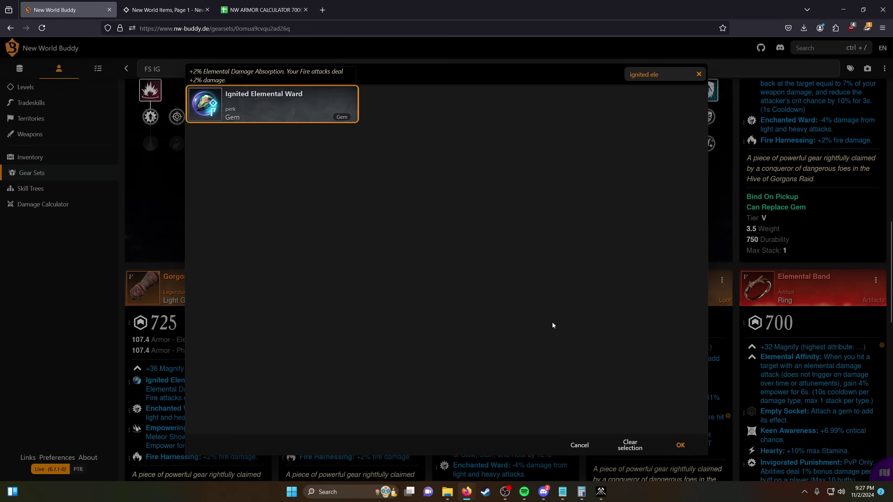
click(680, 445)
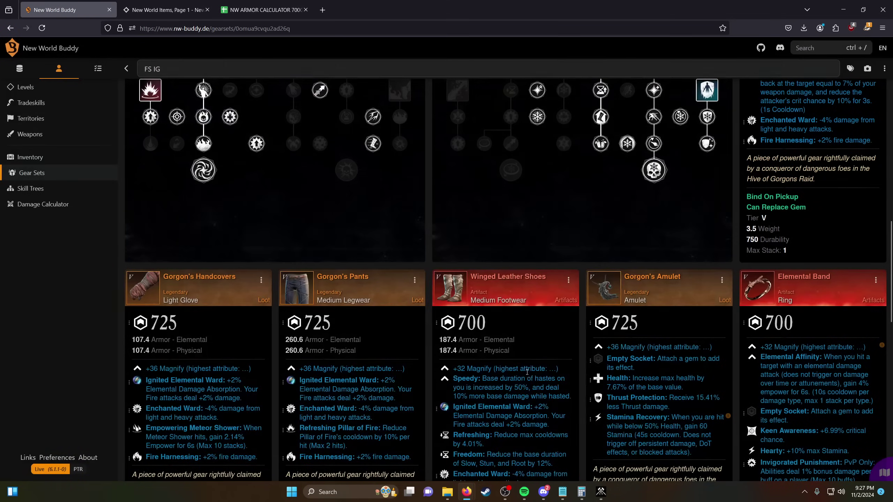
- Swap the shoes' Enchanted Ward perk for Hasted Vigor
scroll(502, 365, down, 3)
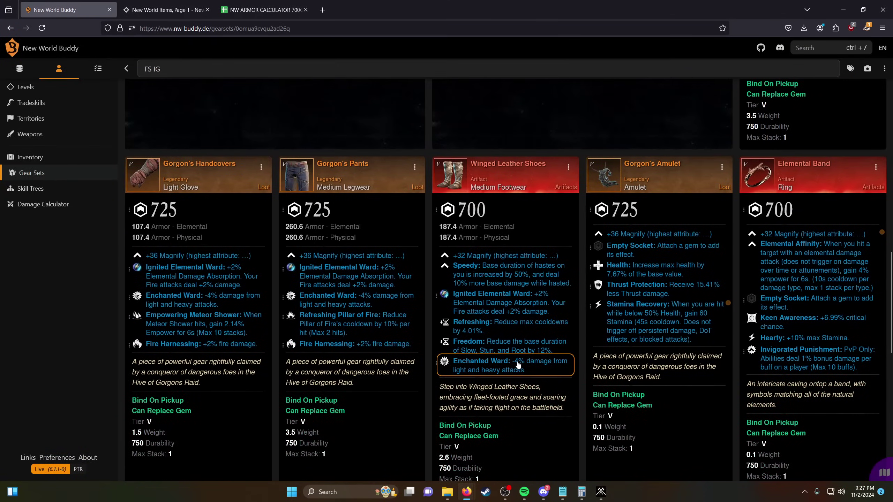
click(518, 365)
text(hast)
click(267, 105)
click(681, 445)
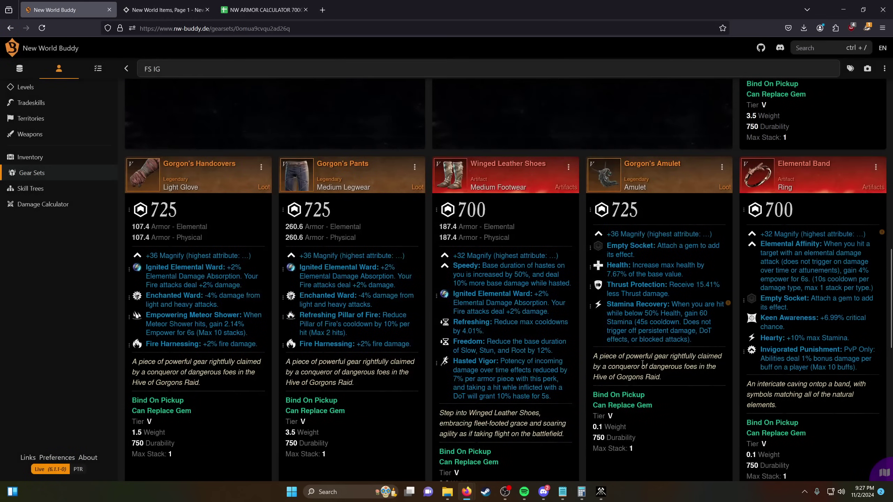
scroll(643, 364, up, 3)
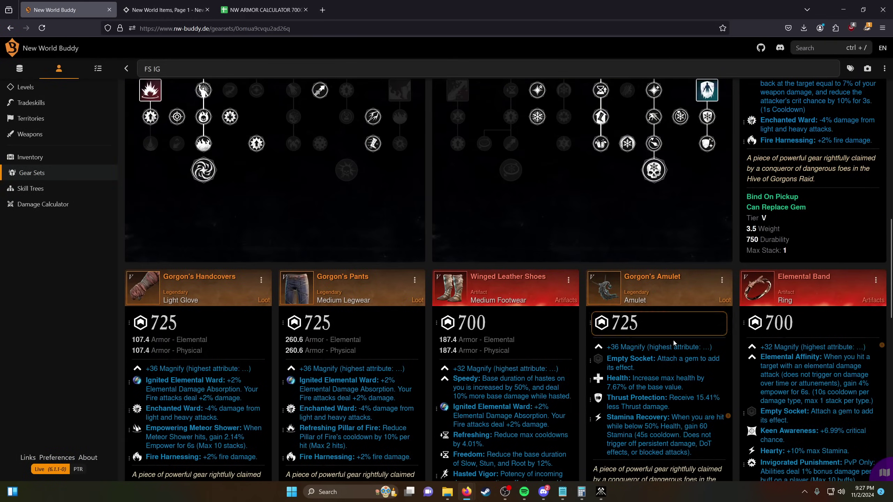
- Socket Elemental Ward IV in the amulet and Physical Ward IV in the Elemental Band ring
click(666, 368)
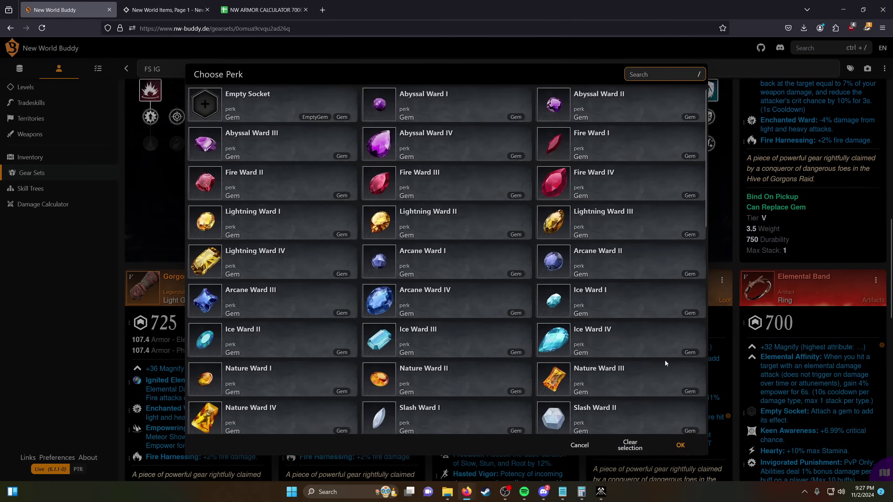
text(ele)
click(267, 141)
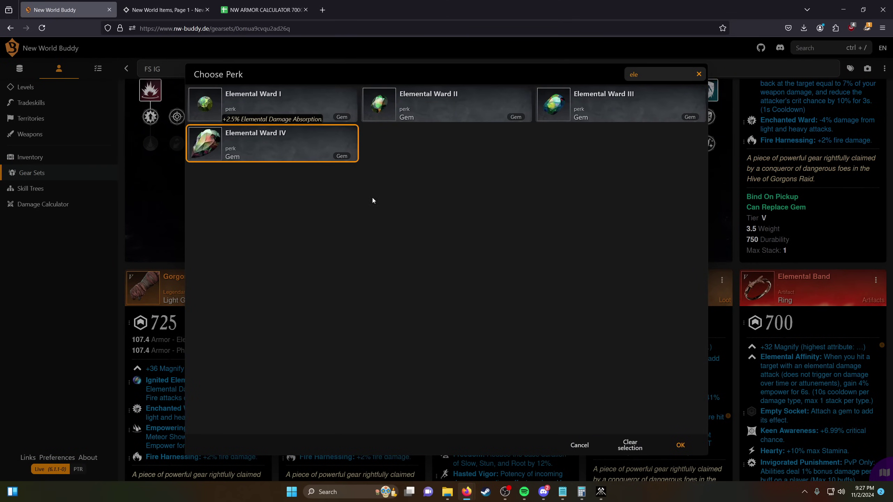
click(680, 445)
click(794, 422)
text(phy)
click(289, 139)
click(680, 445)
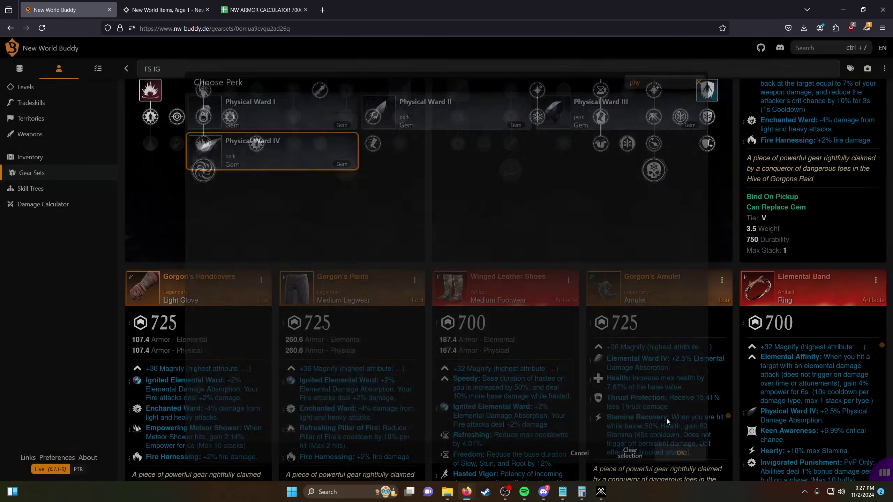
- Change the amulet's gem to Physical Ward IV and give Gorgon's Earring Physical Ward IV
scroll(651, 387, down, 8)
scroll(636, 364, up, 4)
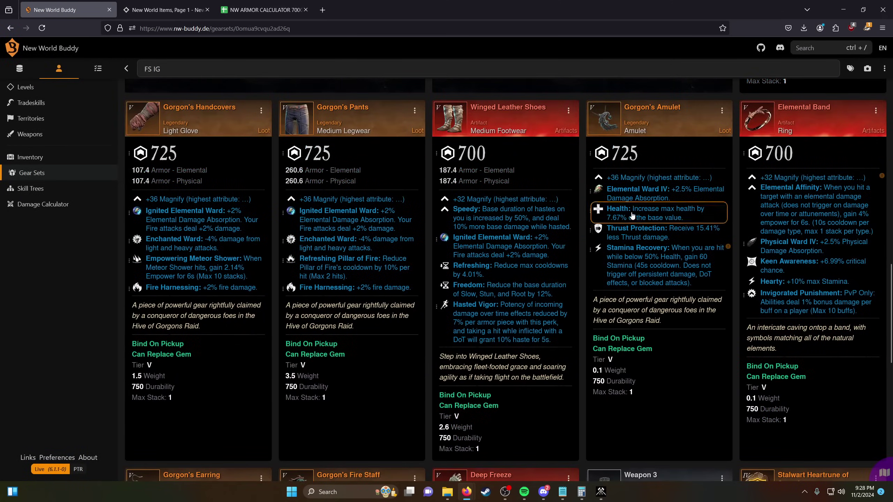
click(630, 191)
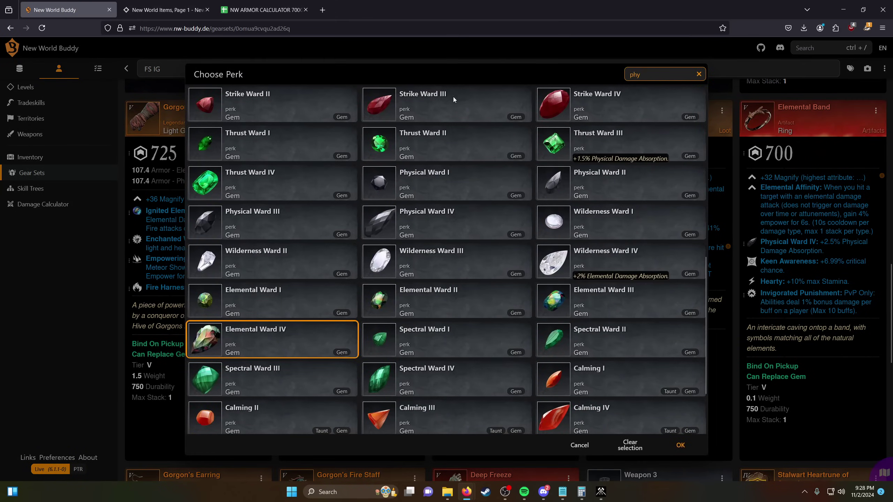
click(271, 142)
click(680, 446)
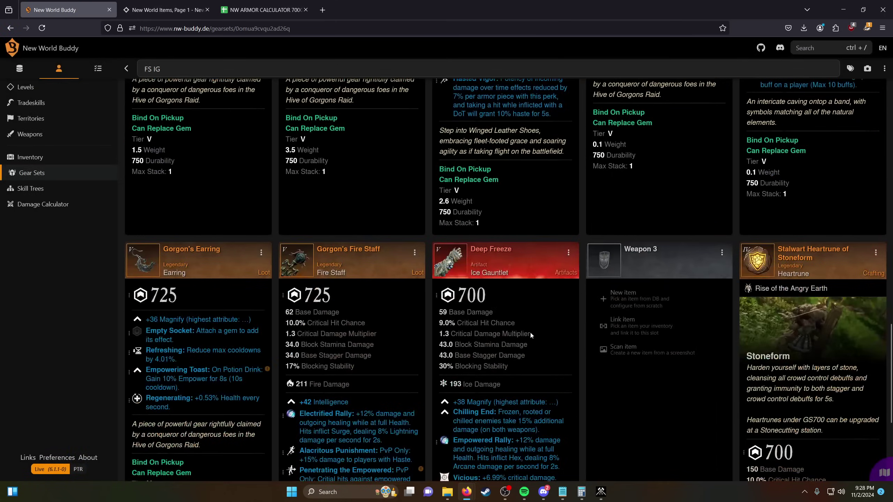
click(193, 334)
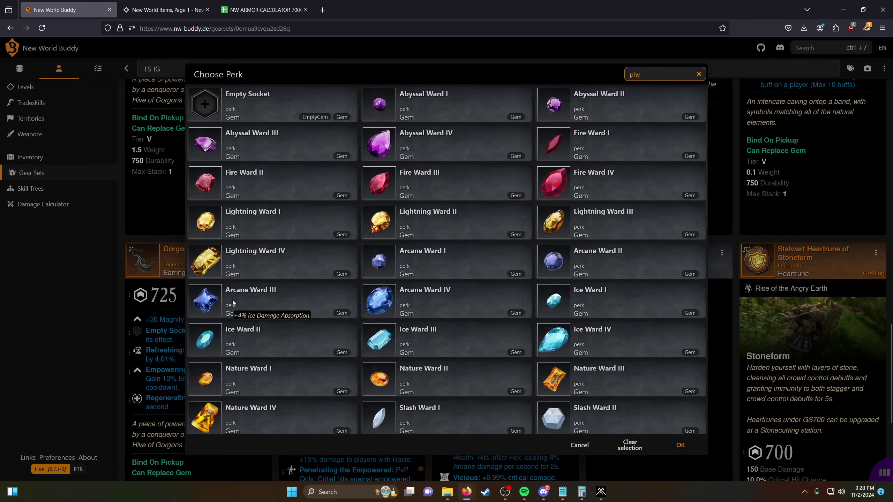
click(254, 144)
click(680, 445)
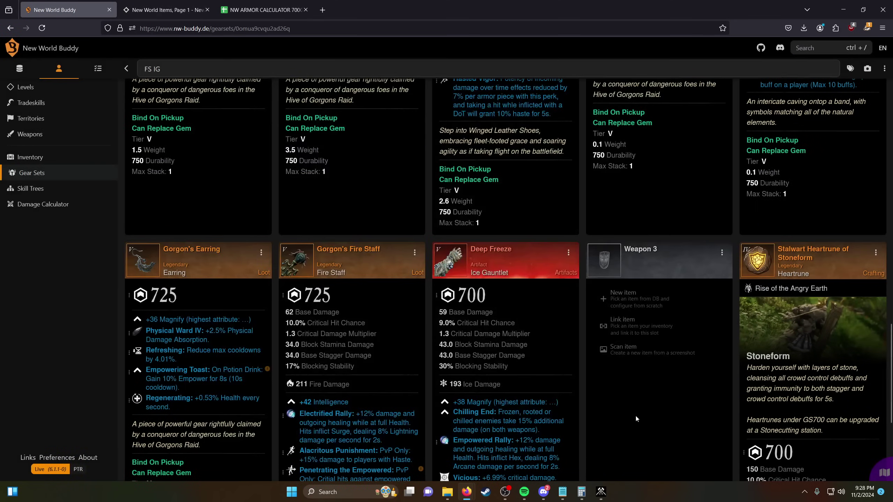
- Replace the earring's Physical Ward IV gem with Slash Ward IV
click(196, 335)
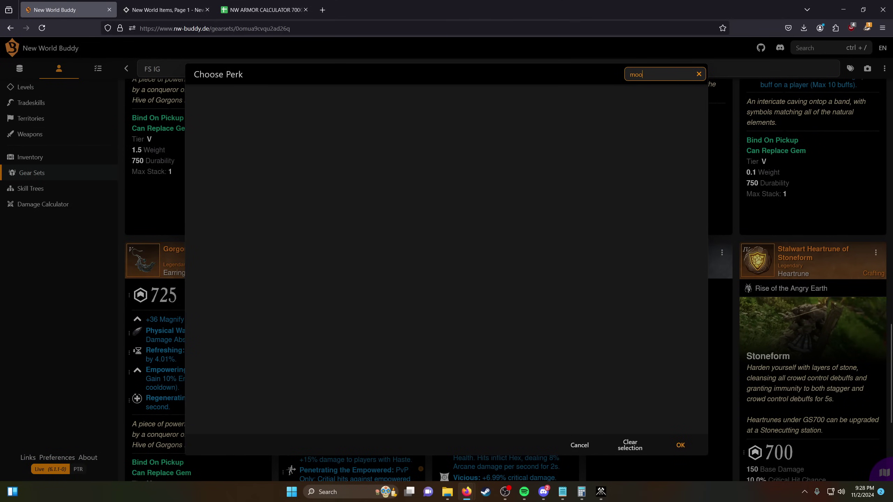
key(BackSpace)
key(BackSpace)
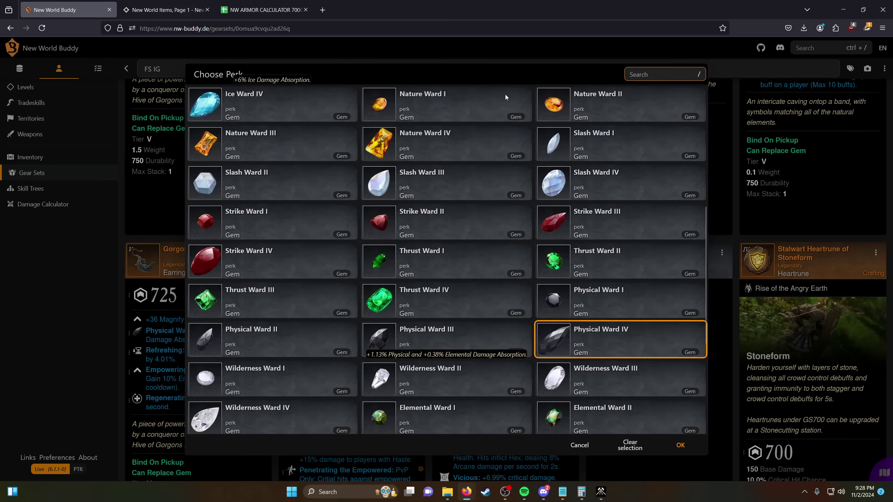
click(621, 182)
click(681, 445)
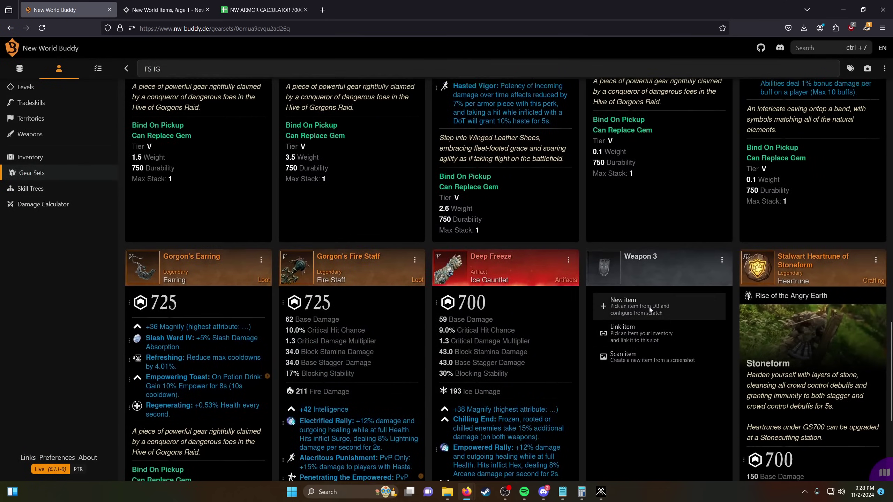
scroll(652, 309, up, 5)
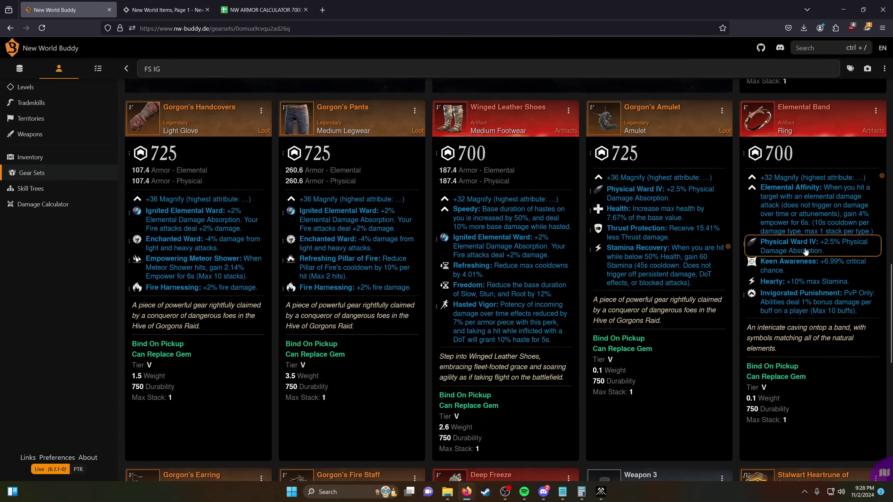
- Swap the ring's and amulet's Physical Ward IV gems for Slash Ward IV
click(805, 251)
text(slash)
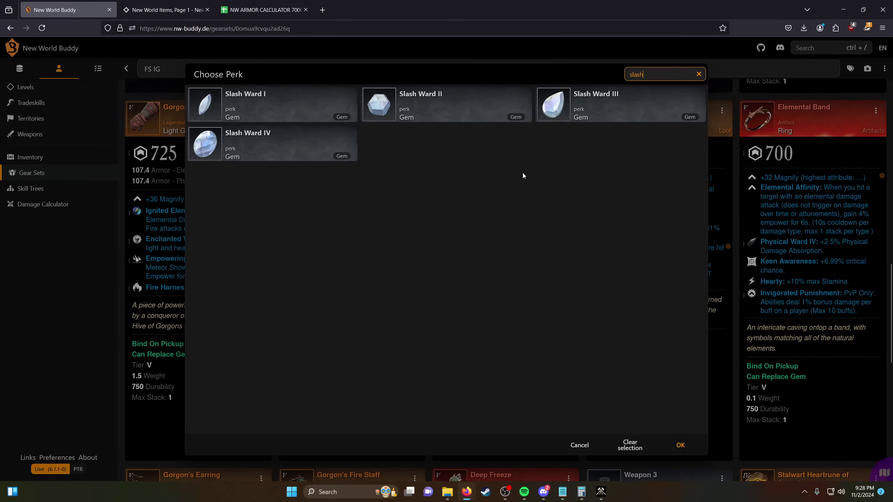
click(275, 144)
click(680, 445)
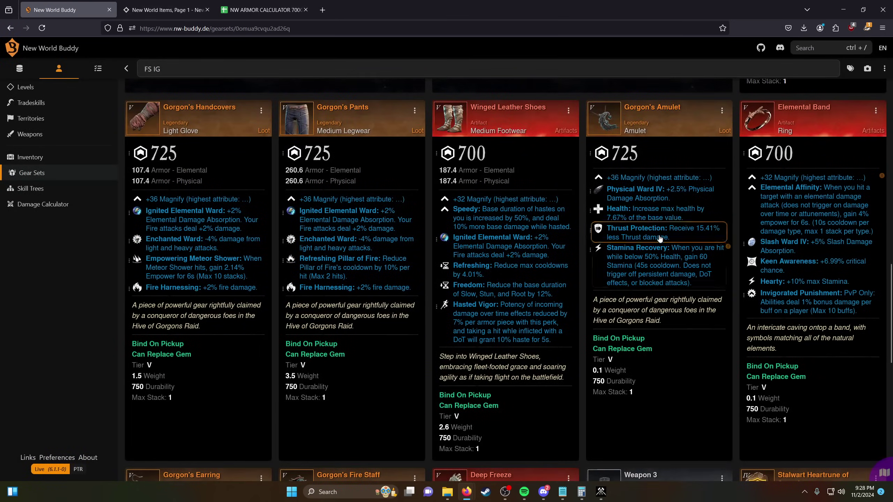
click(643, 194)
text(slash)
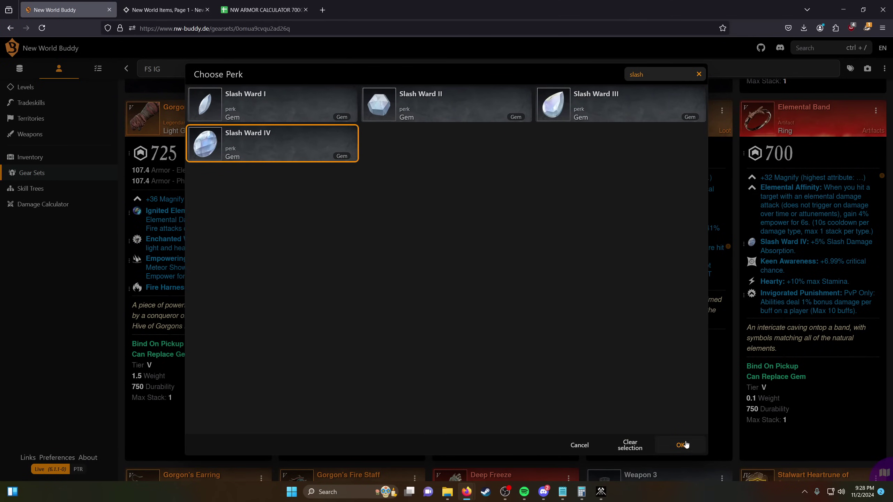
click(680, 446)
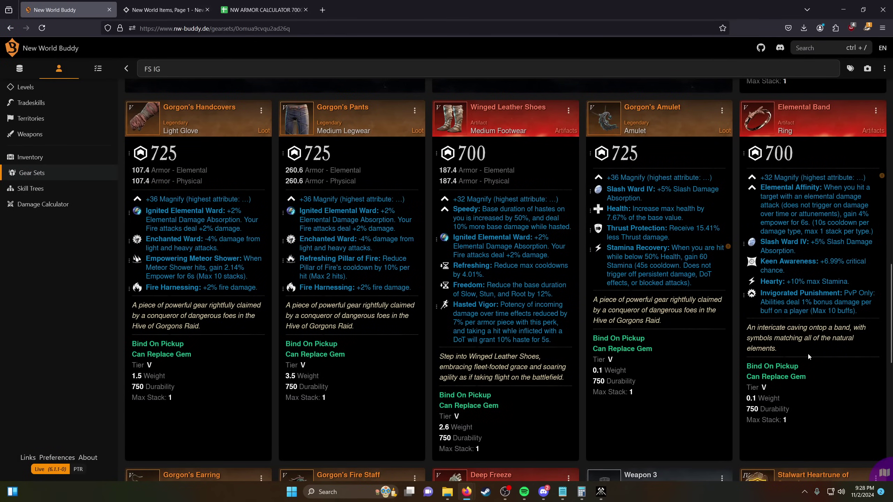
- Replace Refreshing on Gorgon's Tusks with Empowering Fireball (+8% Fireball impact damage)
scroll(708, 364, up, 15)
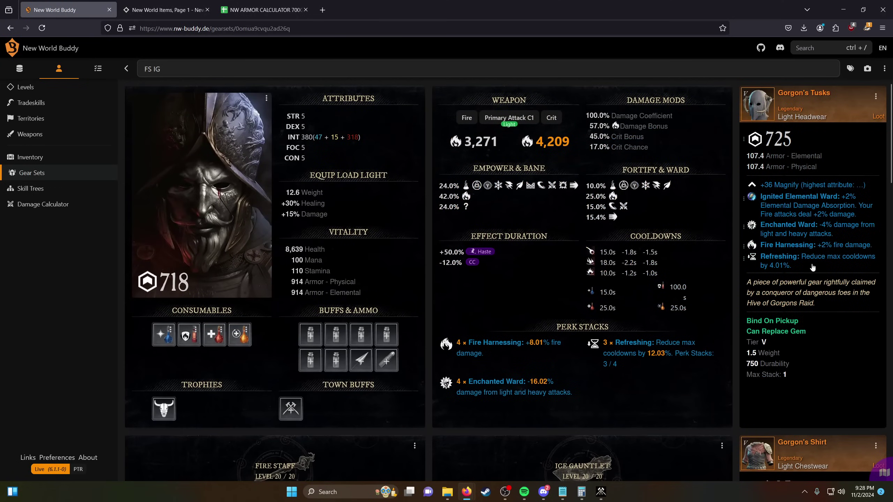
click(787, 260)
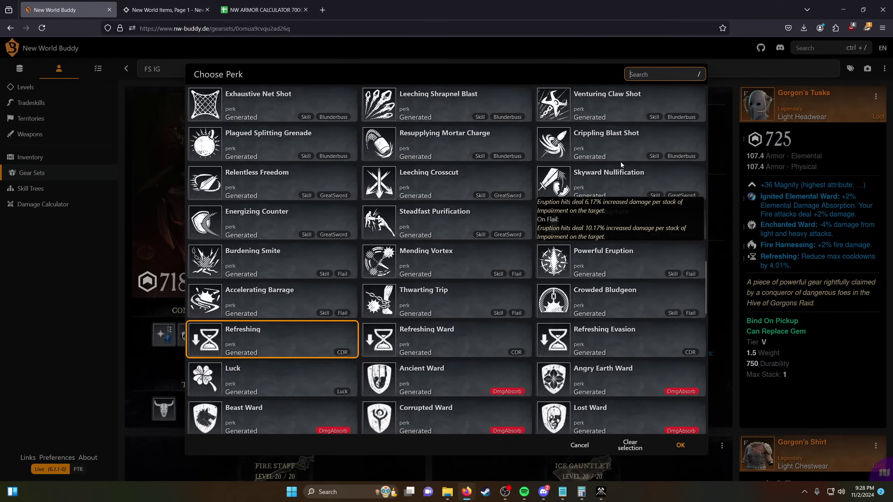
text(fireball)
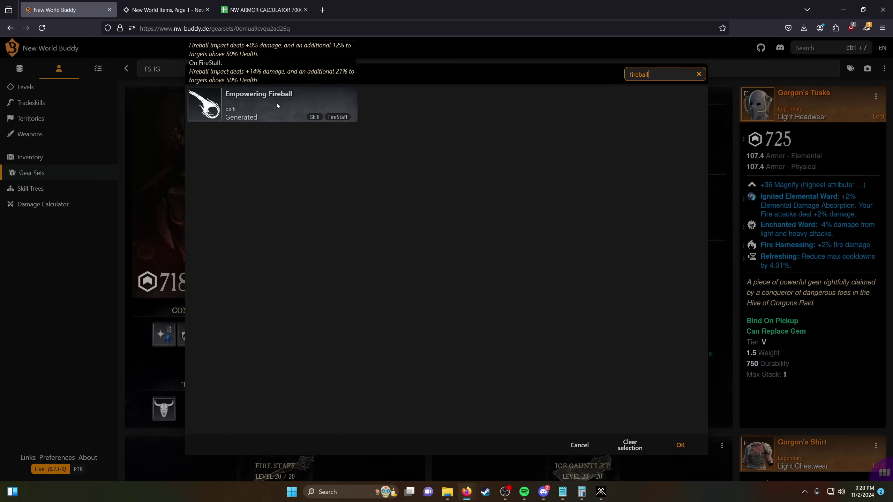
click(277, 106)
click(679, 447)
scroll(810, 352, down, 5)
scroll(761, 315, up, 5)
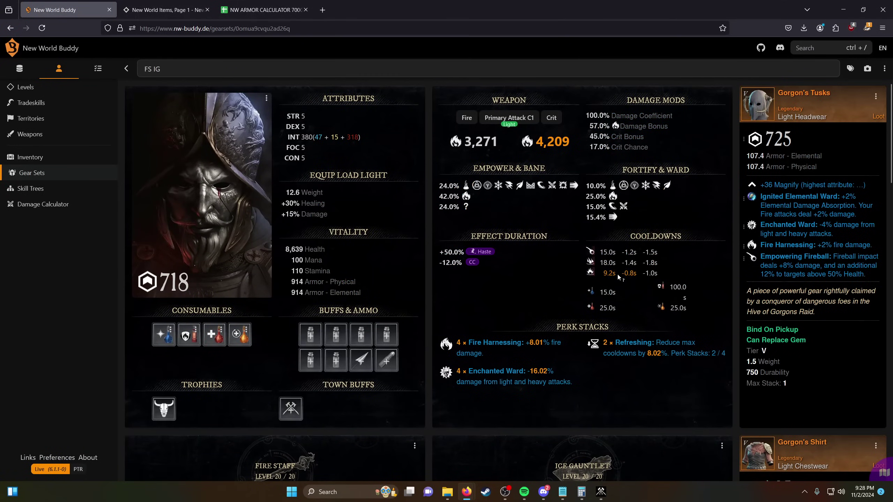
- Equip Roasted Rabbit with Seasoned Vegetables in a Buffs & Ammo slot
click(348, 152)
click(502, 446)
click(377, 329)
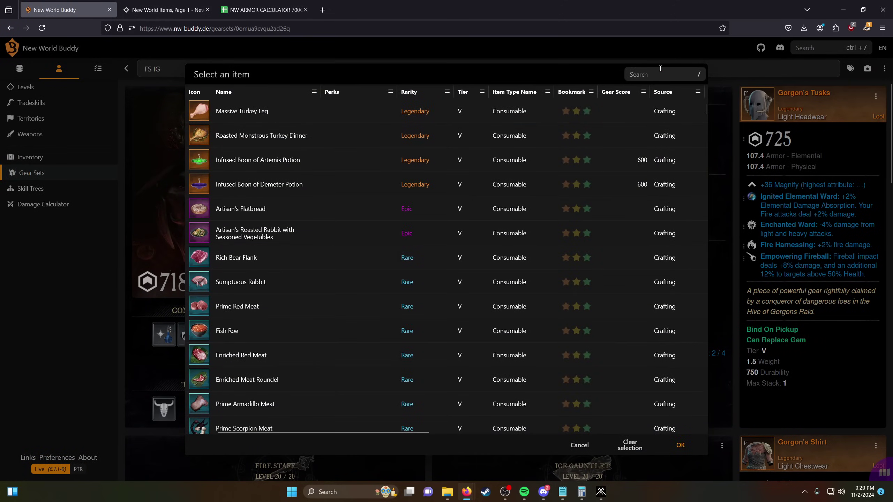
click(695, 73)
text(rabb)
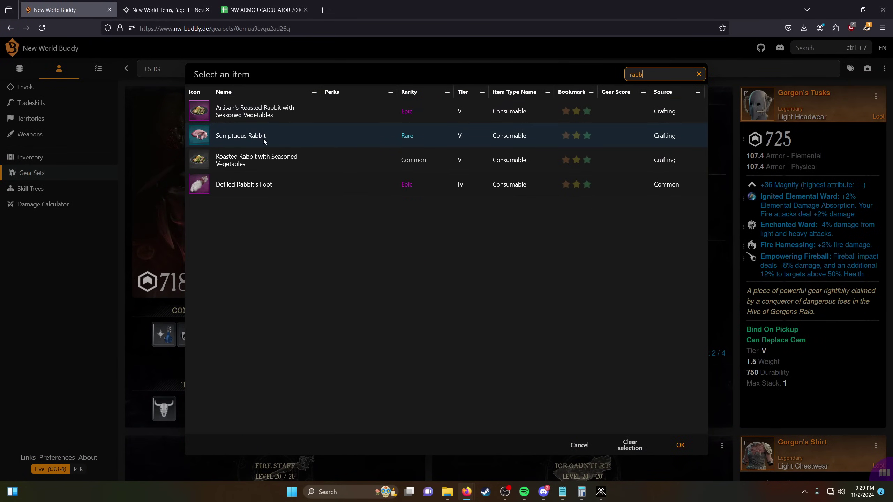
double_click(265, 164)
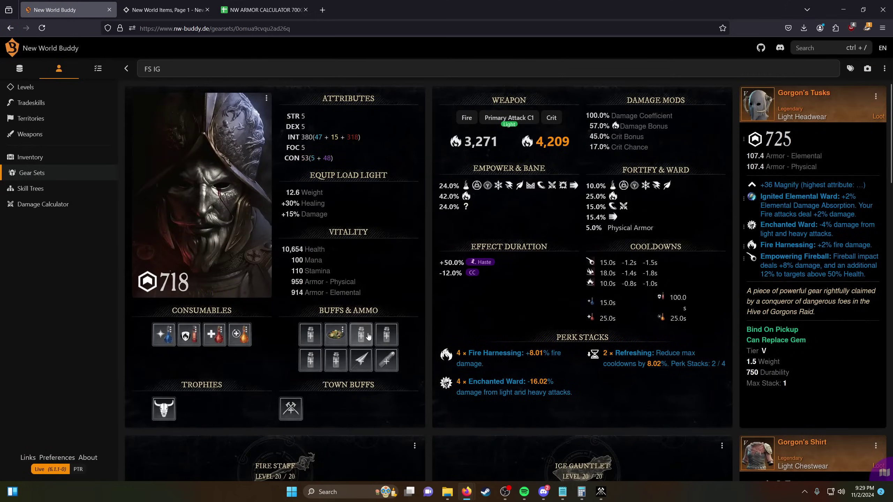
- Put a Gold Touched Honing Stone in the next buffs slot
click(362, 335)
click(650, 75)
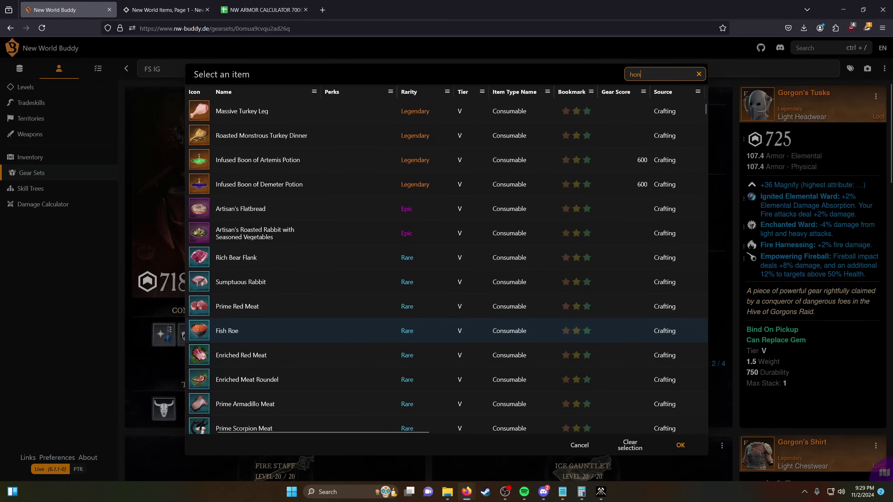
click(278, 161)
click(696, 446)
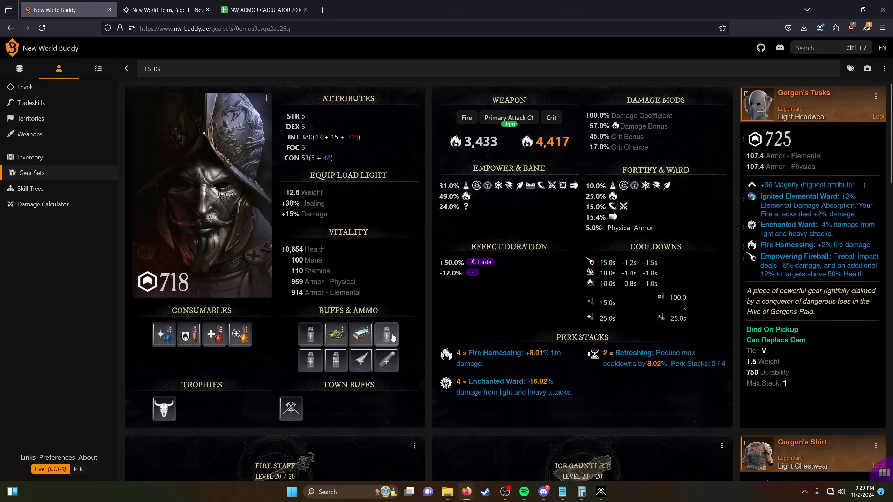
- Equip the first Energizing food in the first buffs slot
click(313, 339)
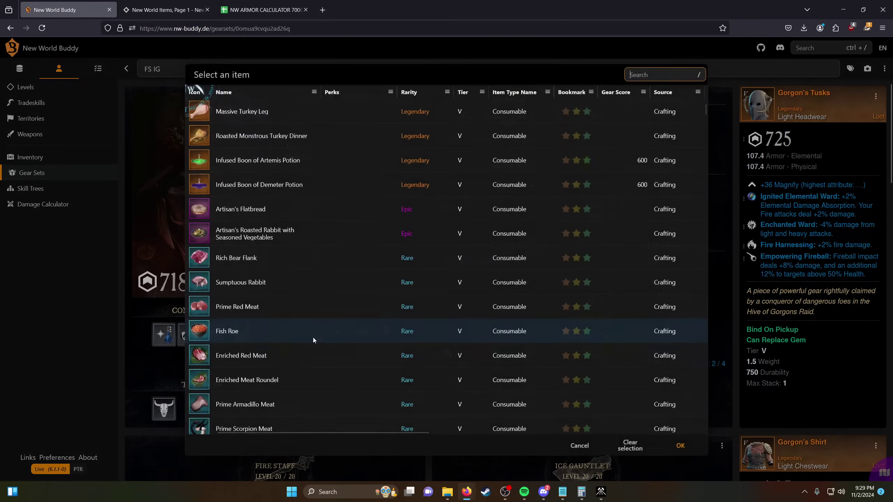
text(energ)
click(253, 116)
click(680, 445)
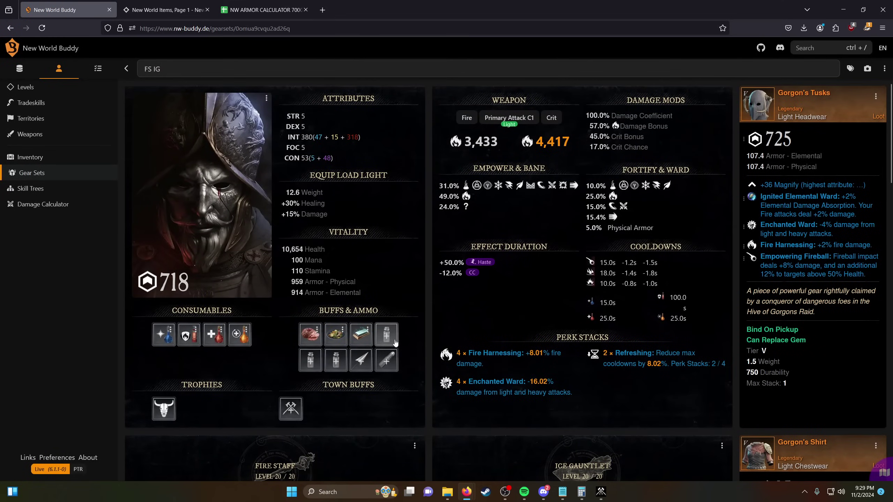
- Equip Desert Sunrise in another buffs slot
click(395, 342)
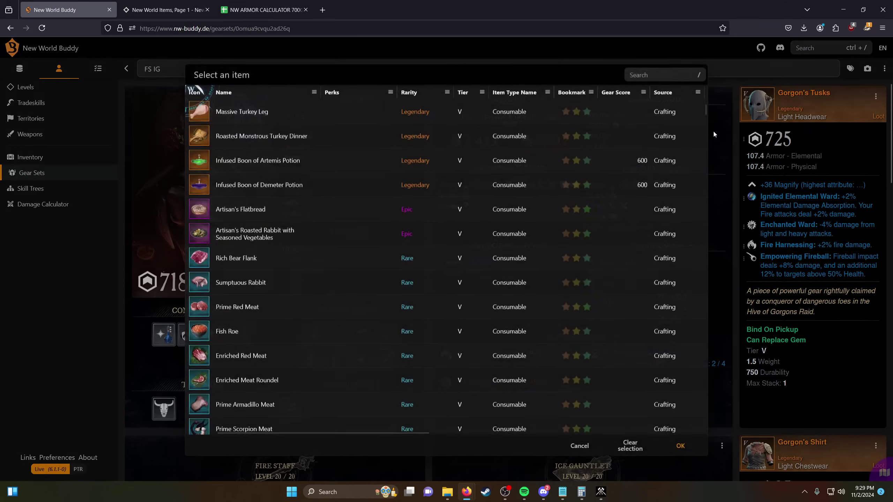
click(671, 73)
text(dese)
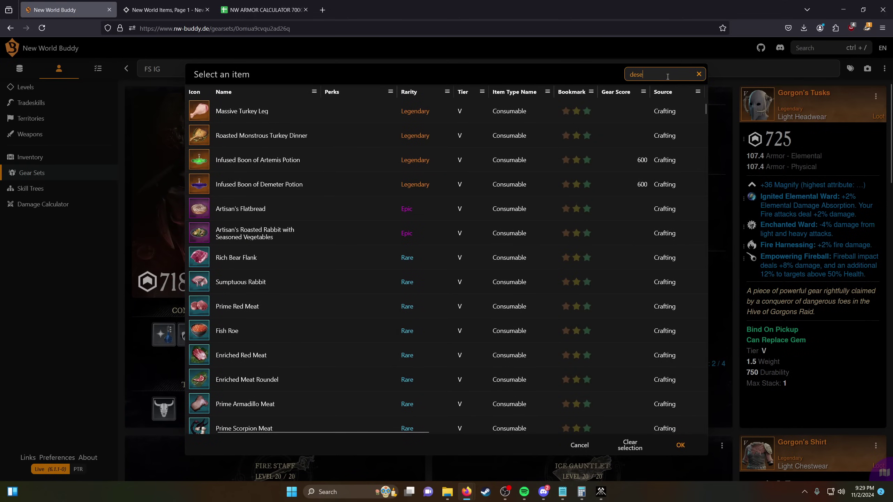
text(r)
double_click(273, 112)
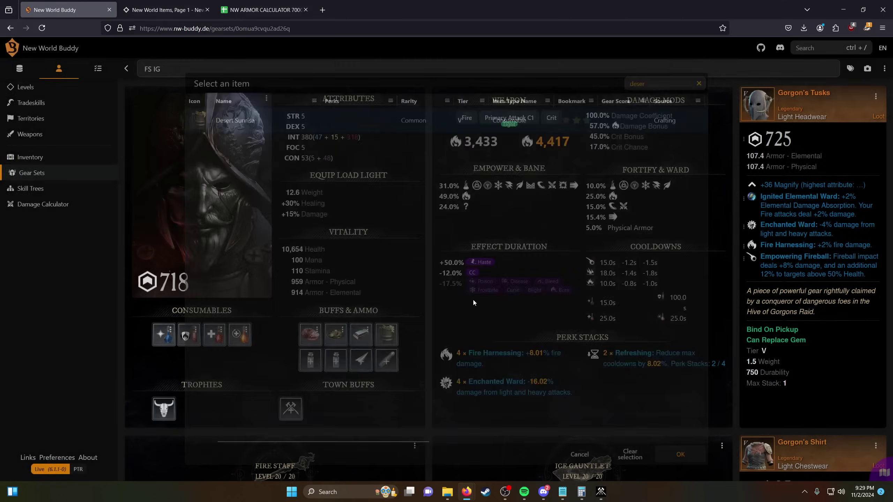
- Allocate attributes with CON 150, the magnify bonus on INT, and remaining points in INT (488)
click(362, 155)
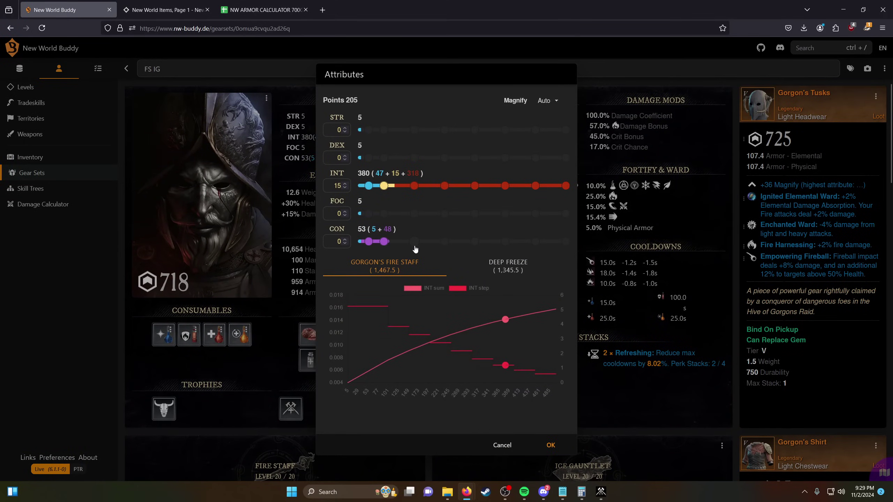
mouse_move(416, 248)
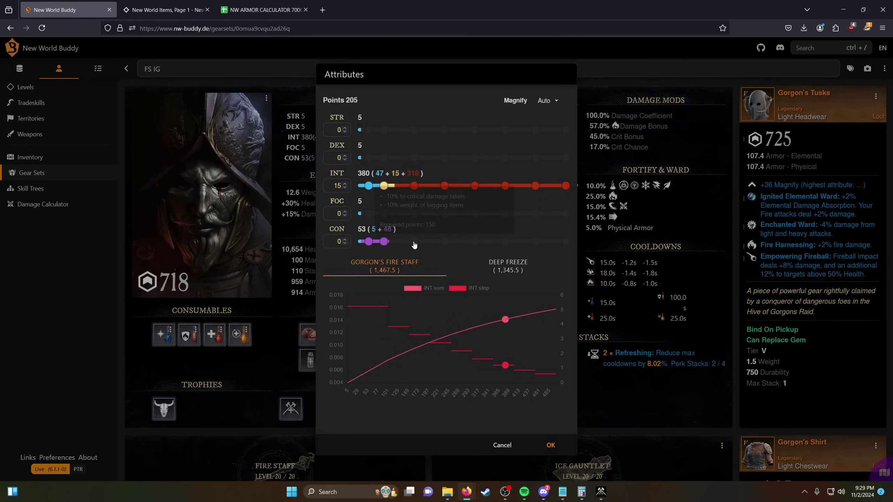
click(426, 242)
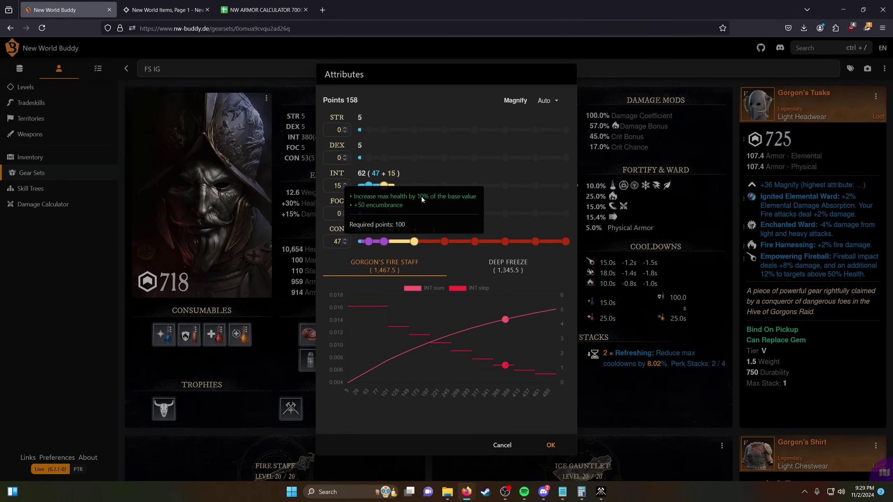
click(557, 102)
click(547, 152)
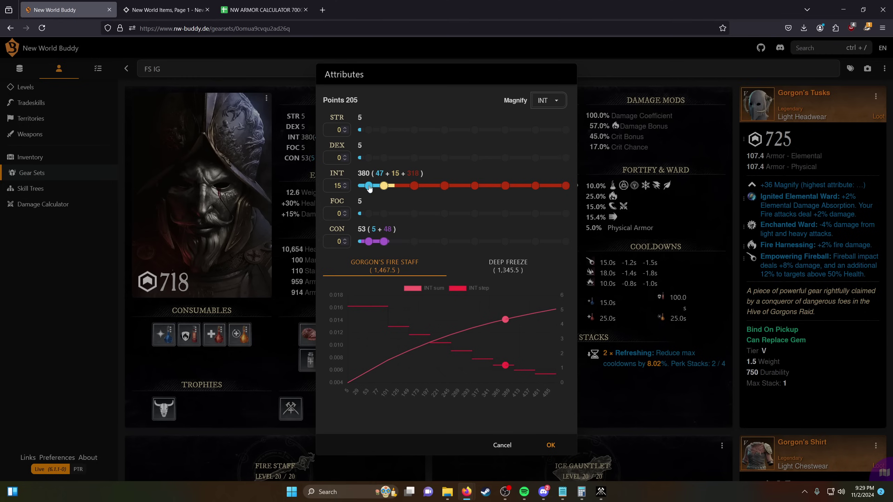
click(343, 186)
click(444, 243)
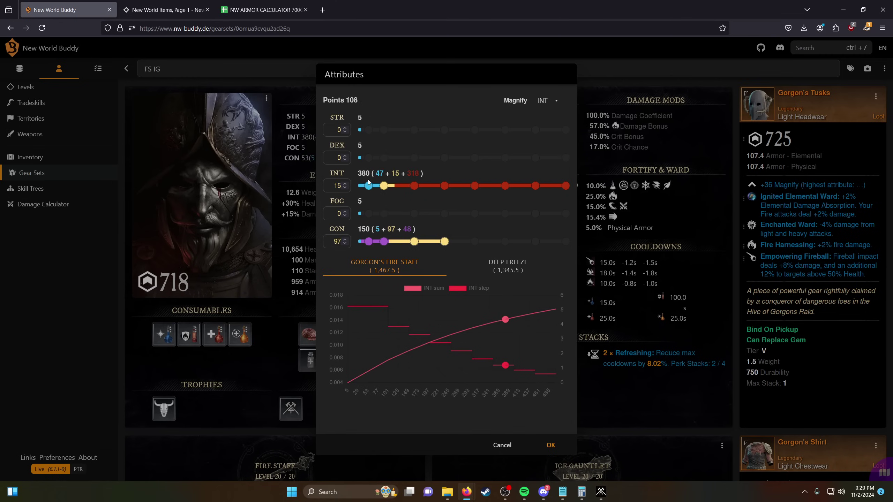
click(346, 188)
click(345, 188)
scroll(347, 186, up, 8)
click(565, 186)
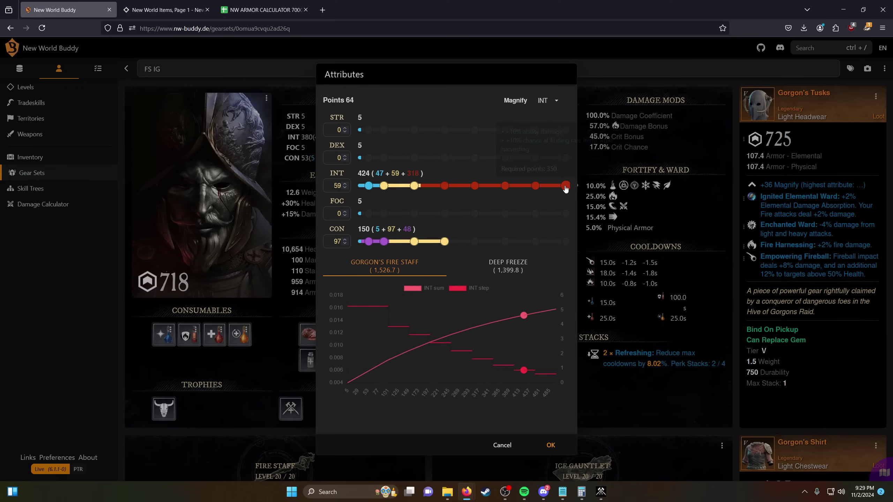
click(550, 445)
scroll(650, 337, down, 10)
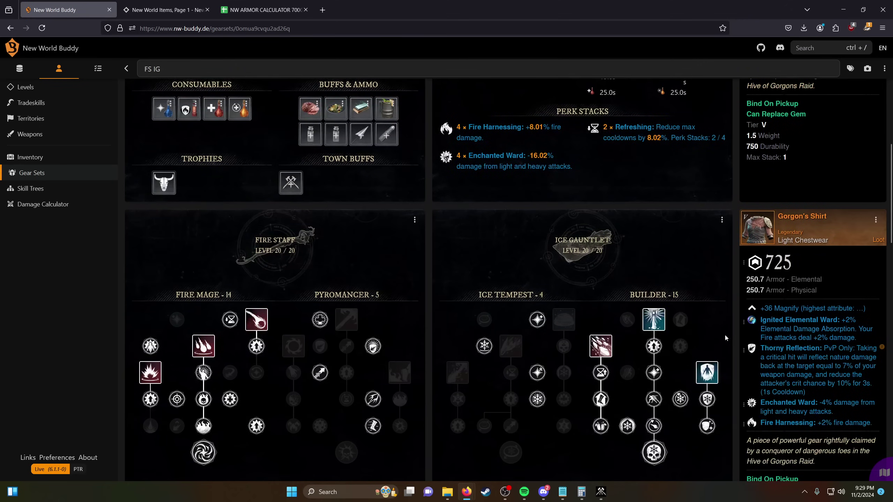
- Raise the Elemental Band, Winged Leather Shoes and Deep Freeze gauntlet to gear score 725
click(804, 218)
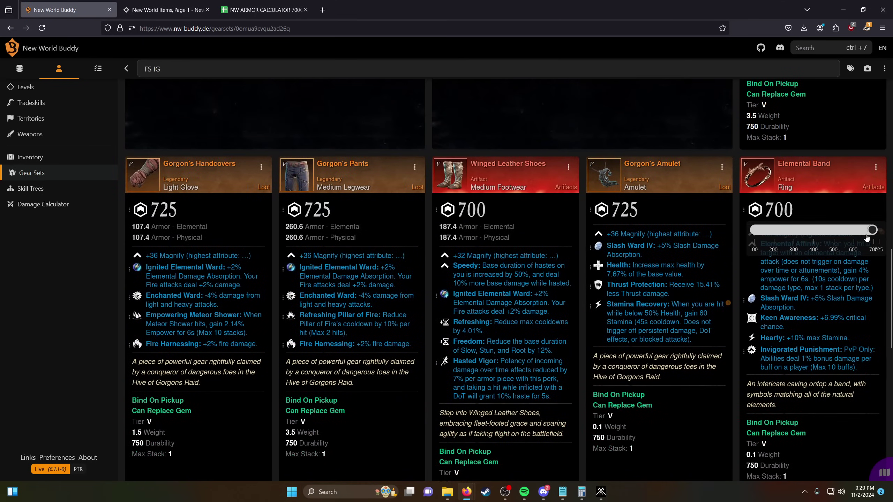
click(878, 230)
click(548, 213)
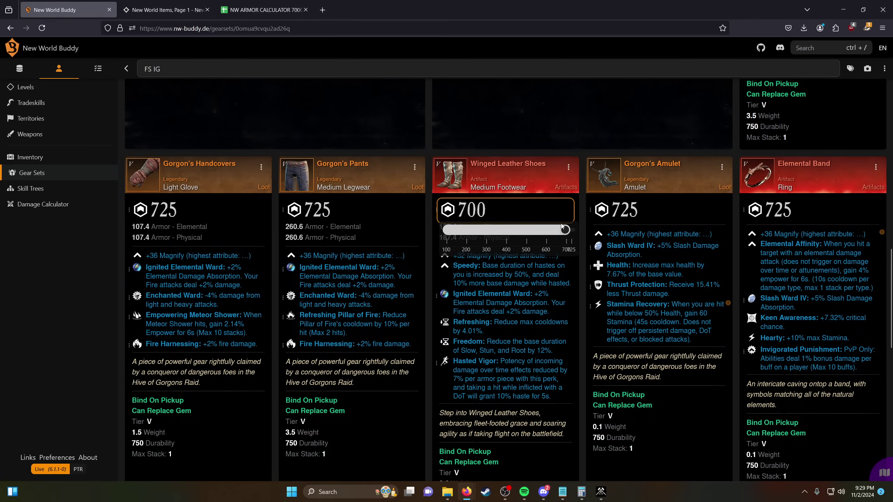
click(571, 230)
scroll(626, 348, down, 5)
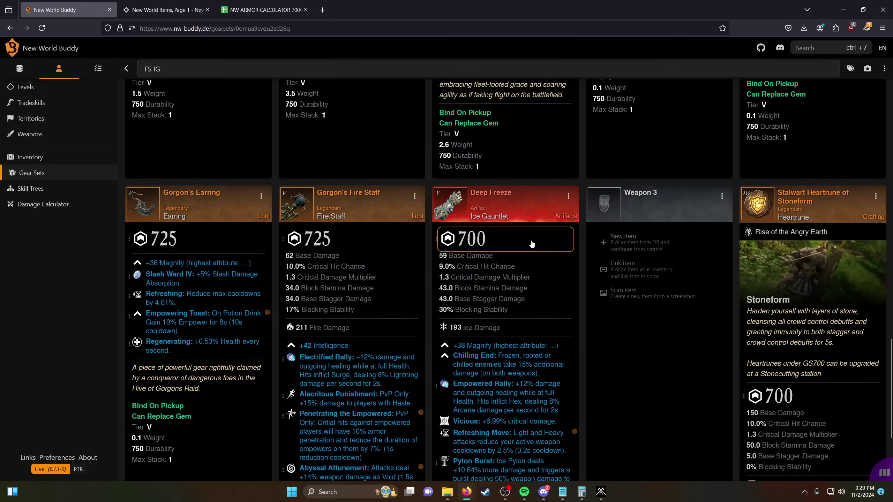
click(533, 245)
scroll(652, 329, up, 8)
scroll(652, 330, up, 5)
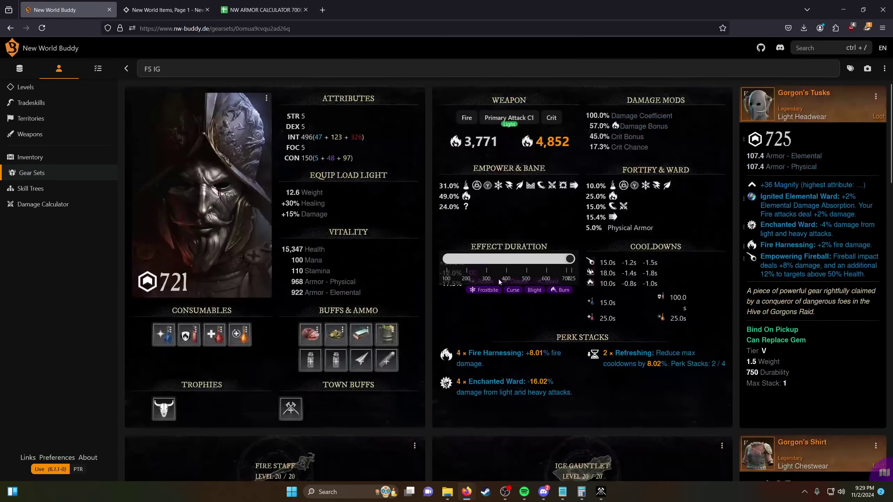
click(356, 155)
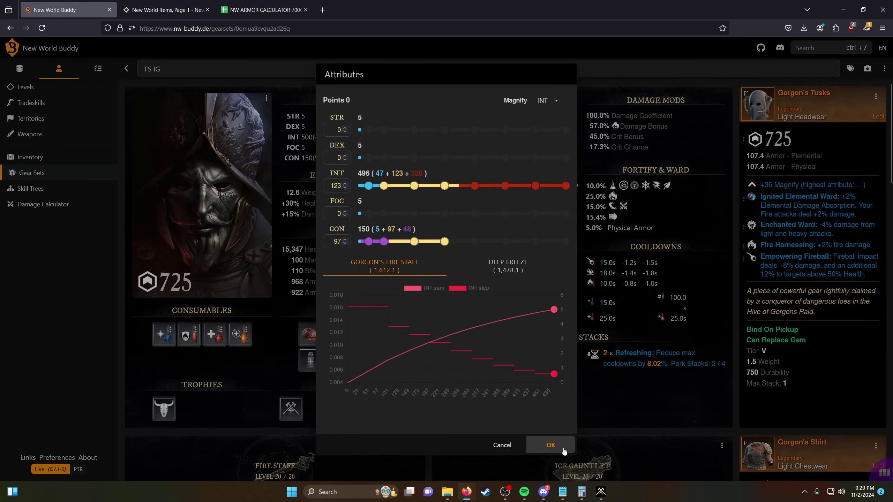
- Confirm attributes at INT 500 and CON 150, then review the skill trees
click(551, 444)
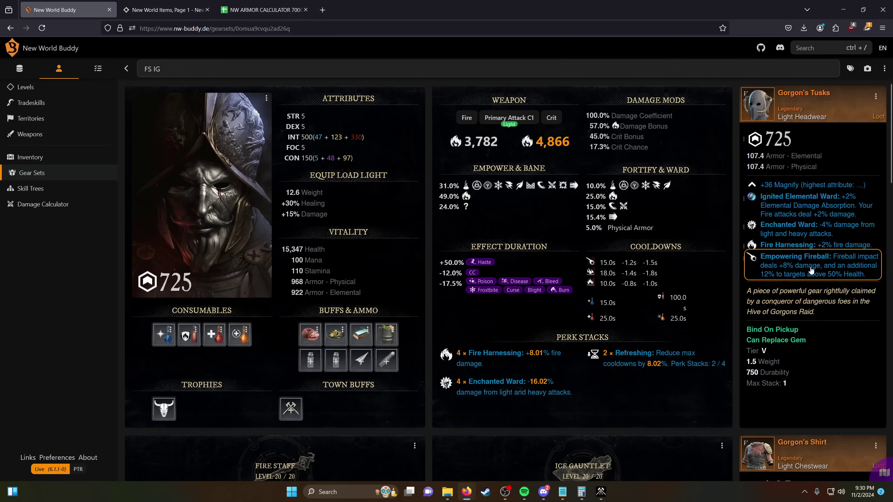
scroll(806, 261, down, 2)
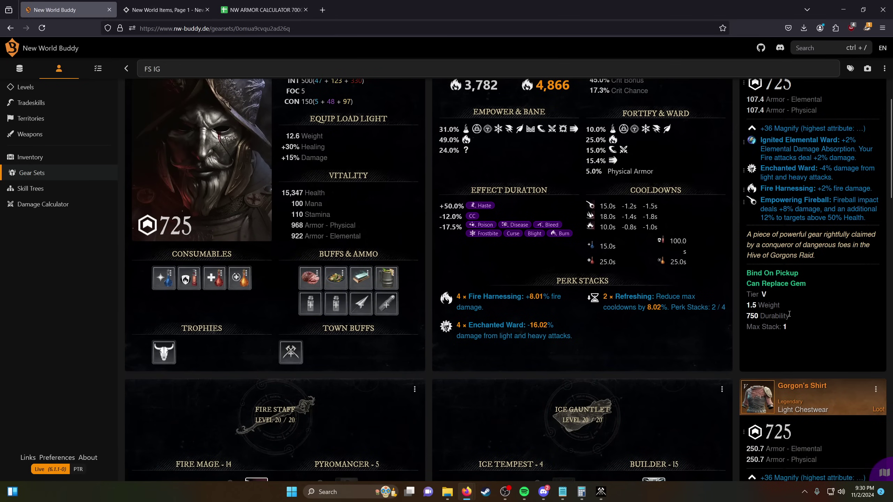
mouse_move(467, 141)
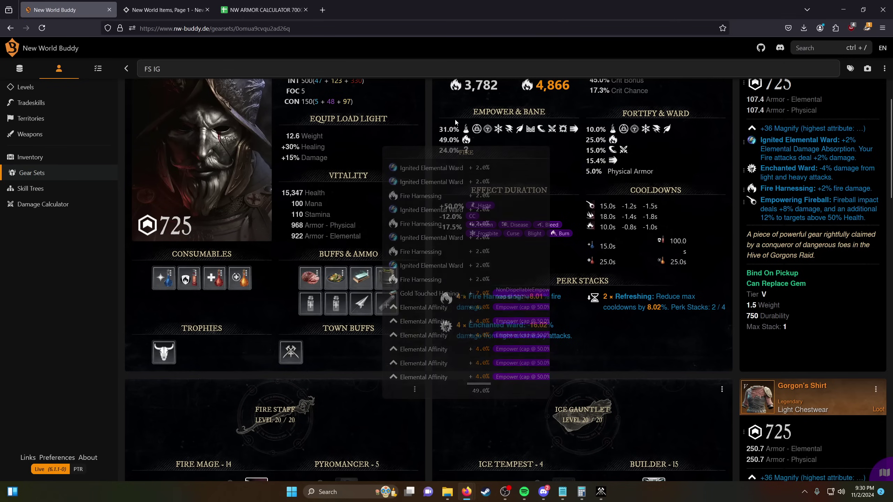
scroll(492, 83, down, 4)
scroll(334, 315, down, 2)
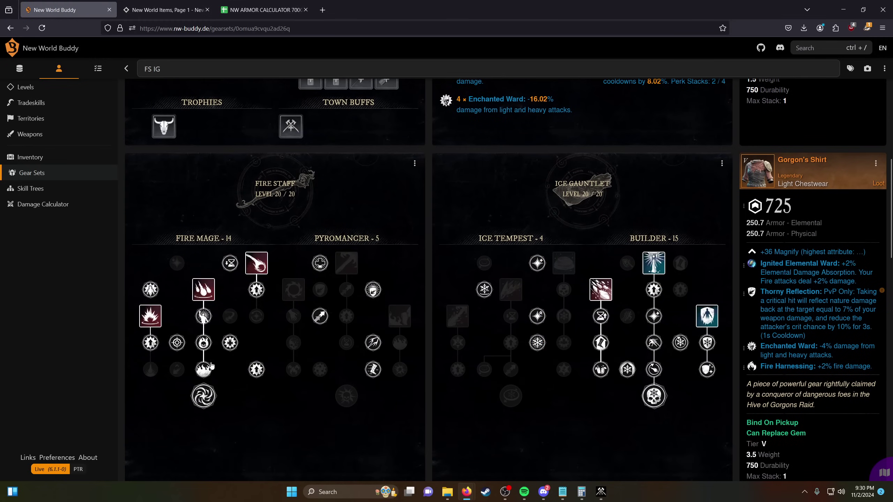
mouse_move(237, 345)
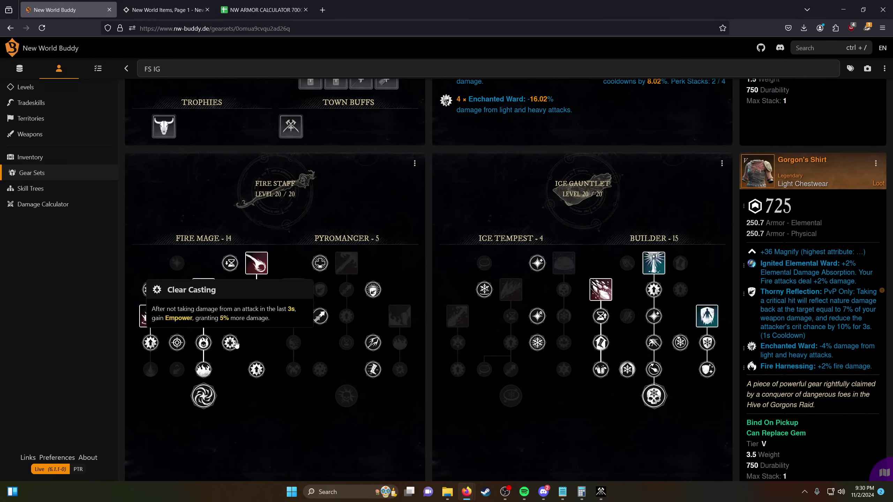
mouse_move(183, 341)
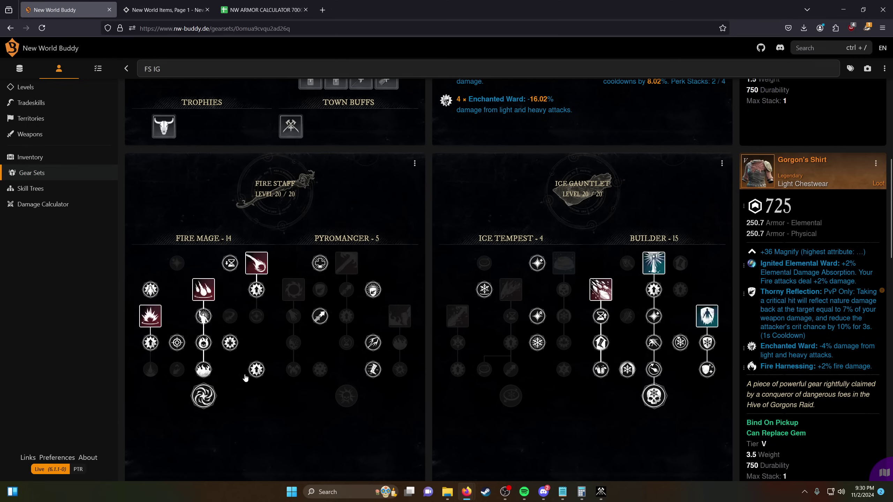
mouse_move(255, 376)
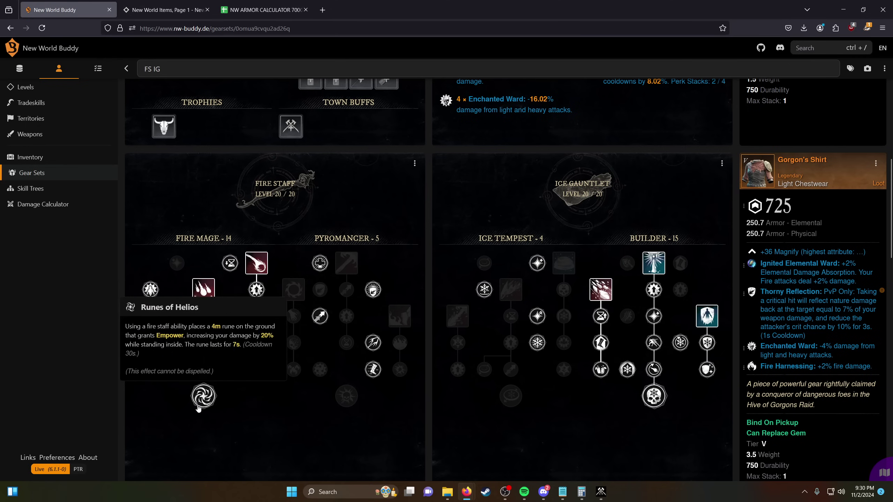
mouse_move(154, 291)
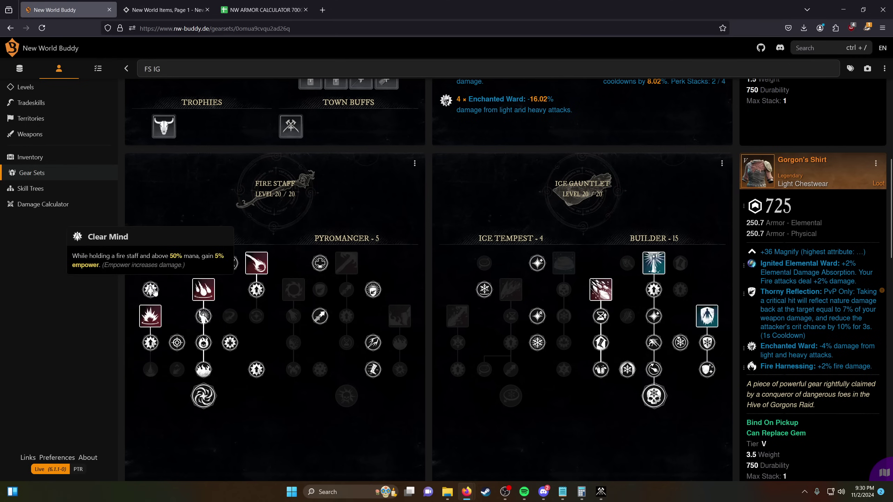
mouse_move(236, 270)
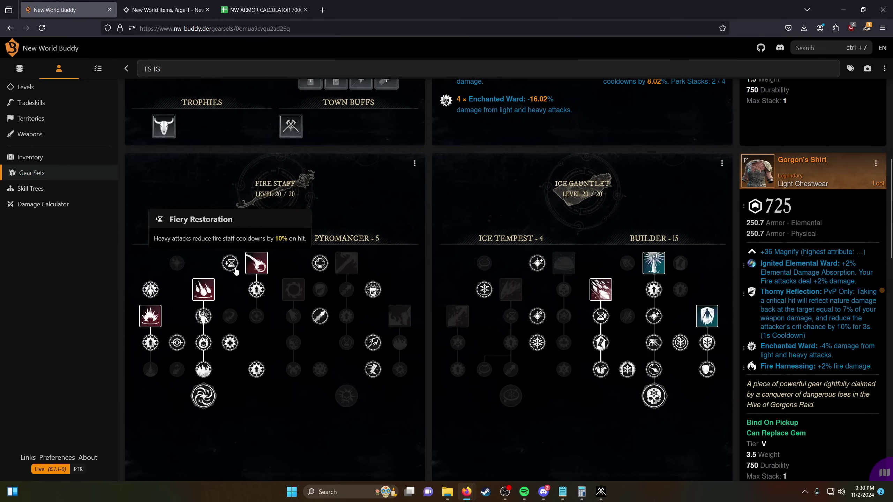
scroll(423, 270, up, 8)
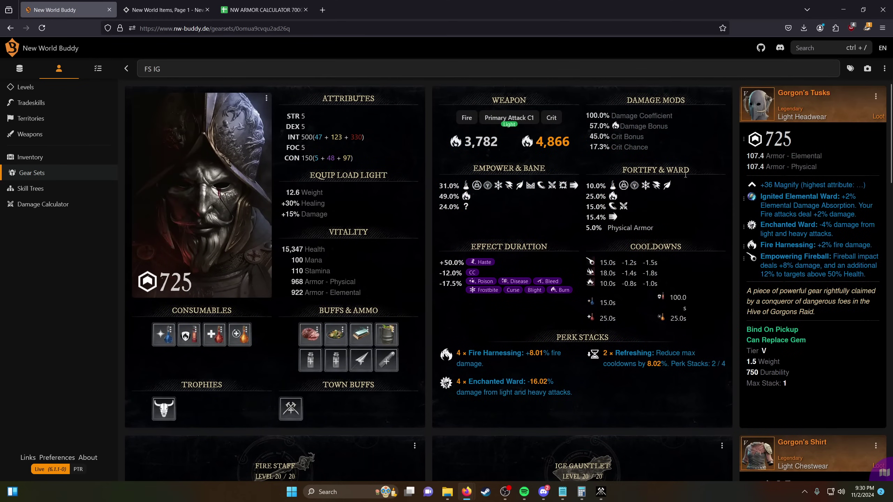
- Replace Gorgon's Tusks' Fire Harnessing perk with Refreshing
click(828, 251)
text(ref)
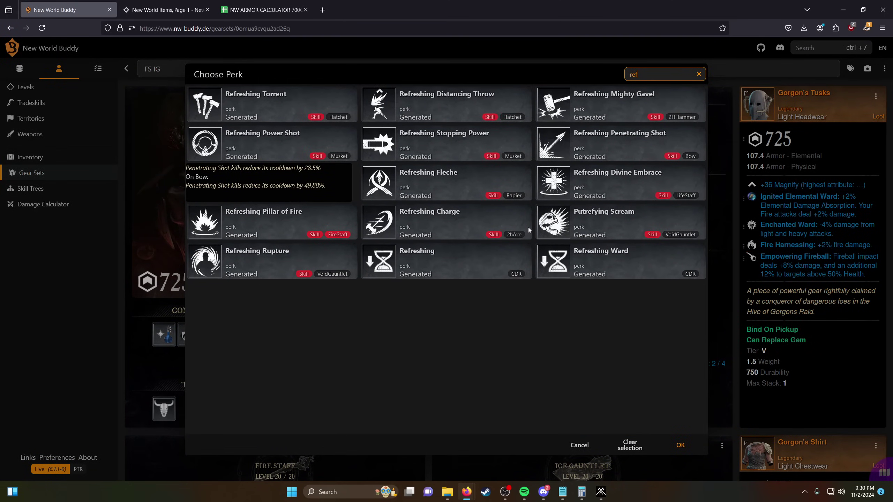
click(447, 260)
click(680, 446)
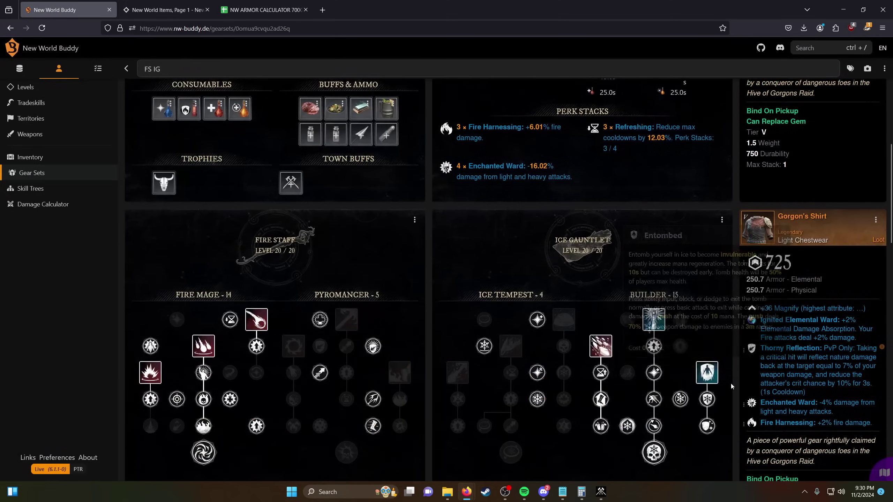
- Replace Gorgon's Shirt's Fire Harnessing perk with Refreshing
scroll(732, 386, down, 2)
click(808, 366)
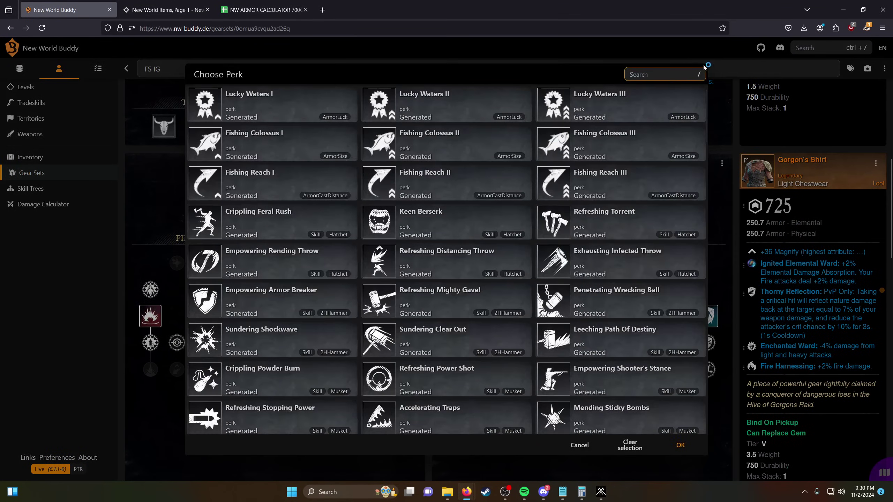
text(ref)
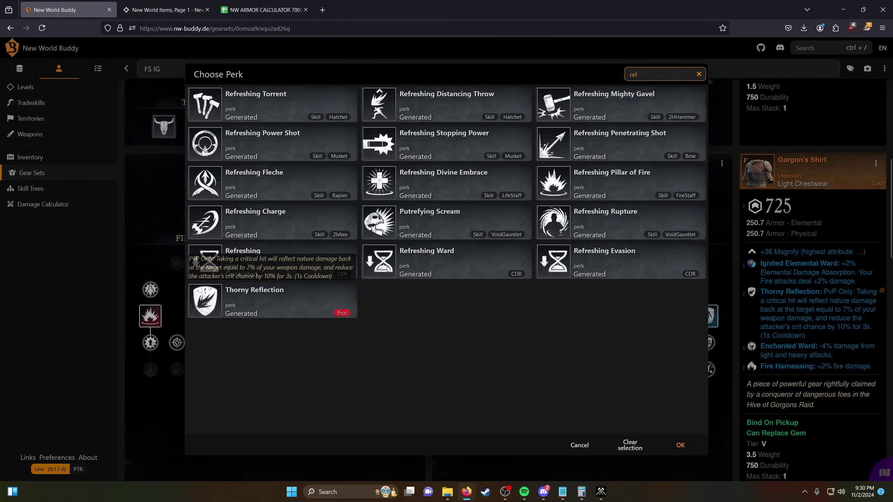
click(273, 262)
click(681, 445)
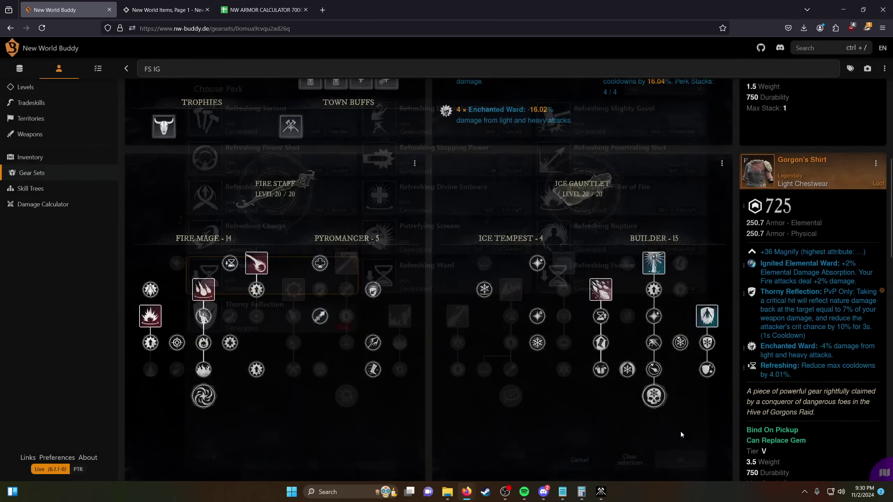
- Review the set's perk stacks: 4 Refreshing and 2 Fire Harnessing
scroll(481, 354, up, 8)
scroll(352, 362, down, 6)
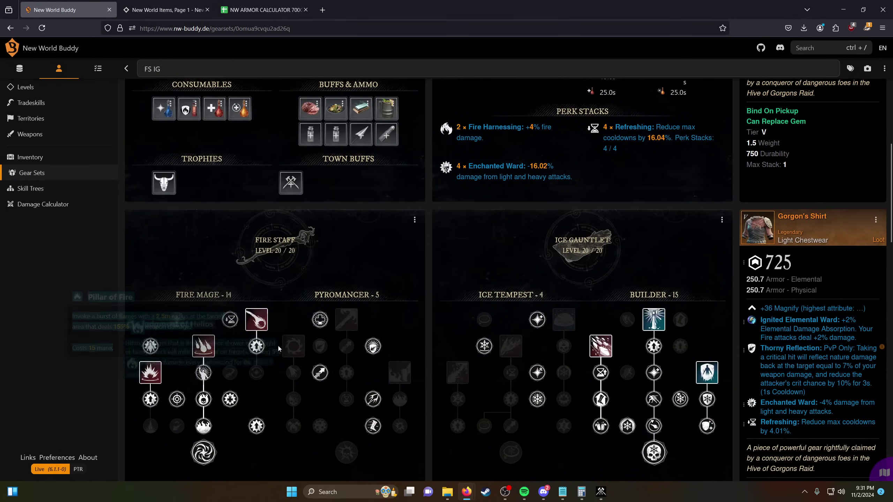
mouse_move(323, 319)
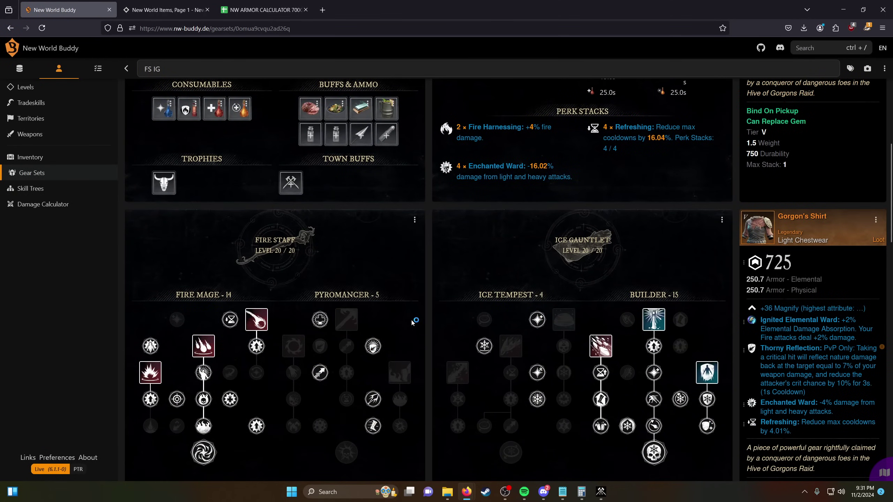
mouse_move(230, 399)
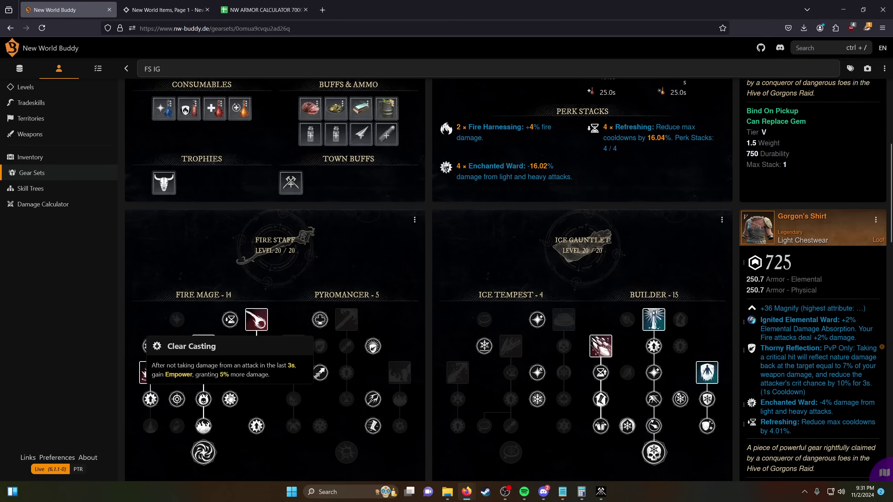
mouse_move(206, 453)
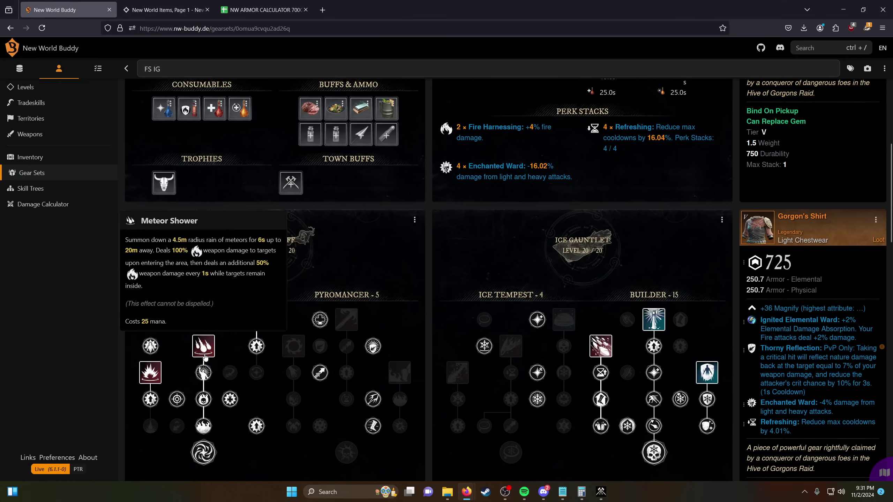
scroll(412, 359, up, 5)
scroll(737, 334, down, 8)
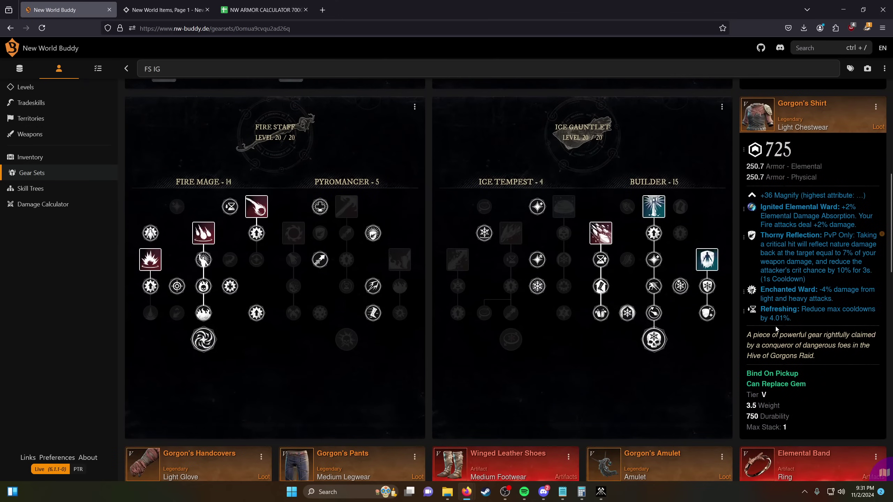
scroll(720, 340, up, 8)
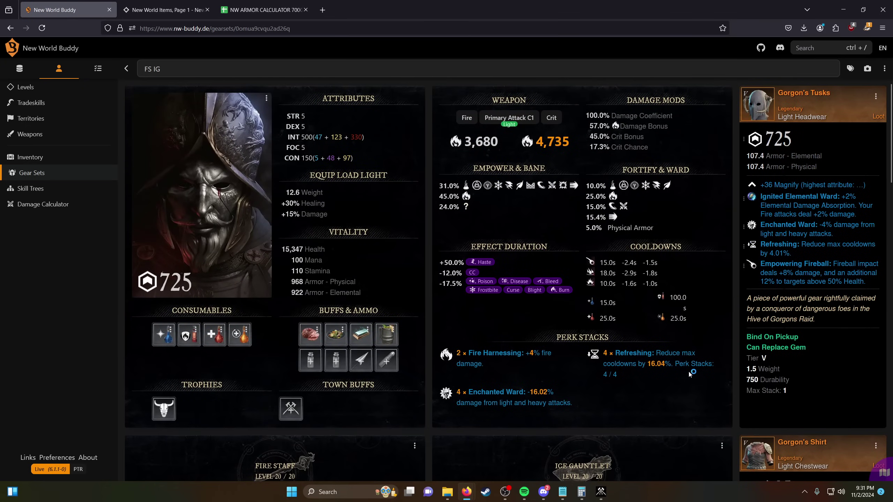
scroll(689, 374, down, 10)
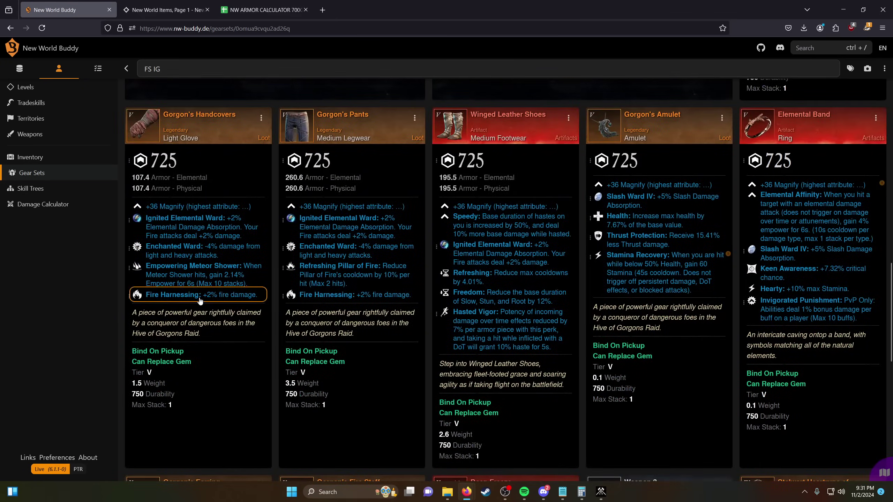
- Swap Gorgon's Handcovers' Fire Harnessing for Refreshing, giving 4.01% cooldown reduction
click(199, 300)
text(ref)
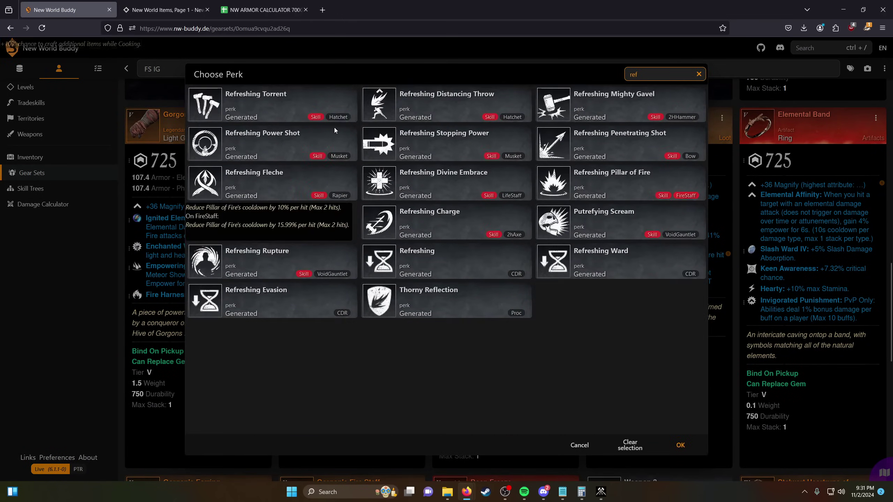
click(407, 261)
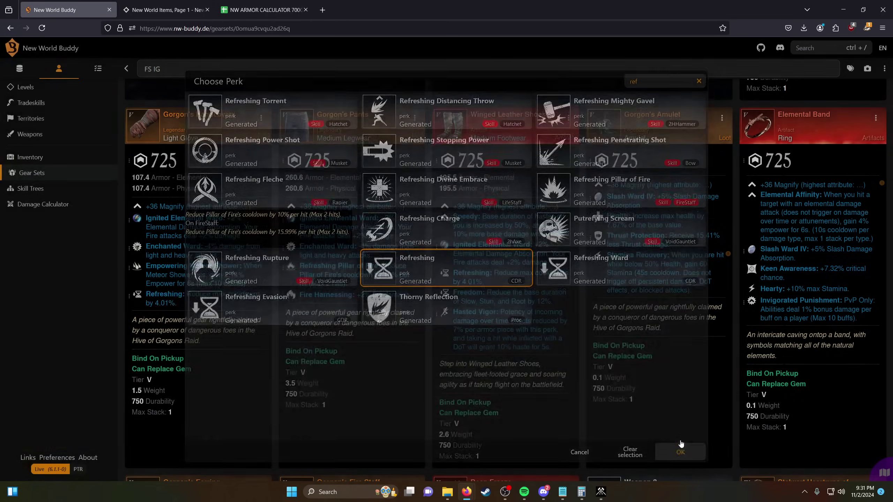
click(680, 446)
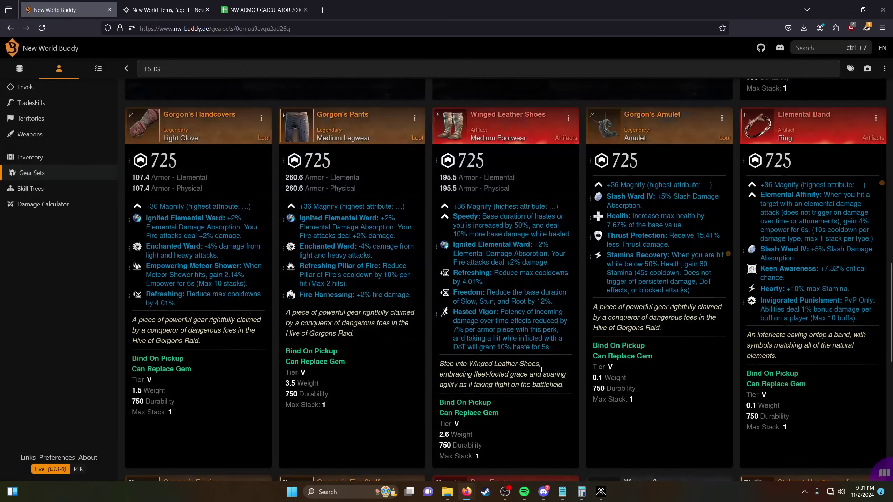
- Leave the pants' Fire Harnessing unchanged and review Refreshing stacked 5/4, over the maximum
click(403, 301)
key(Escape)
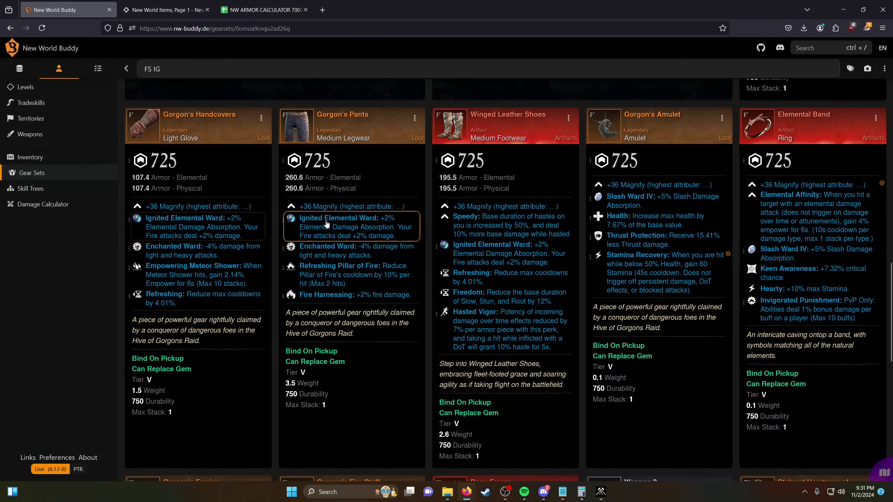
scroll(488, 322, up, 4)
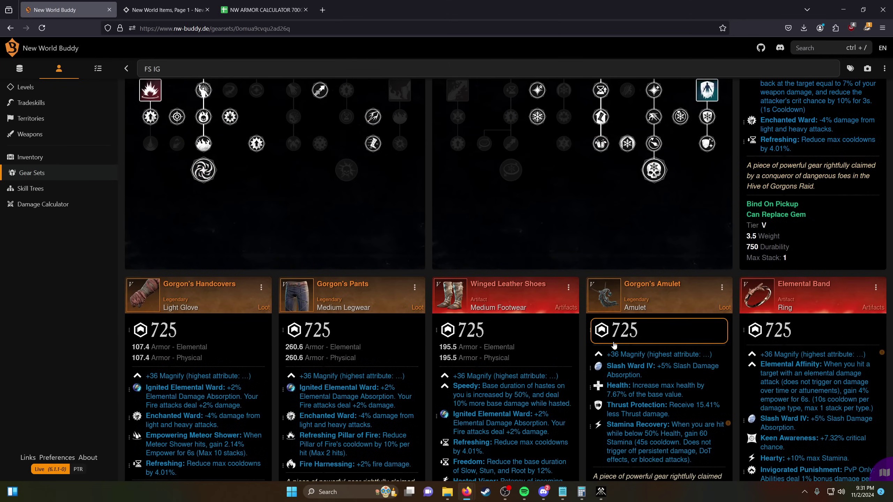
scroll(678, 346, down, 5)
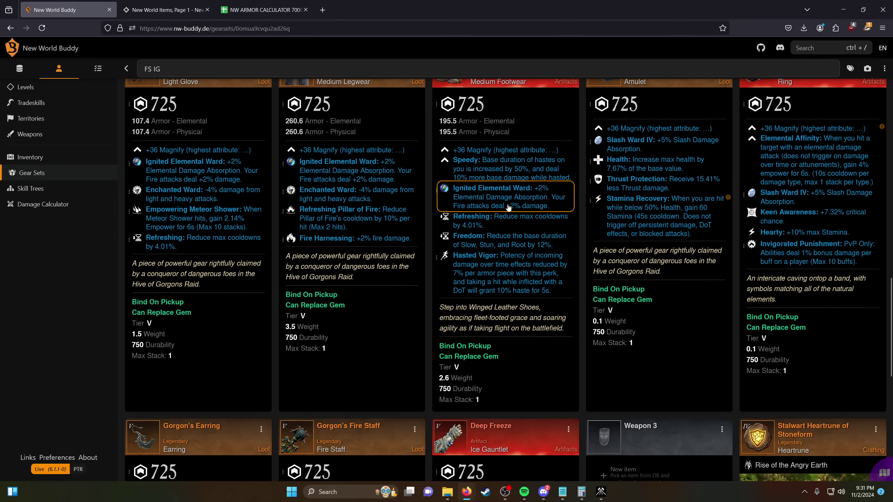
scroll(508, 207, up, 5)
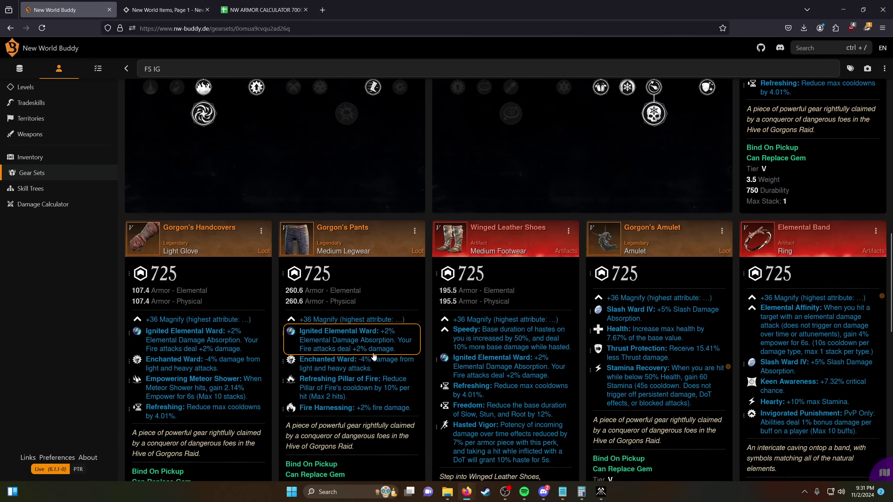
scroll(383, 349, down, 1)
scroll(389, 342, down, 3)
scroll(389, 341, up, 12)
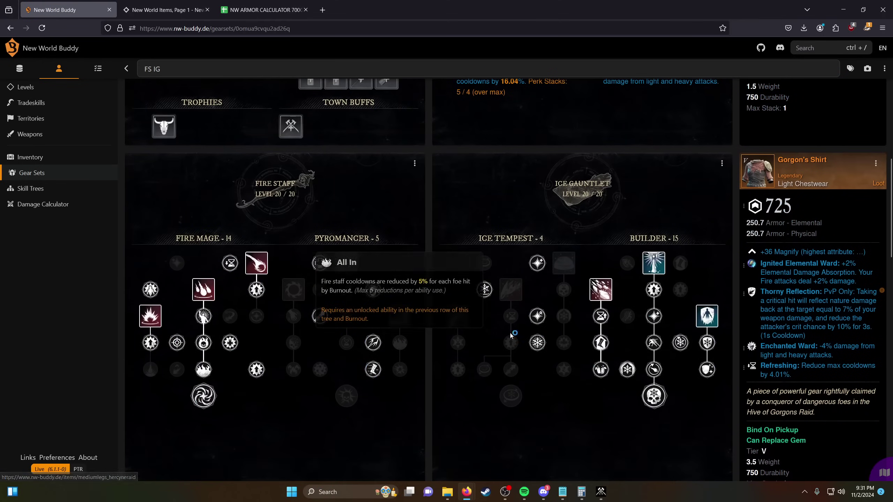
mouse_move(650, 270)
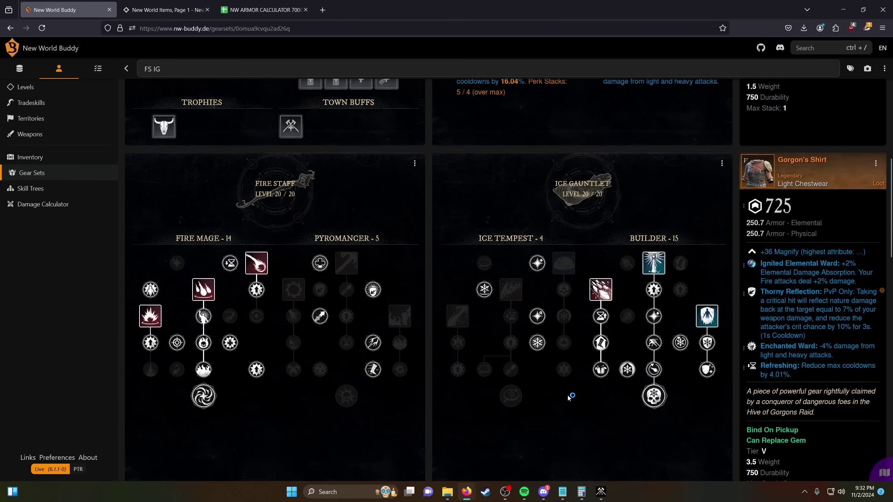
scroll(566, 384, up, 8)
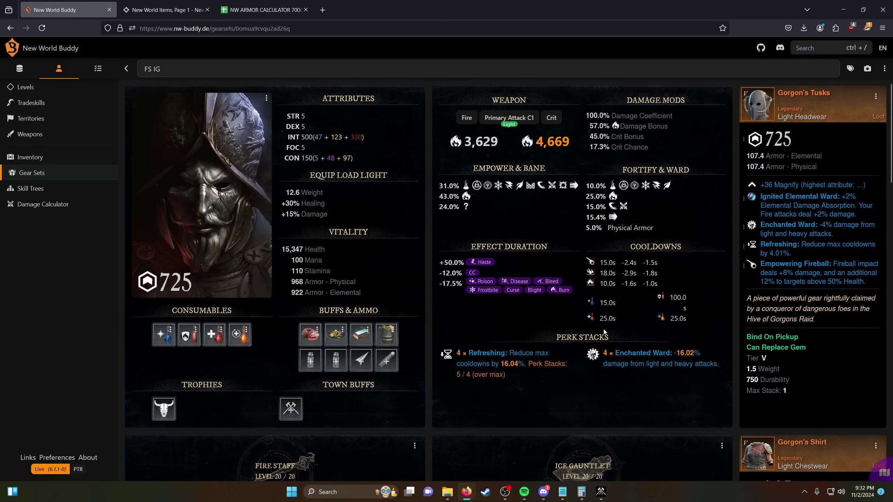
- Change Gorgon's Handcovers' Refreshing back to Fire Harnessing, bringing Refreshing to 4/4 stacks
scroll(668, 338, down, 14)
scroll(677, 352, down, 15)
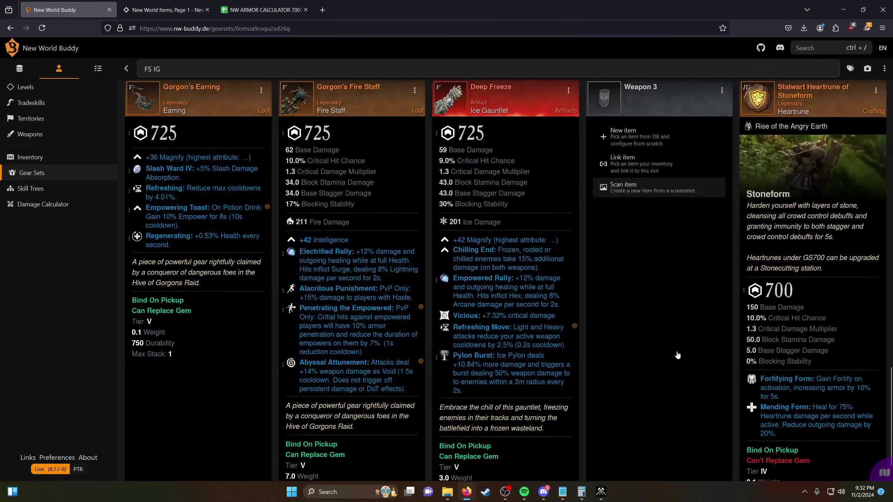
scroll(503, 324, up, 14)
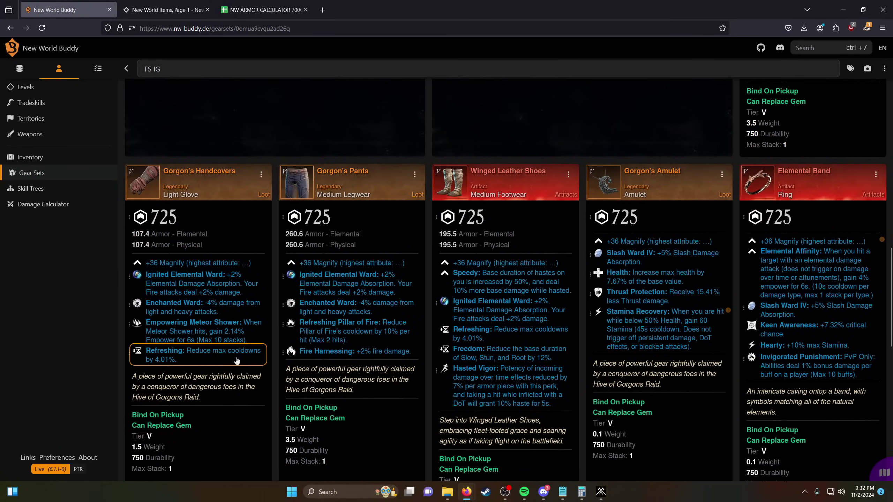
click(244, 351)
text(fire h)
click(680, 445)
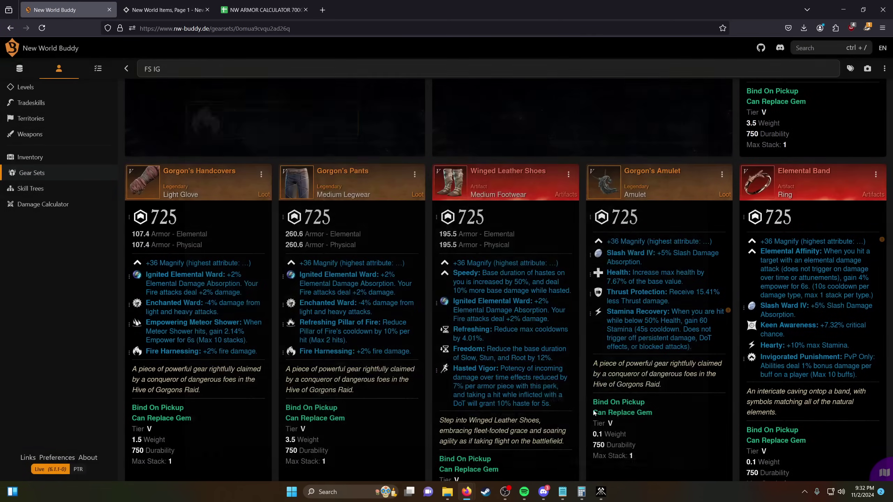
scroll(690, 428, up, 15)
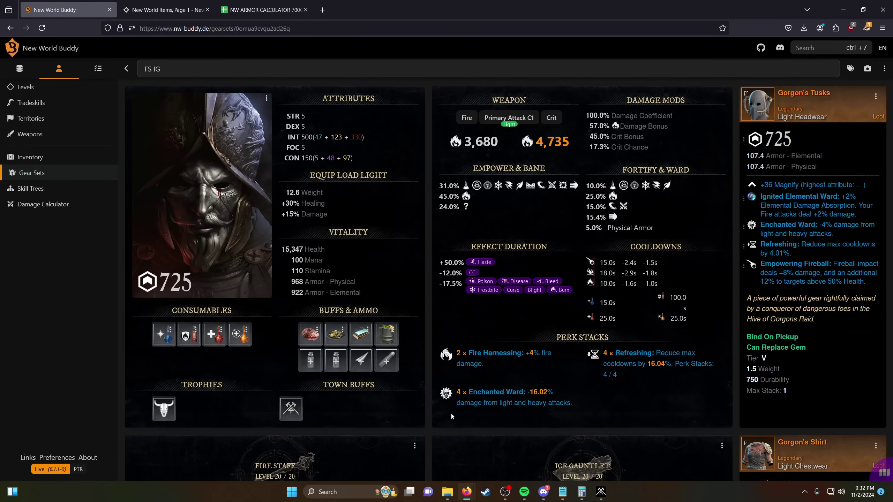
scroll(473, 398, down, 3)
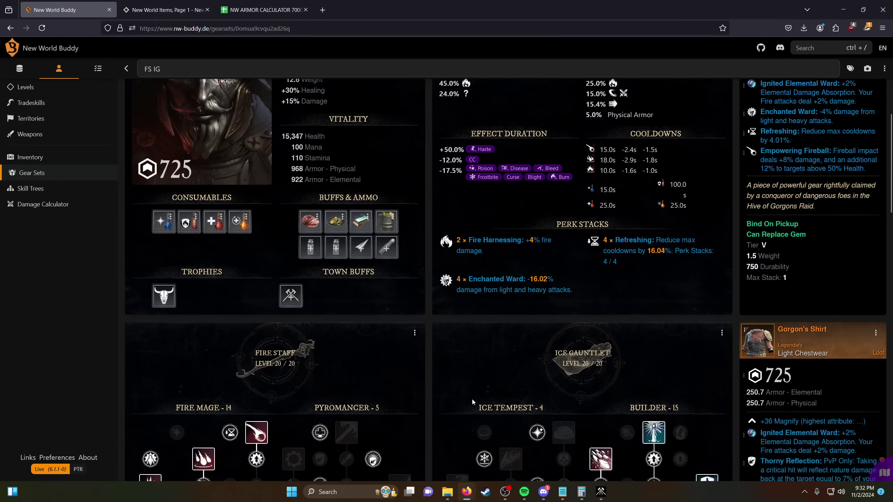
scroll(472, 398, up, 3)
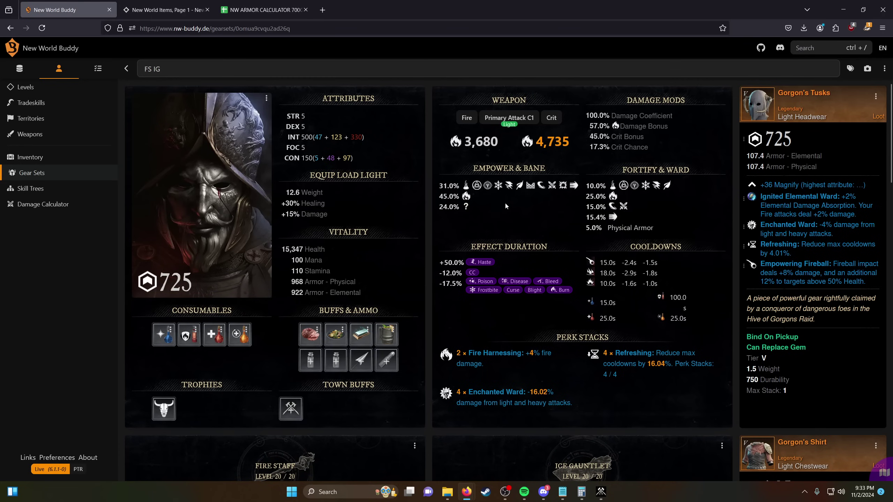
scroll(504, 216, down, 10)
scroll(504, 229, down, 5)
scroll(482, 236, up, 3)
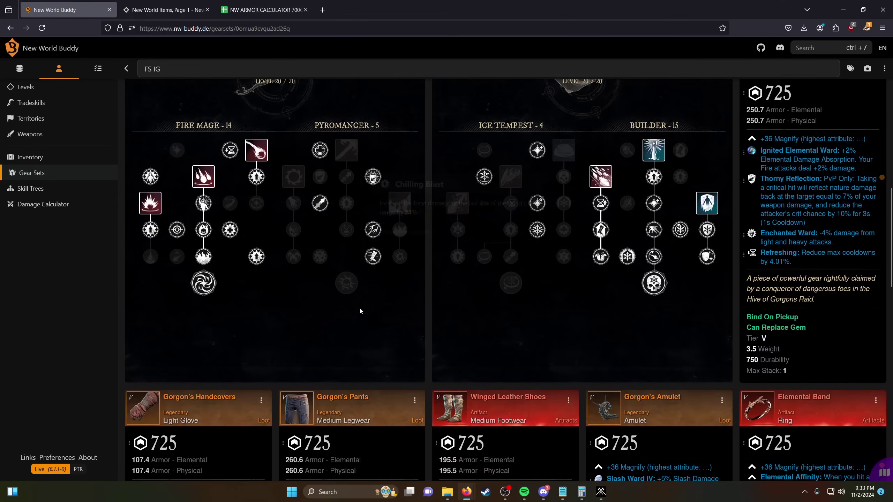
mouse_move(152, 197)
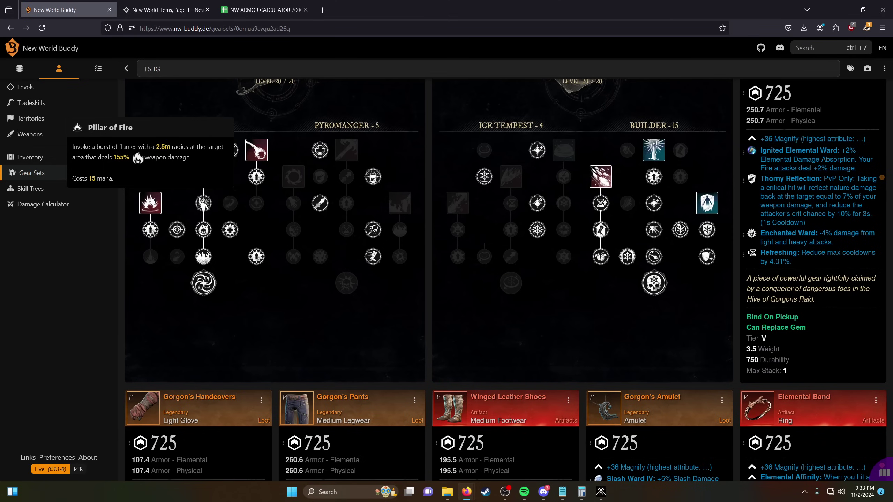
scroll(296, 180, down, 5)
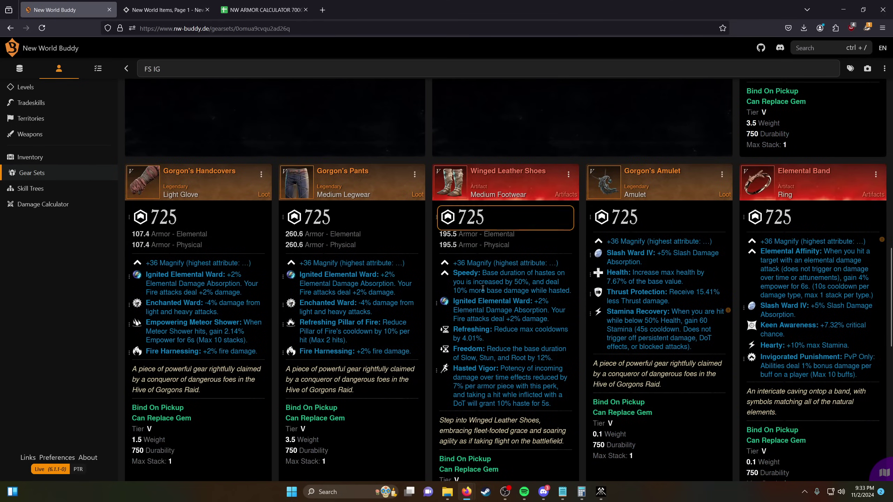
scroll(443, 373, up, 8)
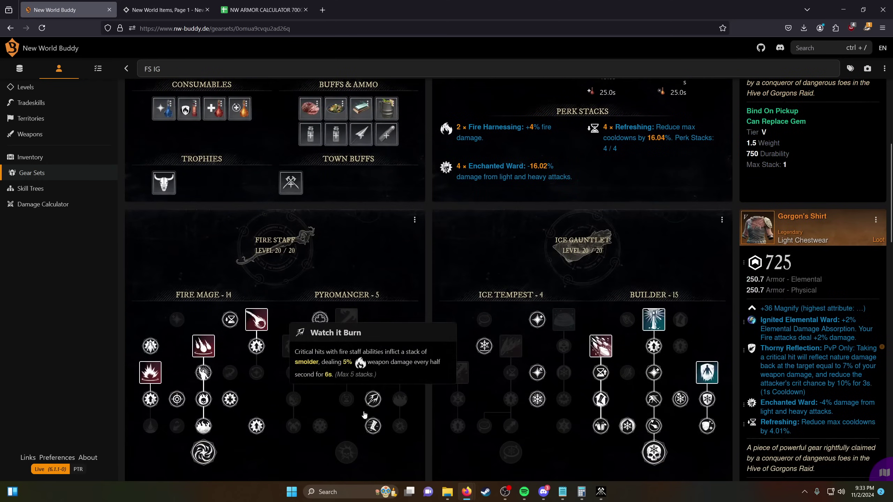
mouse_move(373, 425)
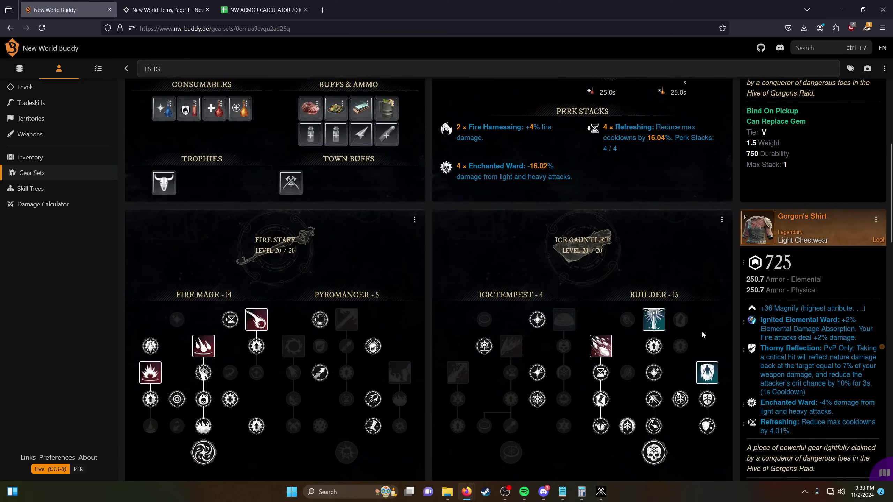
mouse_move(634, 427)
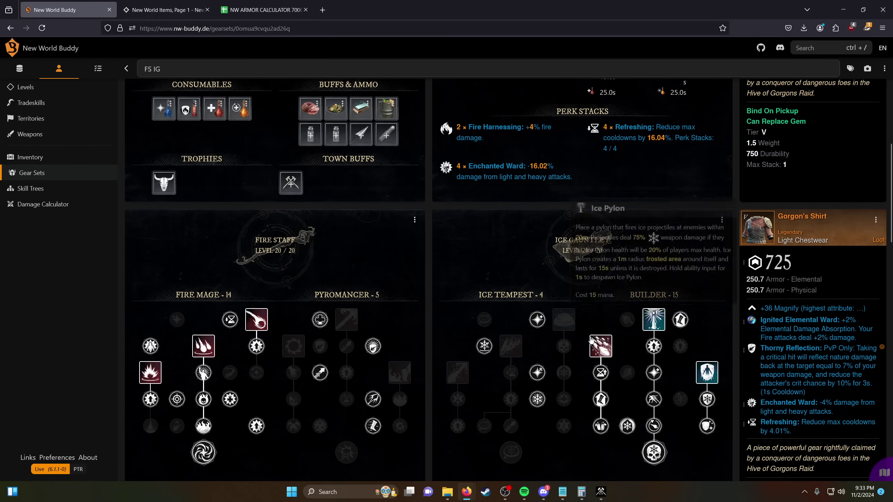
- Move Critical Frost and Gathering Storm points into Builder passives and Cold Reach, leaving Builder at 16
click(535, 408)
click(681, 399)
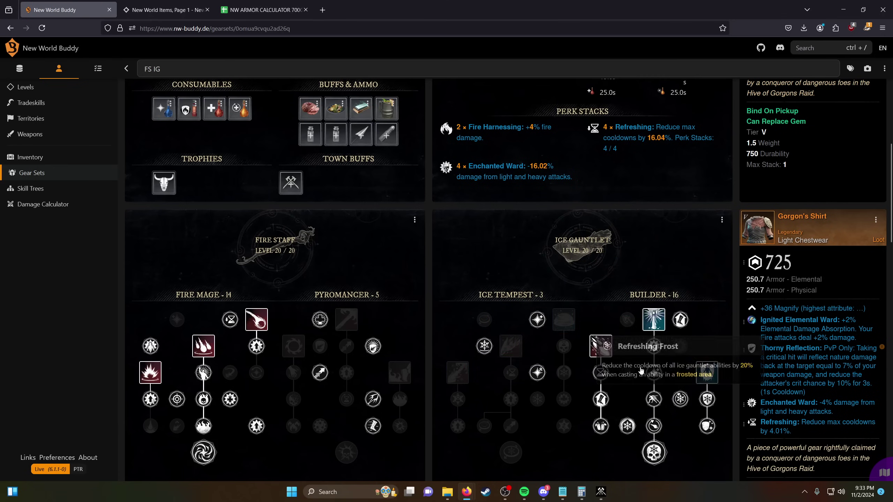
click(535, 374)
click(628, 372)
click(654, 319)
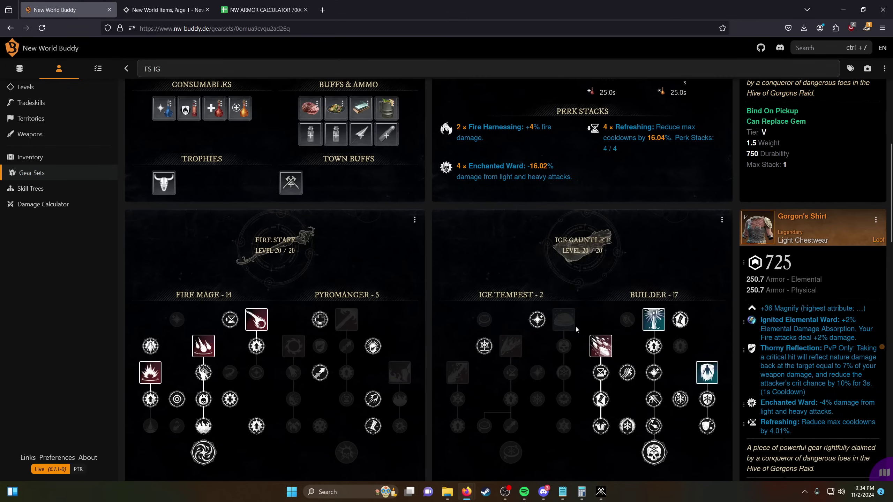
click(628, 372)
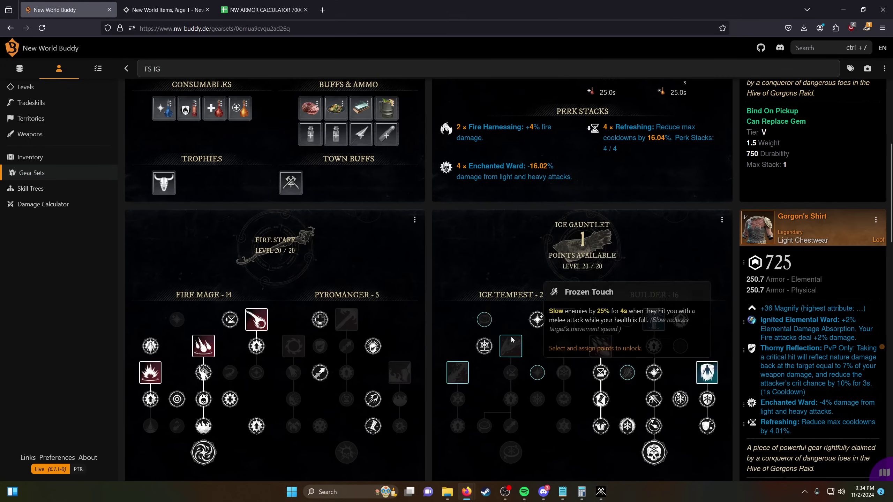
click(483, 320)
scroll(647, 338, down, 10)
scroll(647, 355, down, 8)
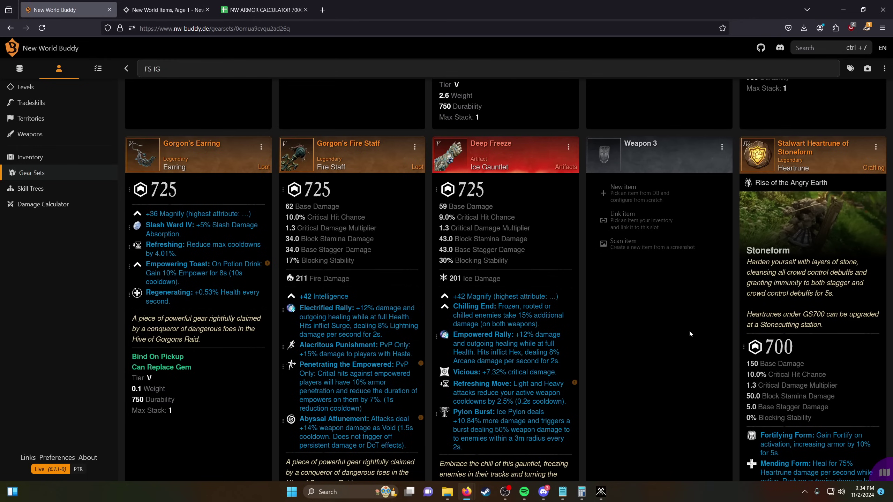
scroll(648, 348, down, 3)
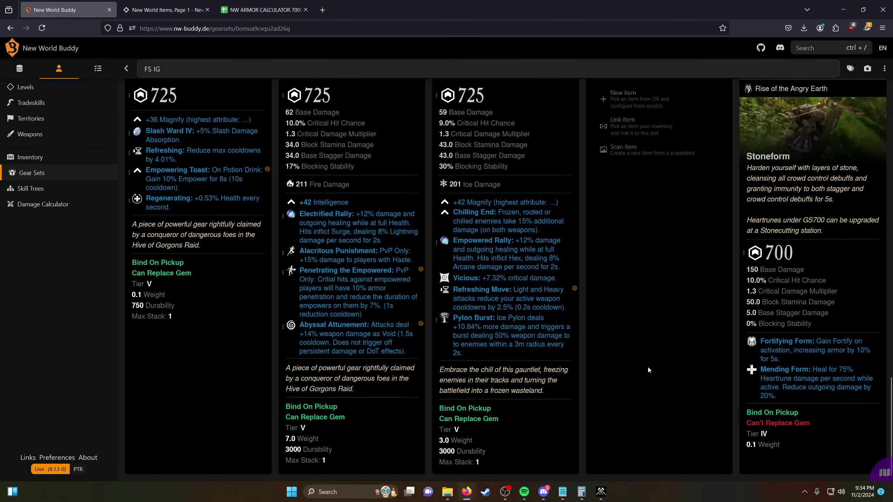
scroll(628, 370, up, 4)
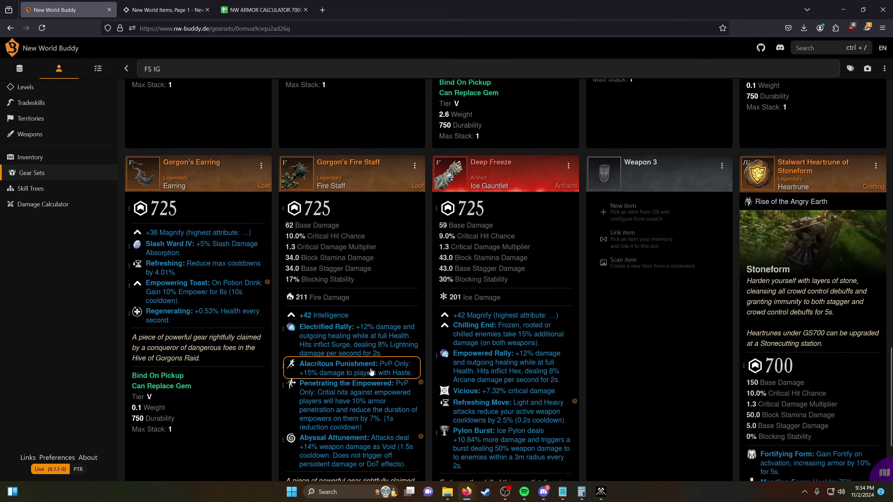